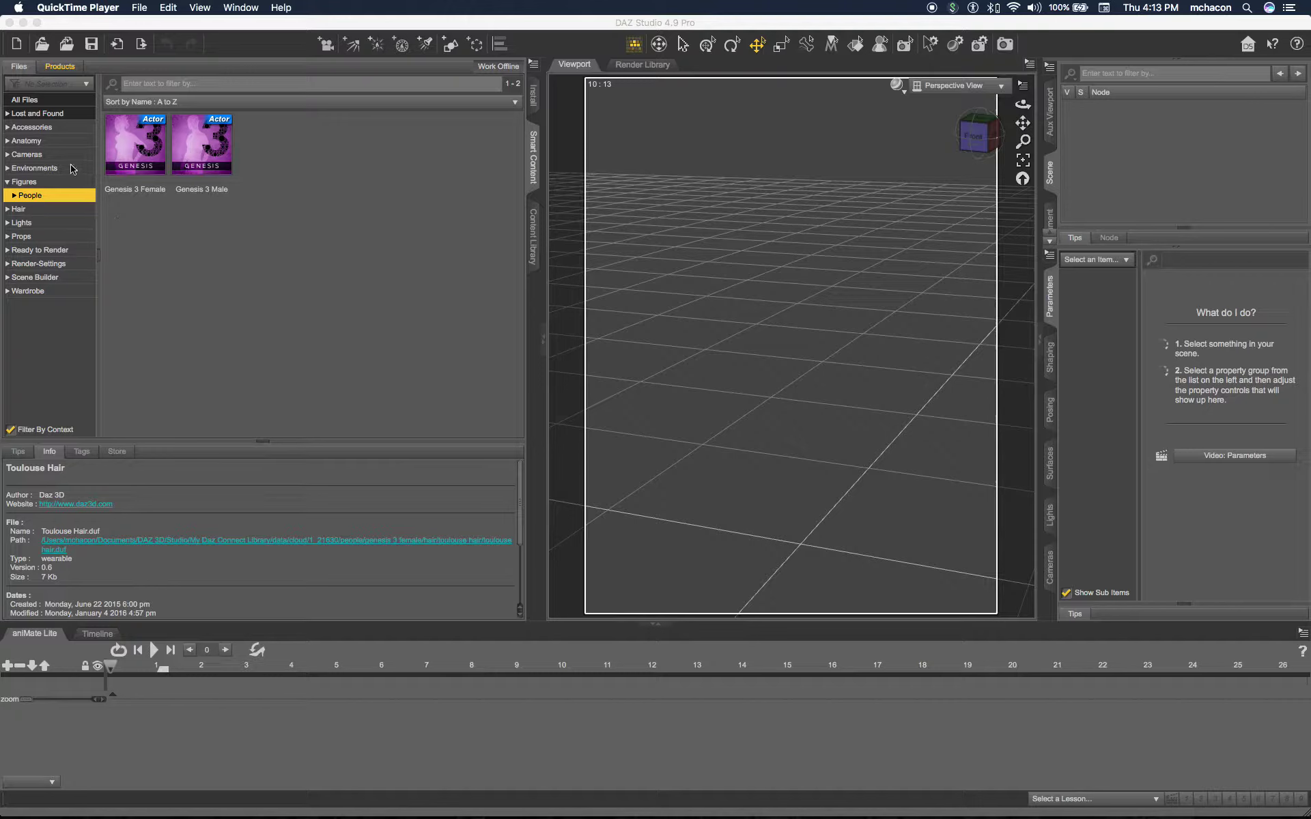
# Load the Genesis 3 Female figure from the People > Female figures into the scene
pyautogui.click(16, 200)
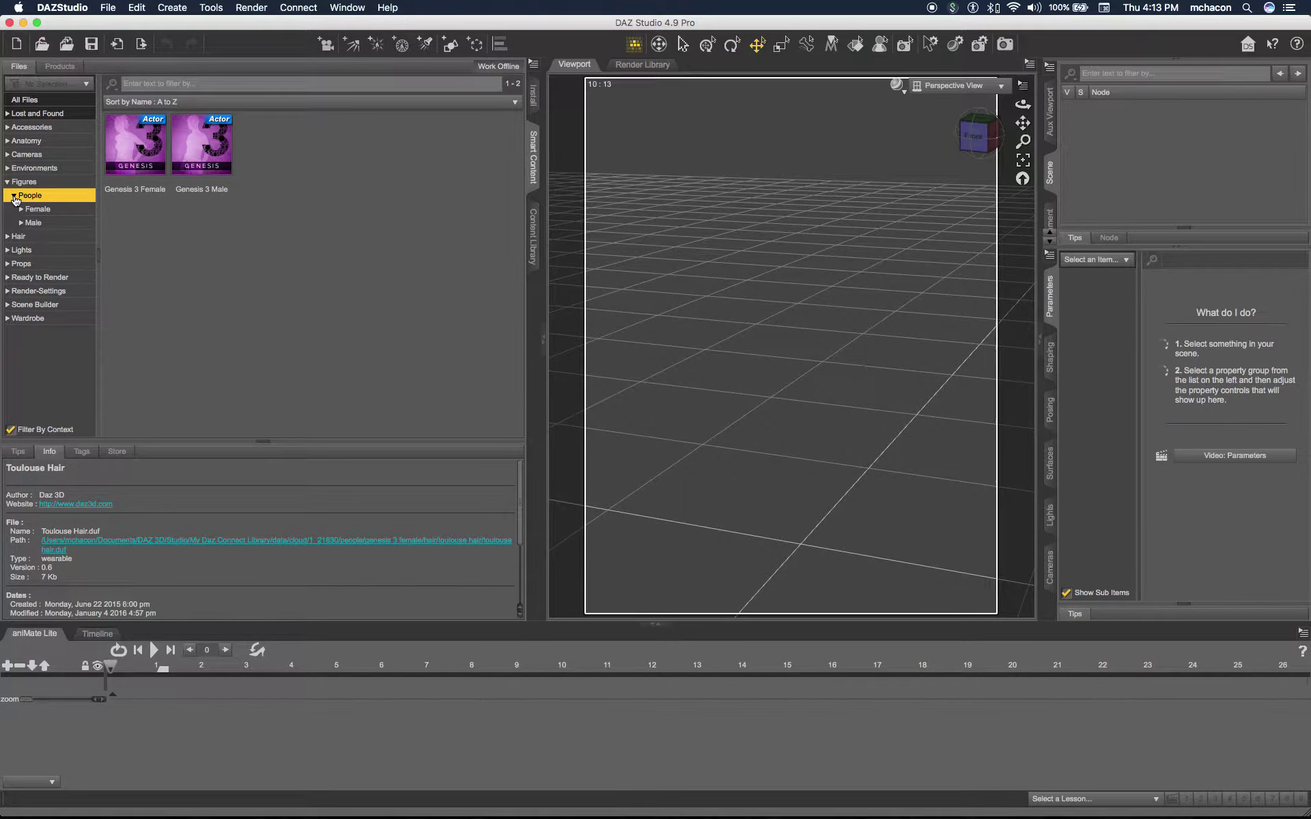
pyautogui.click(37, 214)
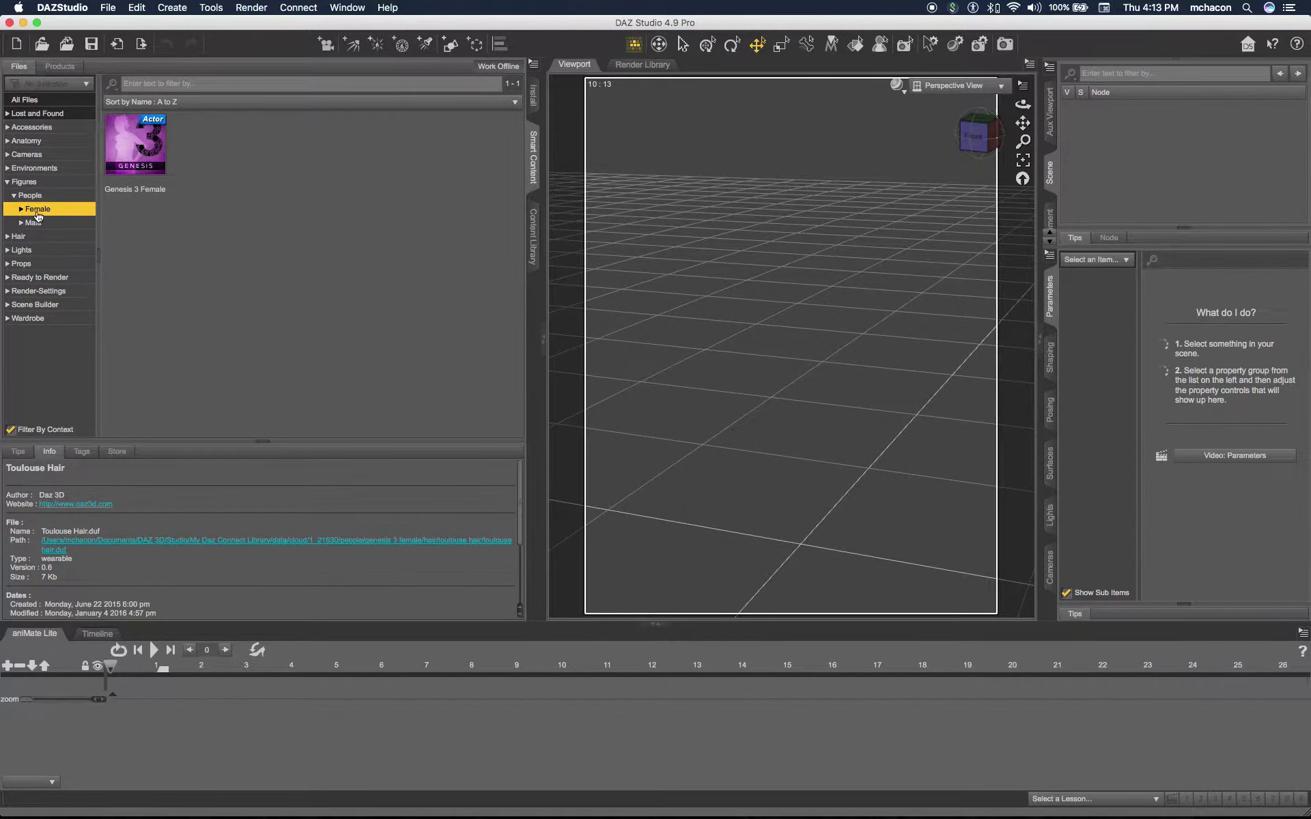
pyautogui.click(21, 209)
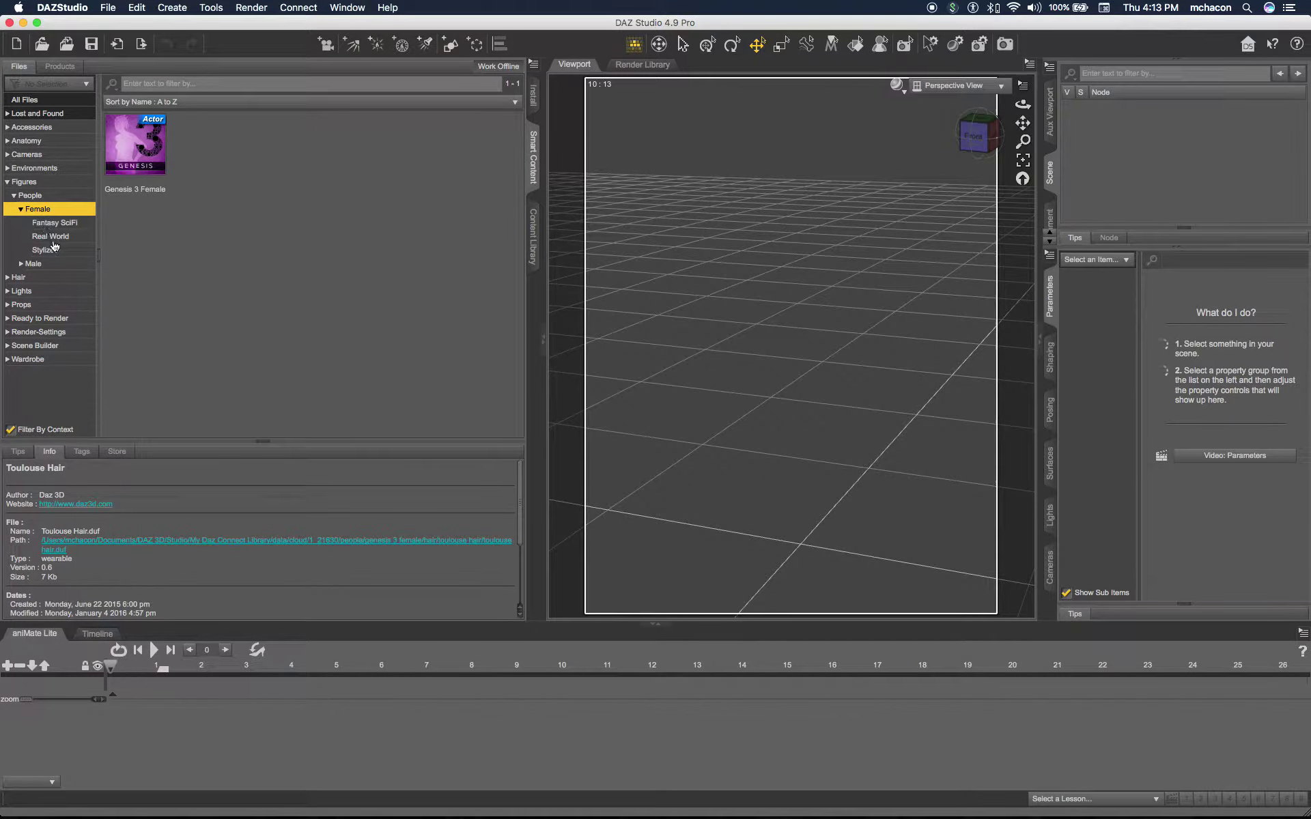
pyautogui.click(51, 237)
pyautogui.doubleClick(156, 149)
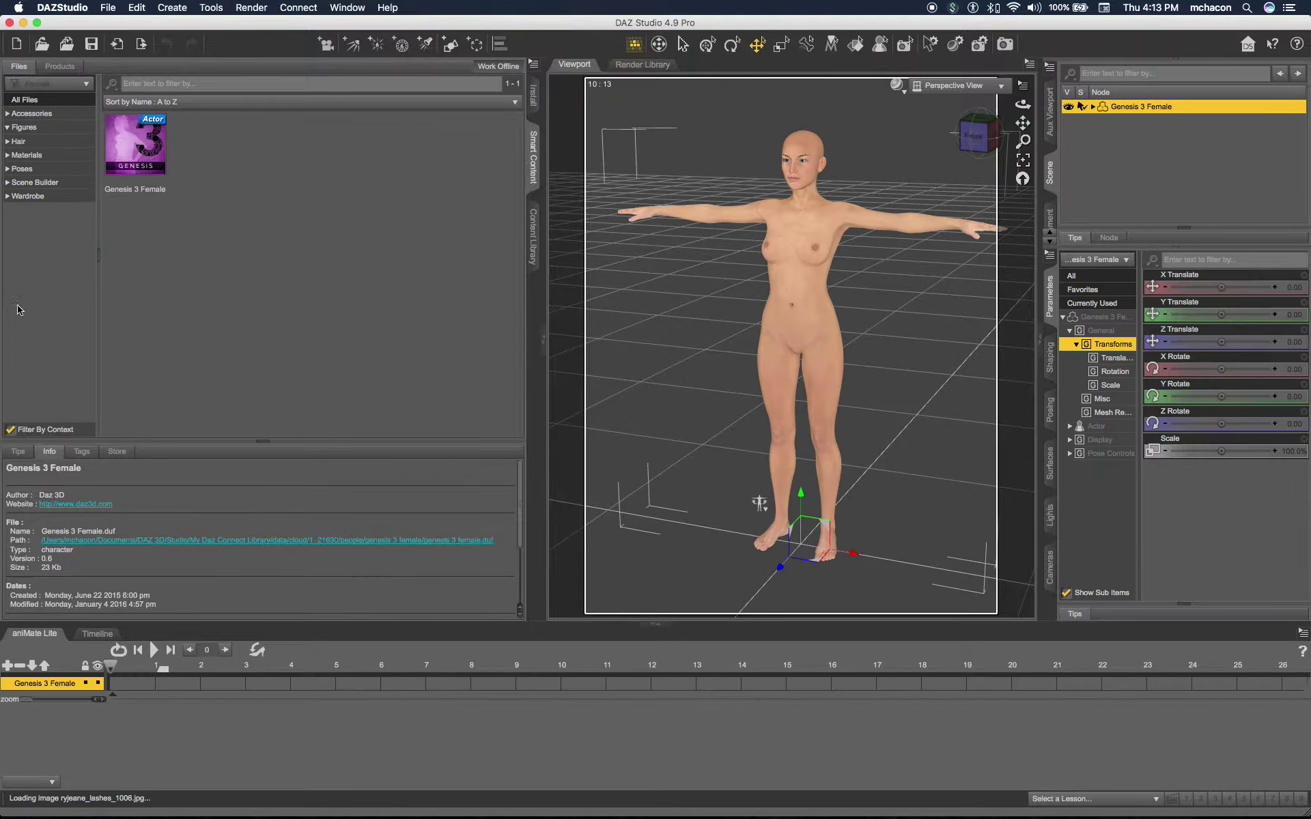
# Dress the figure in the Basic Wear top and shorts from Wardrobe
pyautogui.click(8, 264)
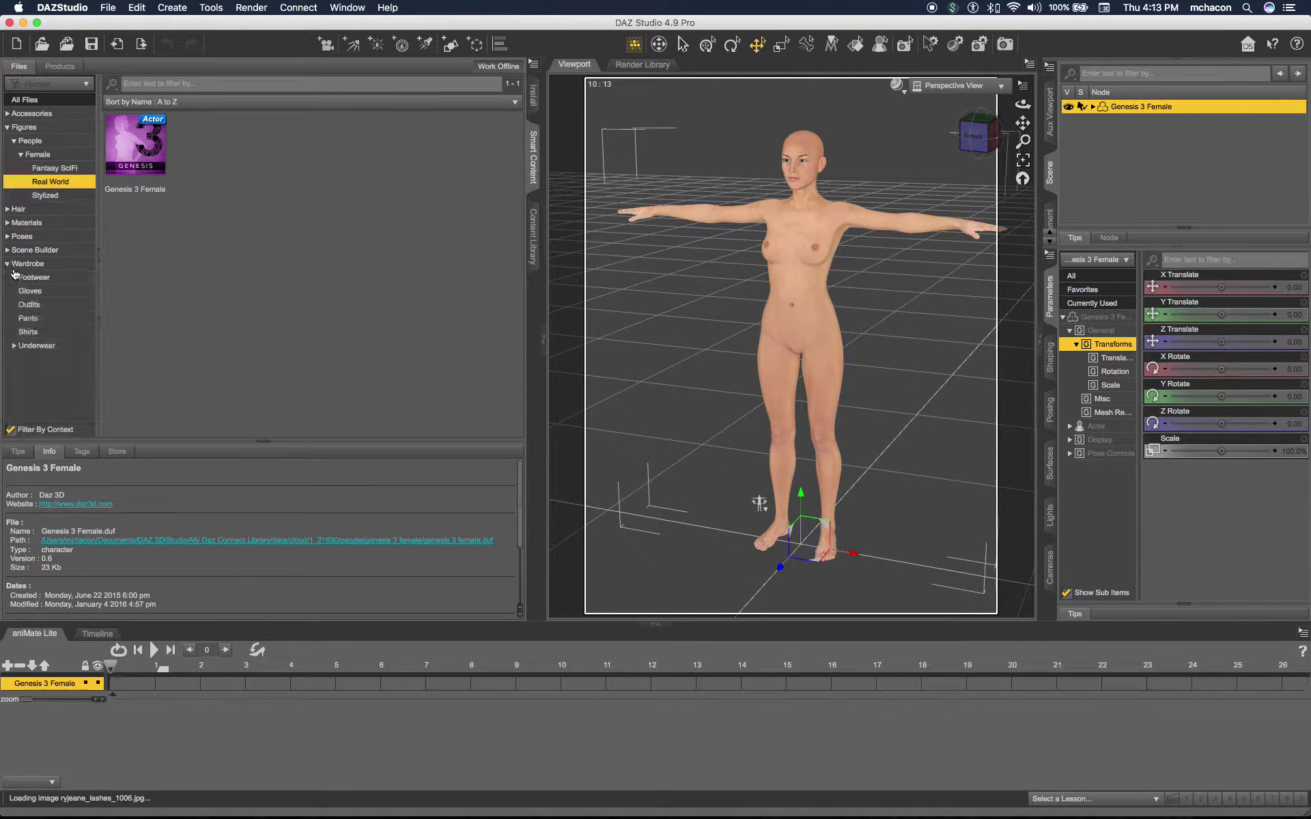
pyautogui.click(40, 265)
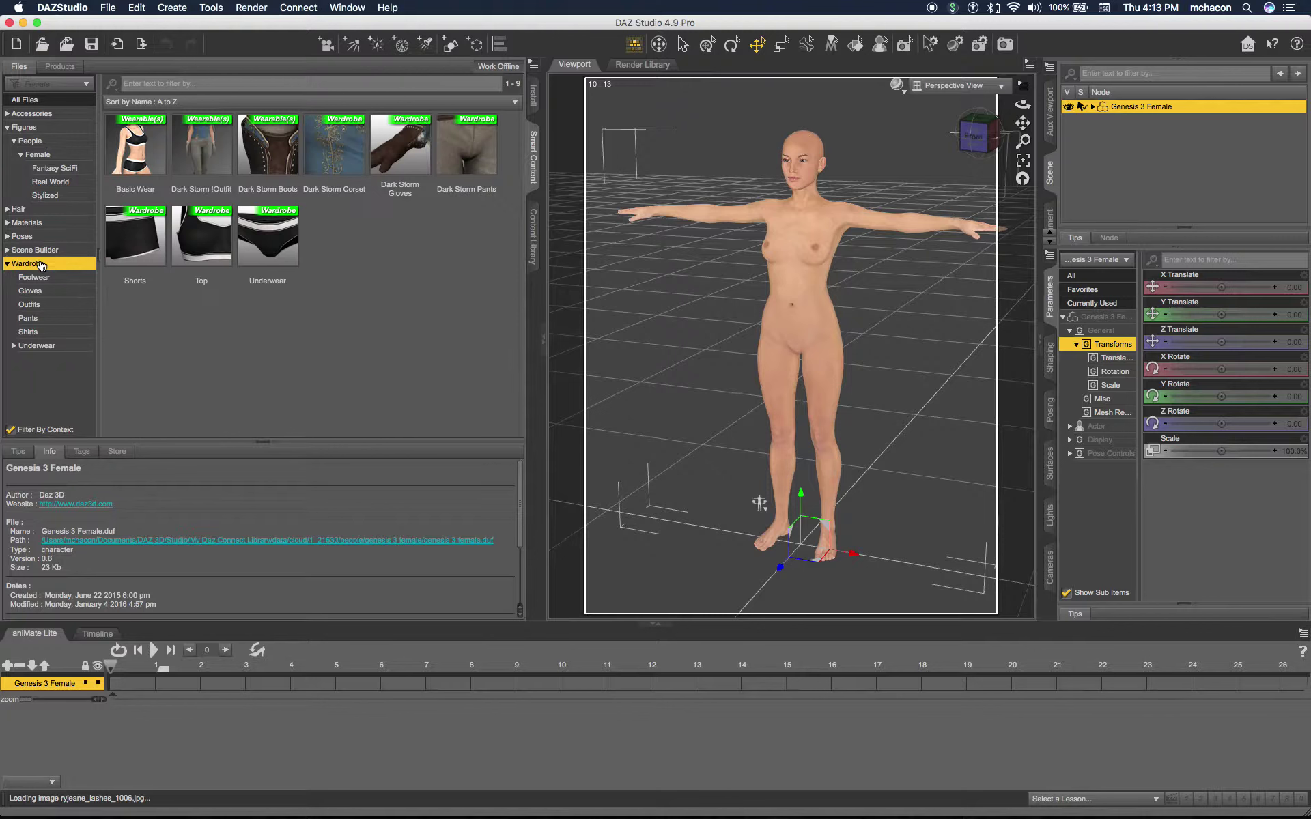
pyautogui.click(145, 155)
pyautogui.doubleClick(145, 156)
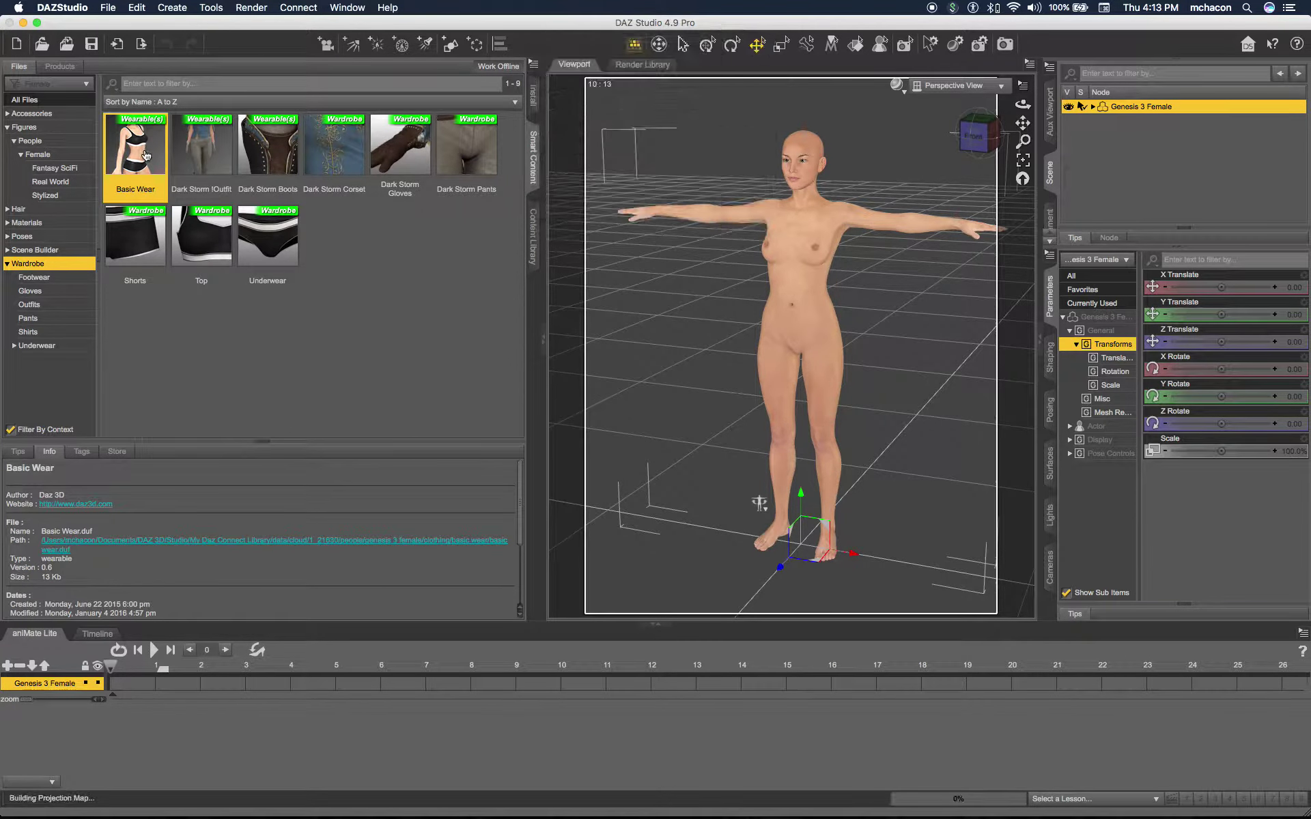
# Apply Toulouse Hair from the Short hairstyles to the figure
pyautogui.click(8, 210)
pyautogui.click(26, 223)
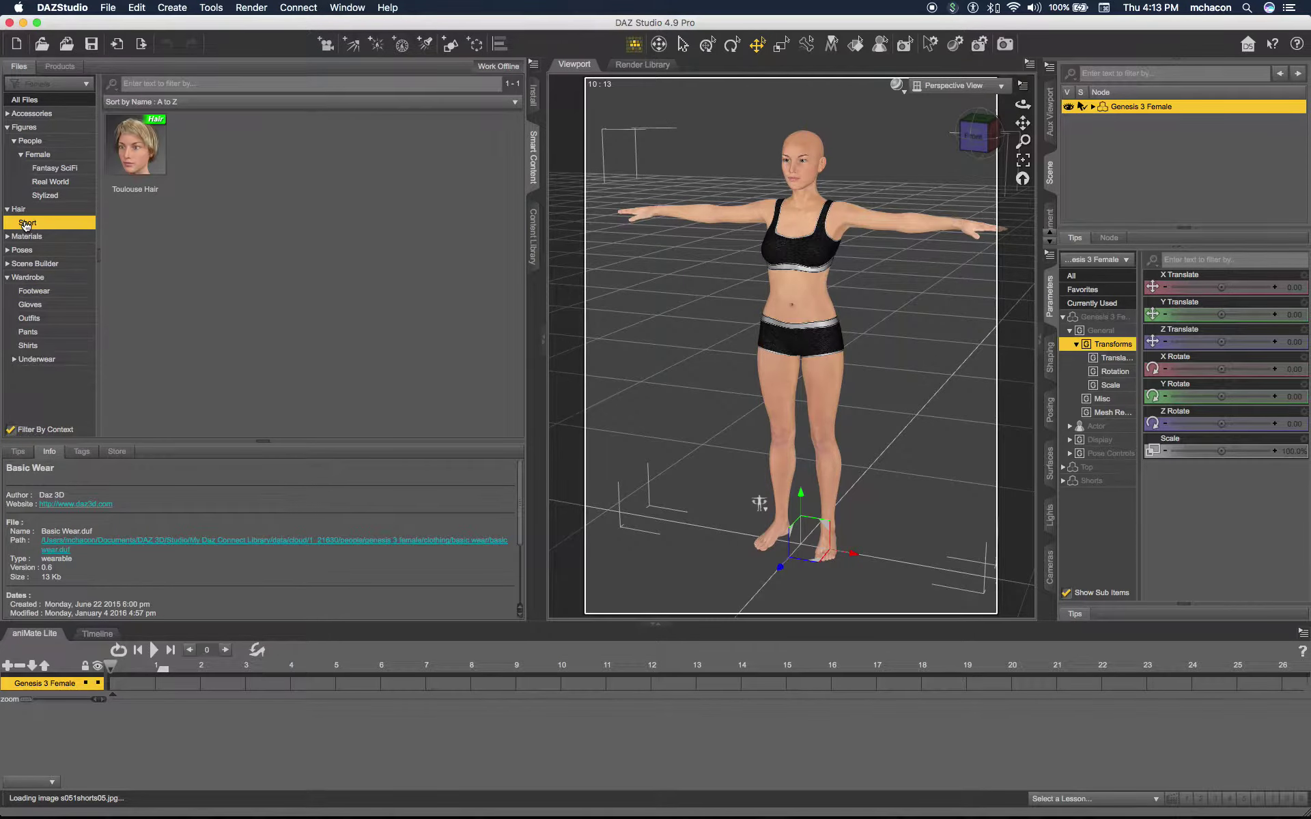
pyautogui.click(143, 158)
pyautogui.doubleClick(143, 158)
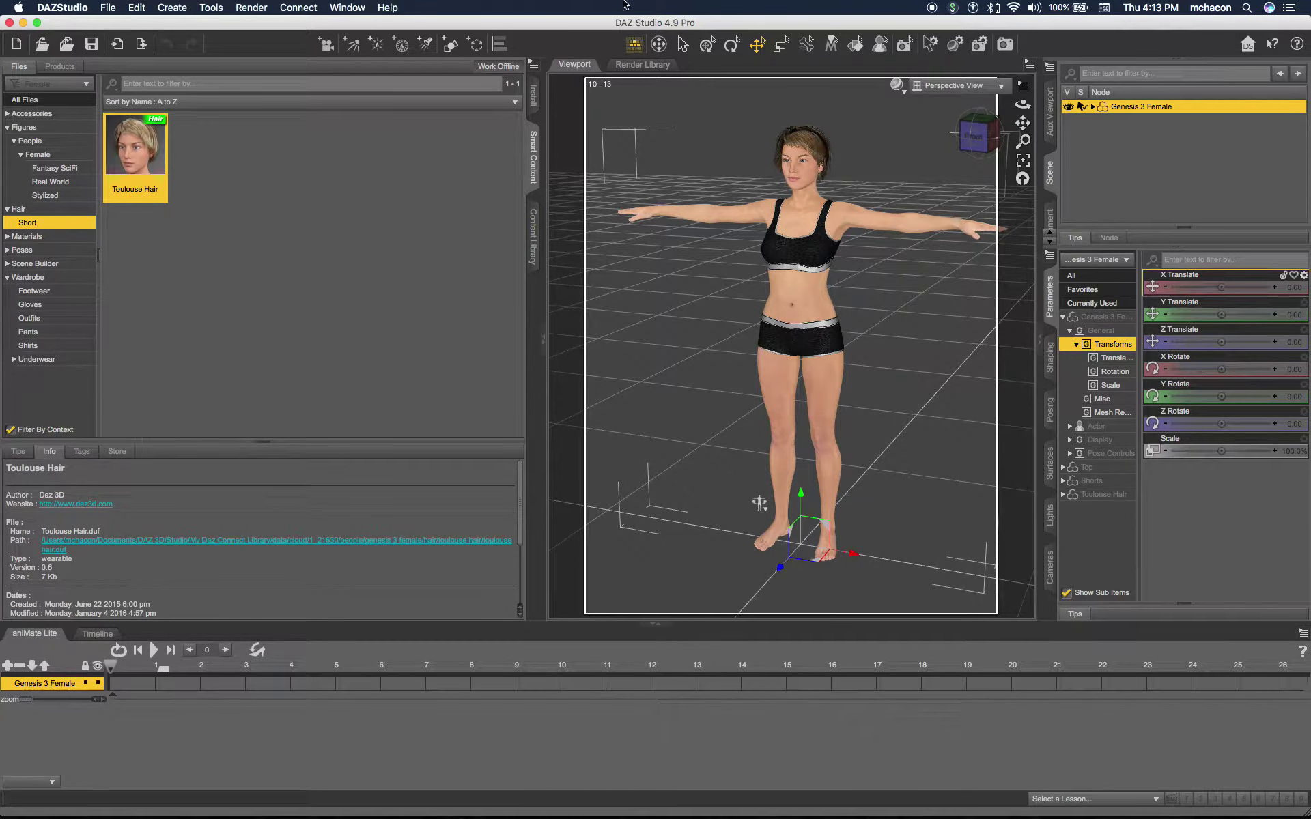
# Export the DAZ scene from the File menu under the file name 'mujer'
pyautogui.click(107, 8)
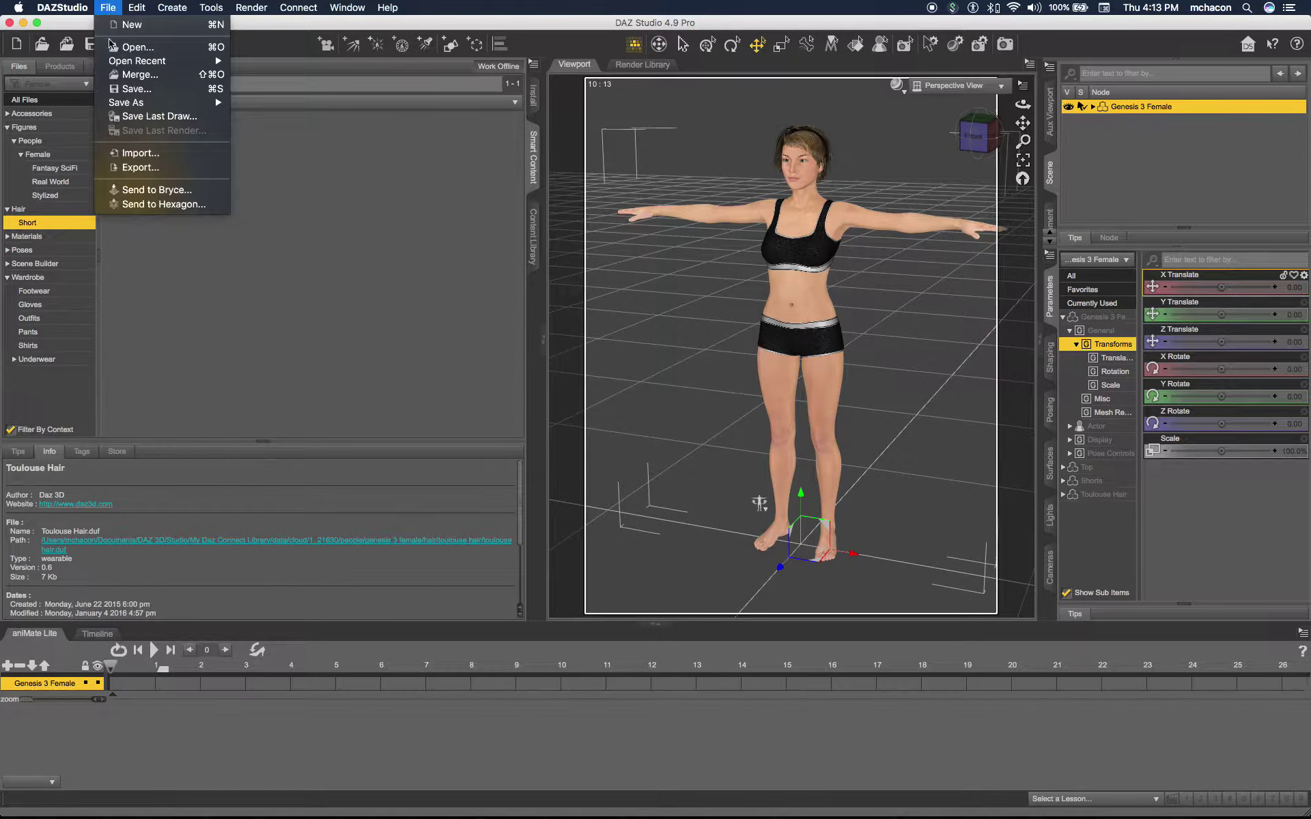
pyautogui.click(144, 171)
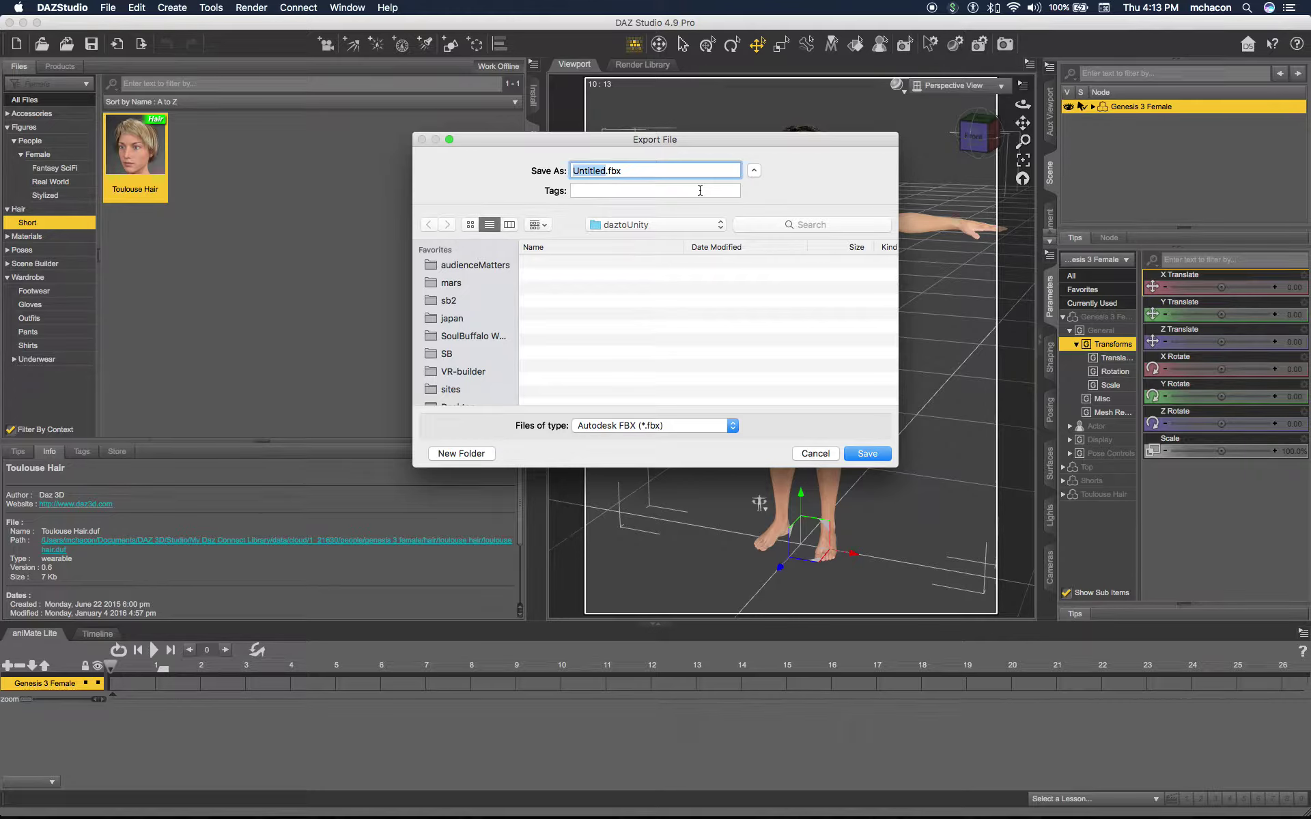
pyautogui.write('muje')
pyautogui.write('r')
pyautogui.click(867, 455)
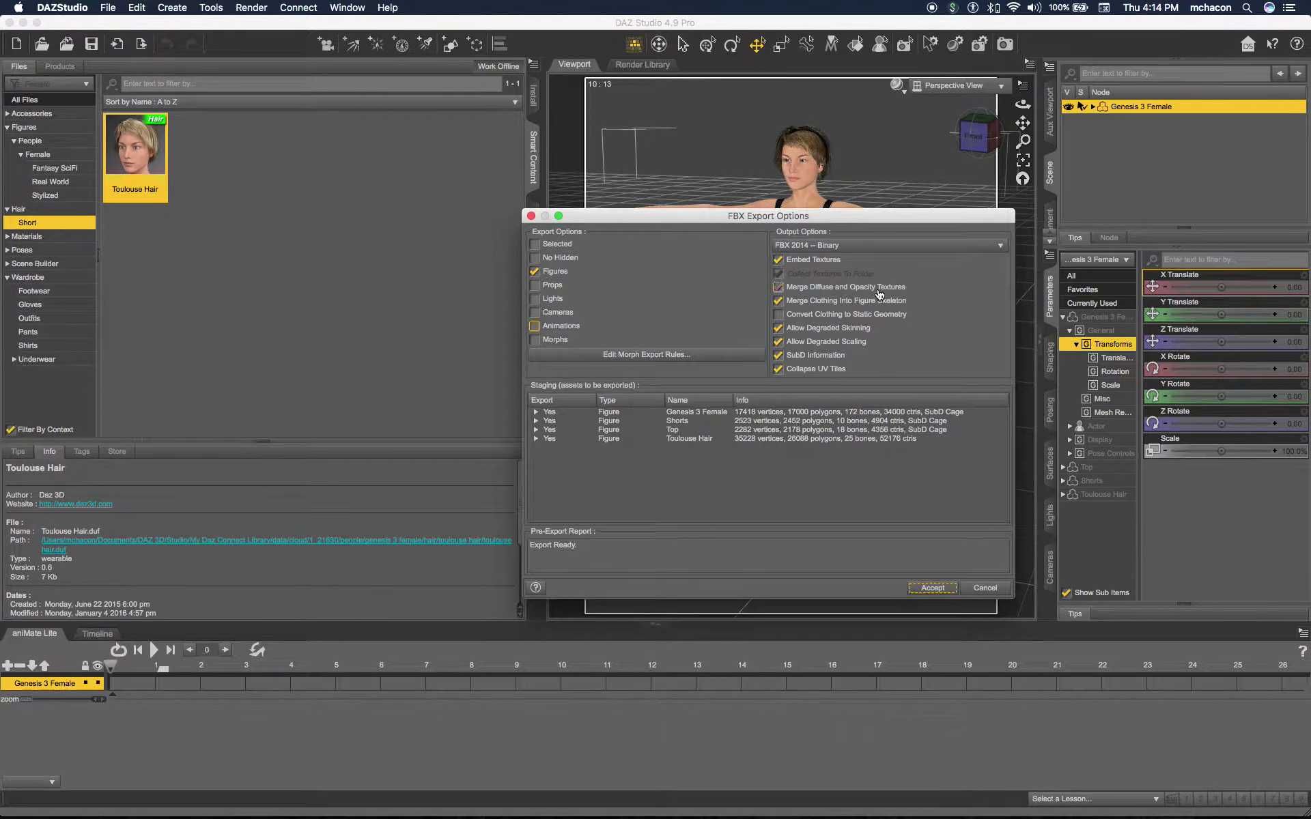
# Keep FBX 2014 Binary, enable Merge Diffuse and Opacity Textures and Merge Clothing Into Figure Skeleton, then accept
pyautogui.click(845, 247)
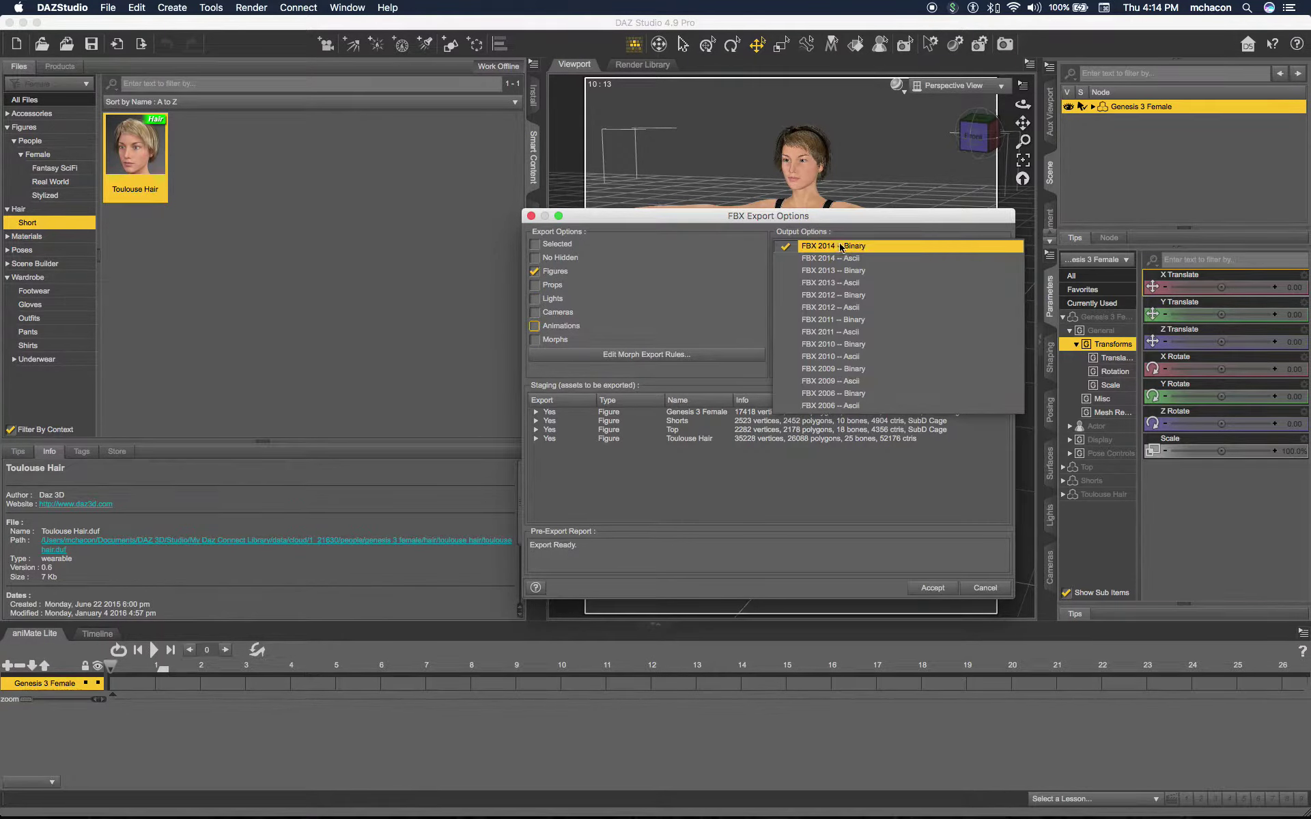
pyautogui.click(840, 247)
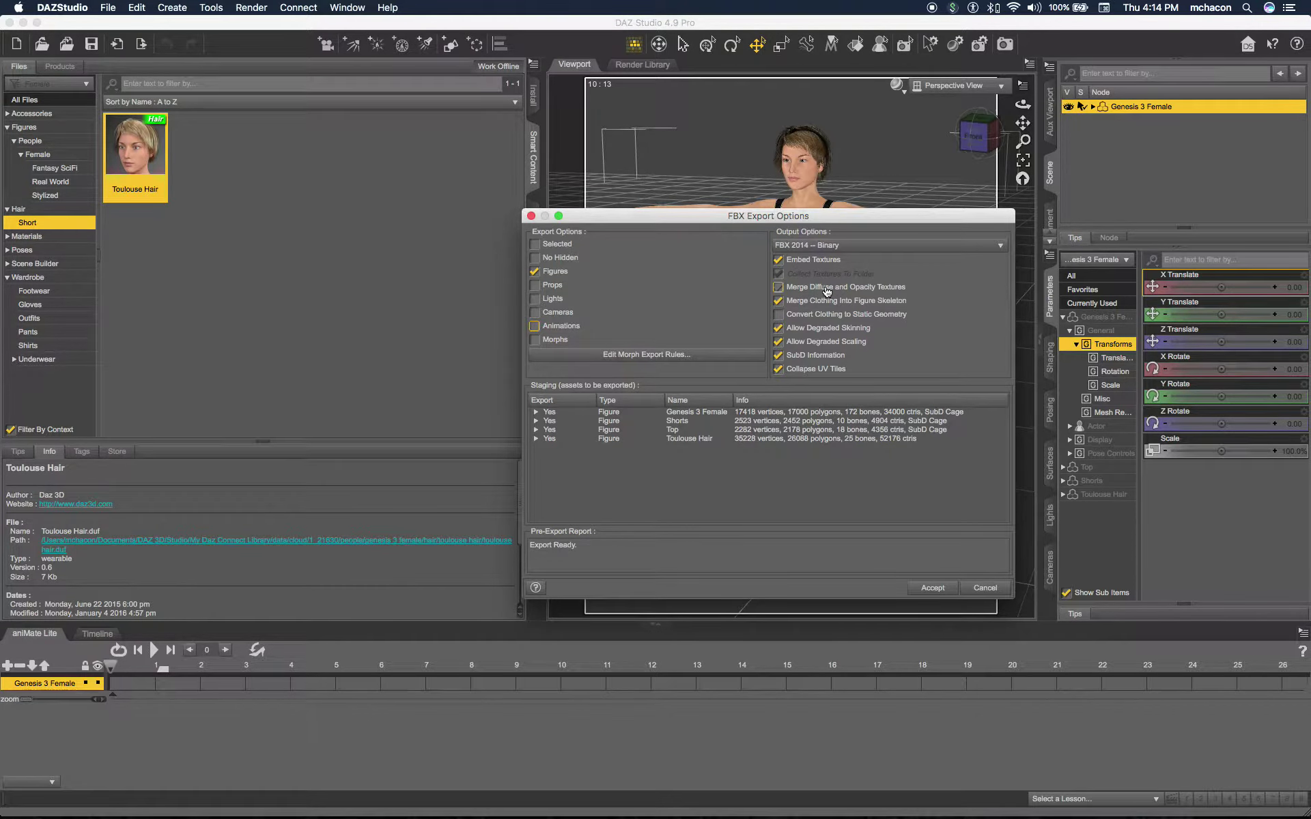
pyautogui.click(827, 291)
pyautogui.click(854, 305)
pyautogui.click(929, 329)
pyautogui.click(850, 330)
pyautogui.click(816, 369)
pyautogui.click(816, 374)
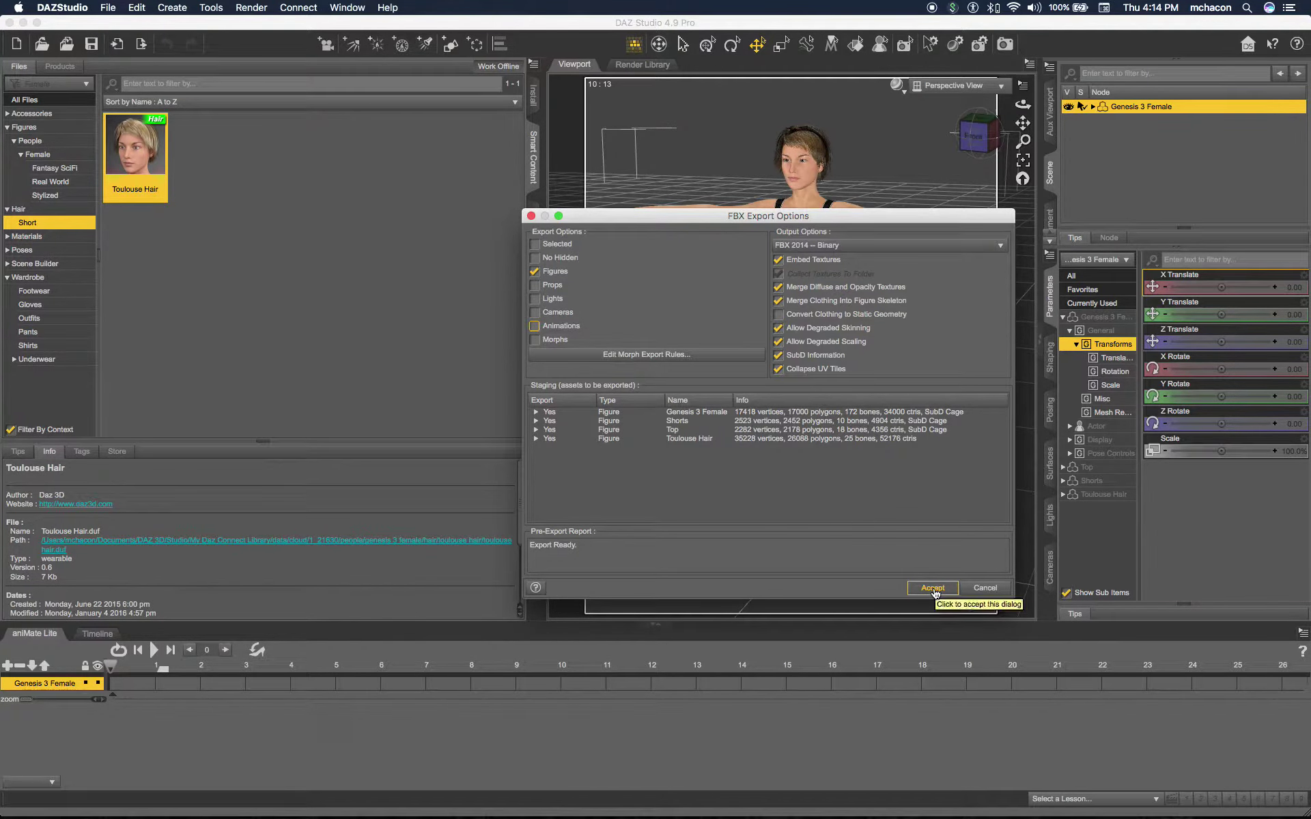
pyautogui.click(934, 591)
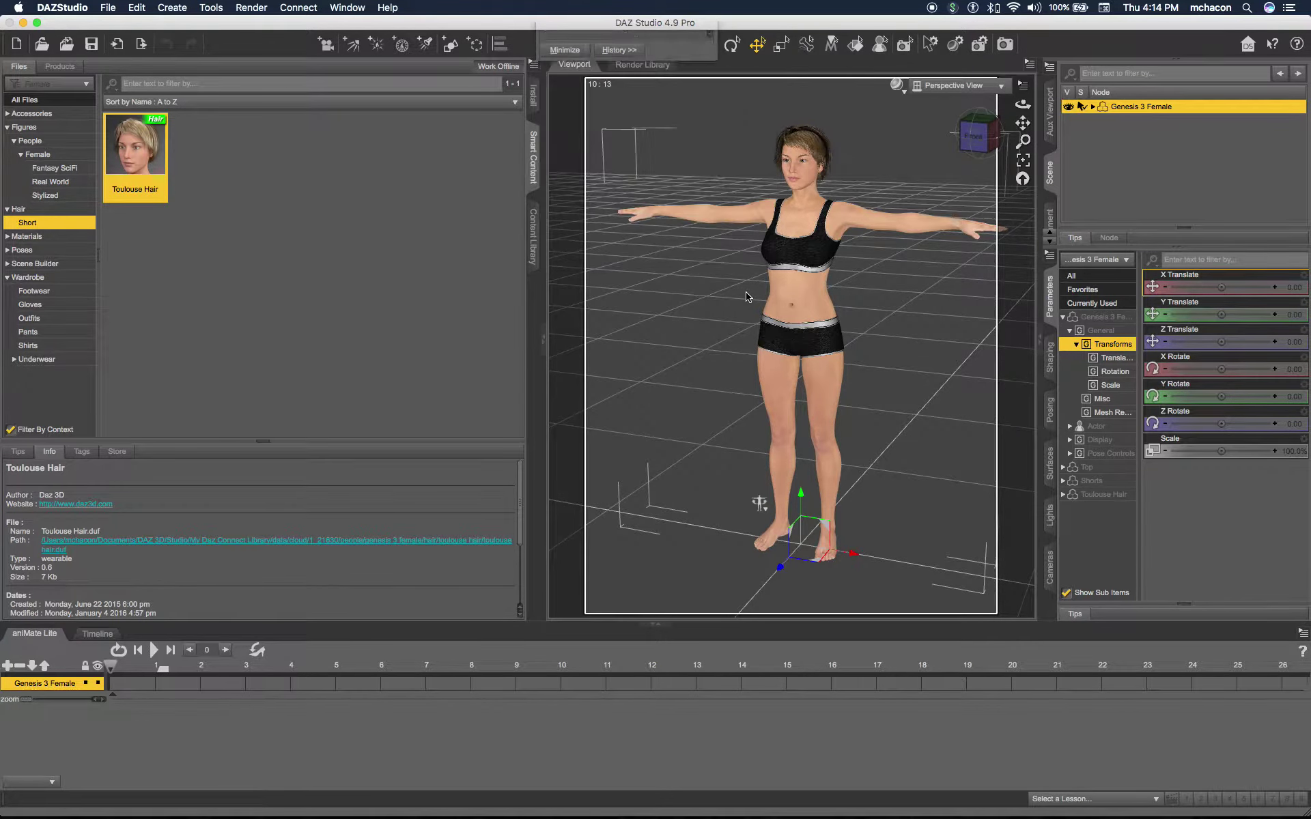
# In Unity, import mujer.fbx from the daztoUnity folder with Import New Asset
pyautogui.press('super+Tab')
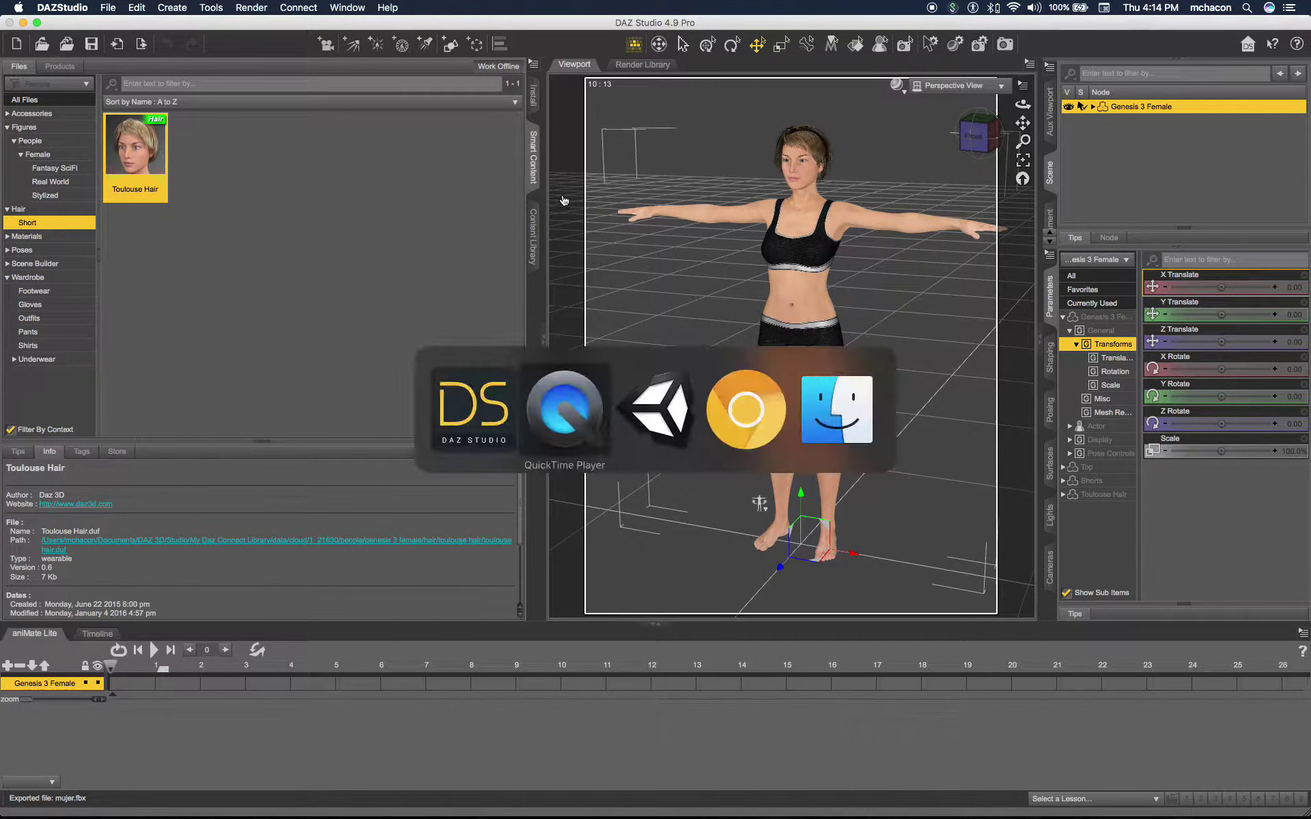
pyautogui.press('super+Tab')
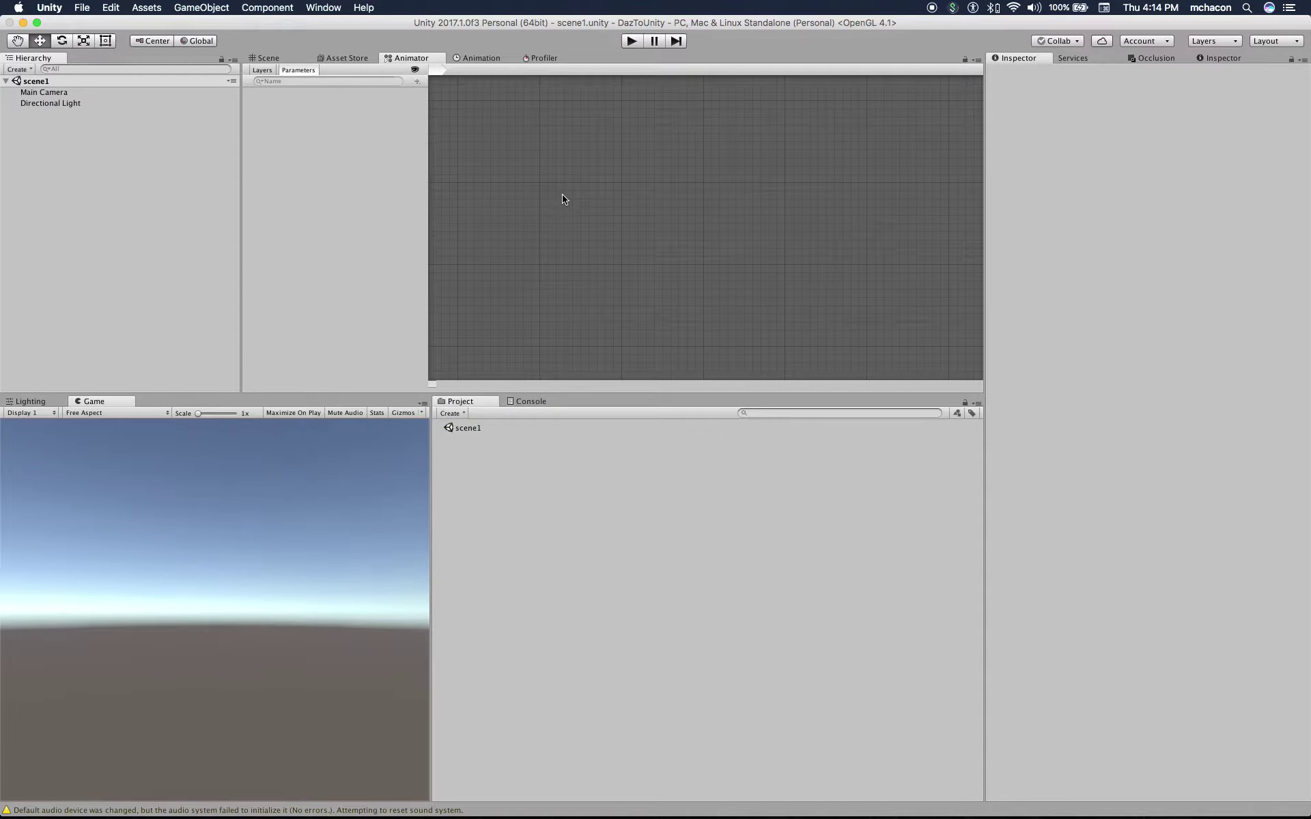
pyautogui.rightClick(460, 462)
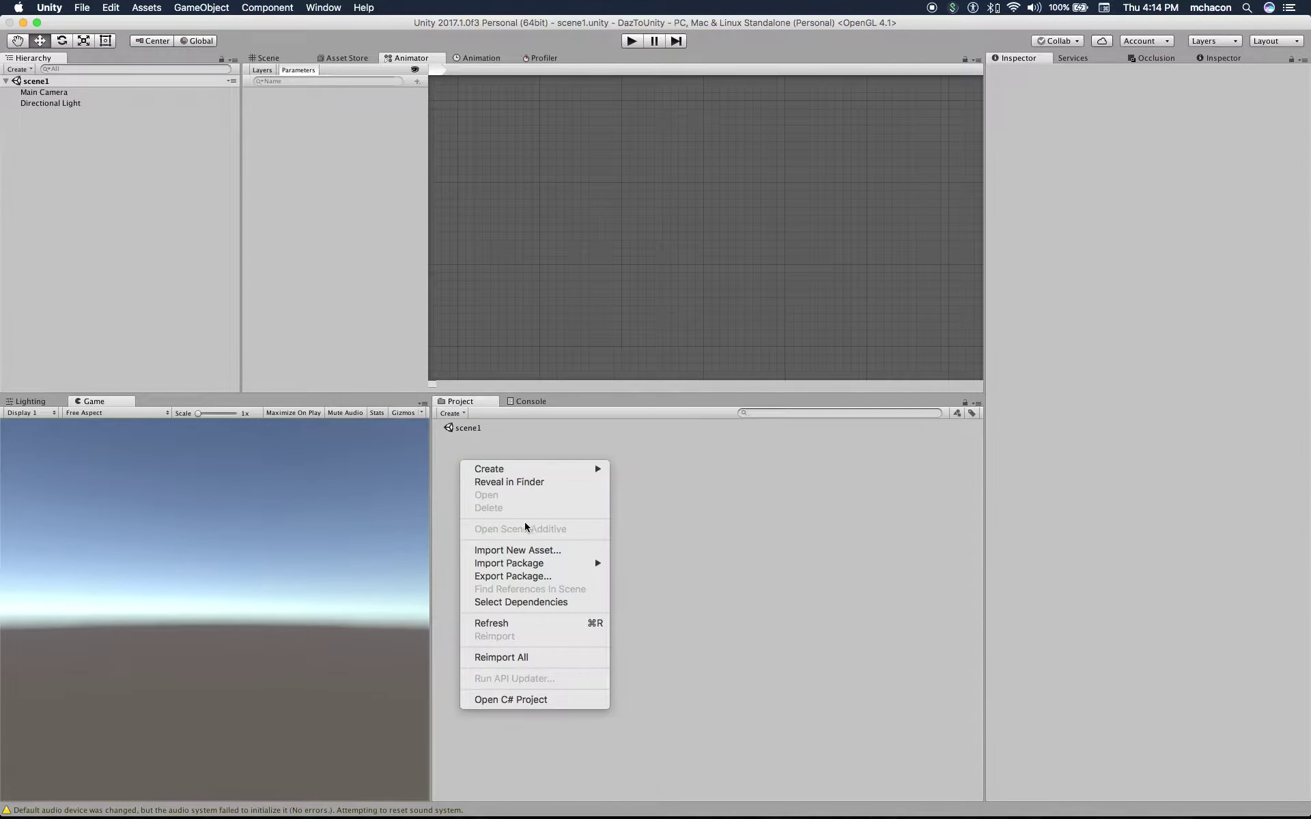
pyautogui.click(524, 551)
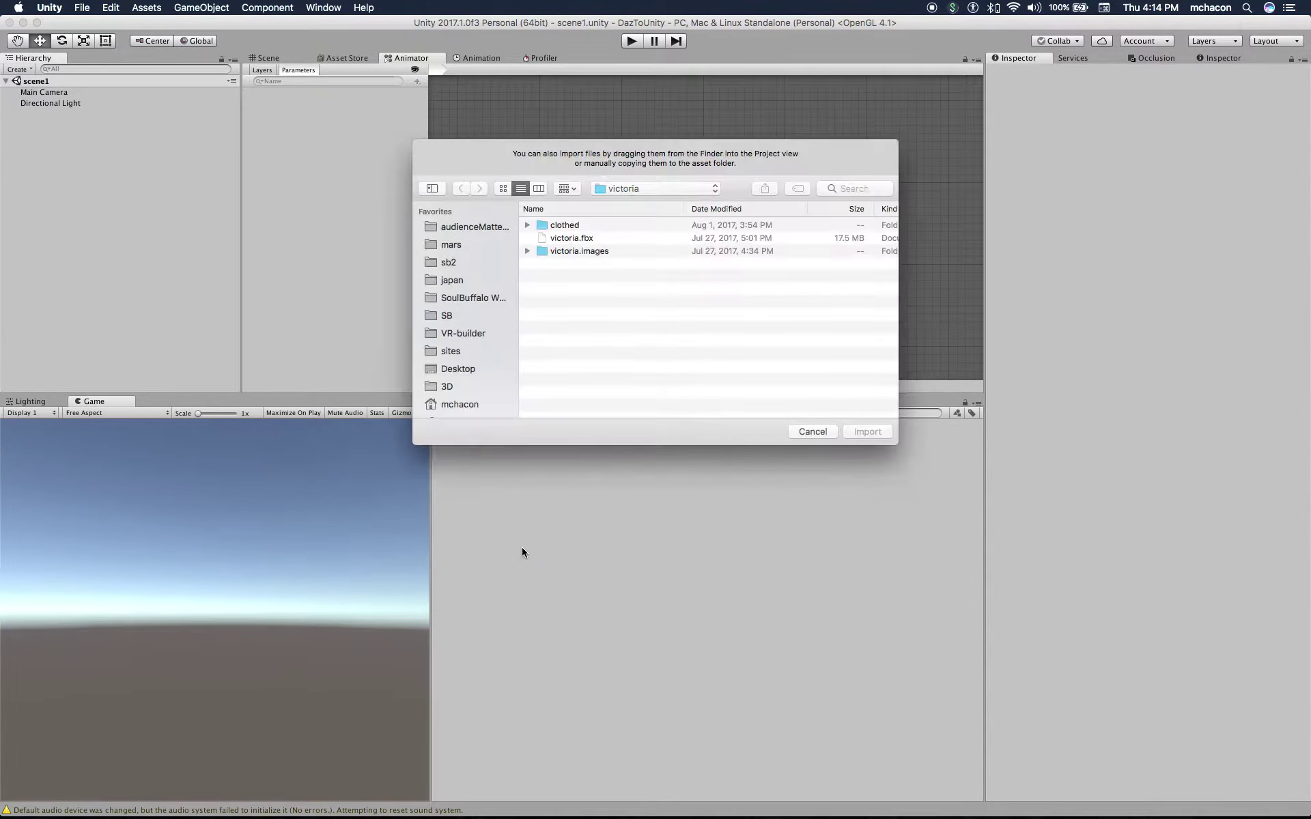
pyautogui.click(652, 195)
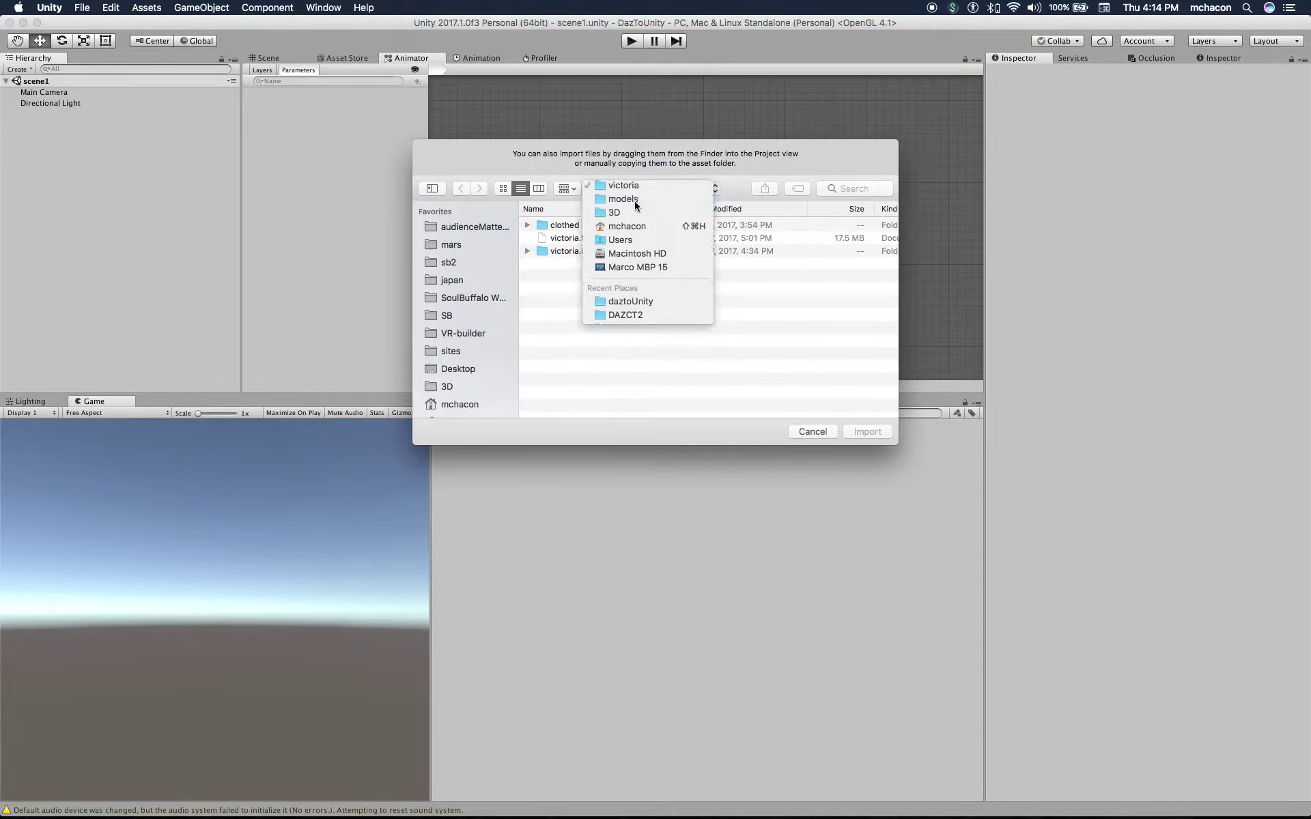
pyautogui.click(625, 200)
pyautogui.doubleClick(570, 227)
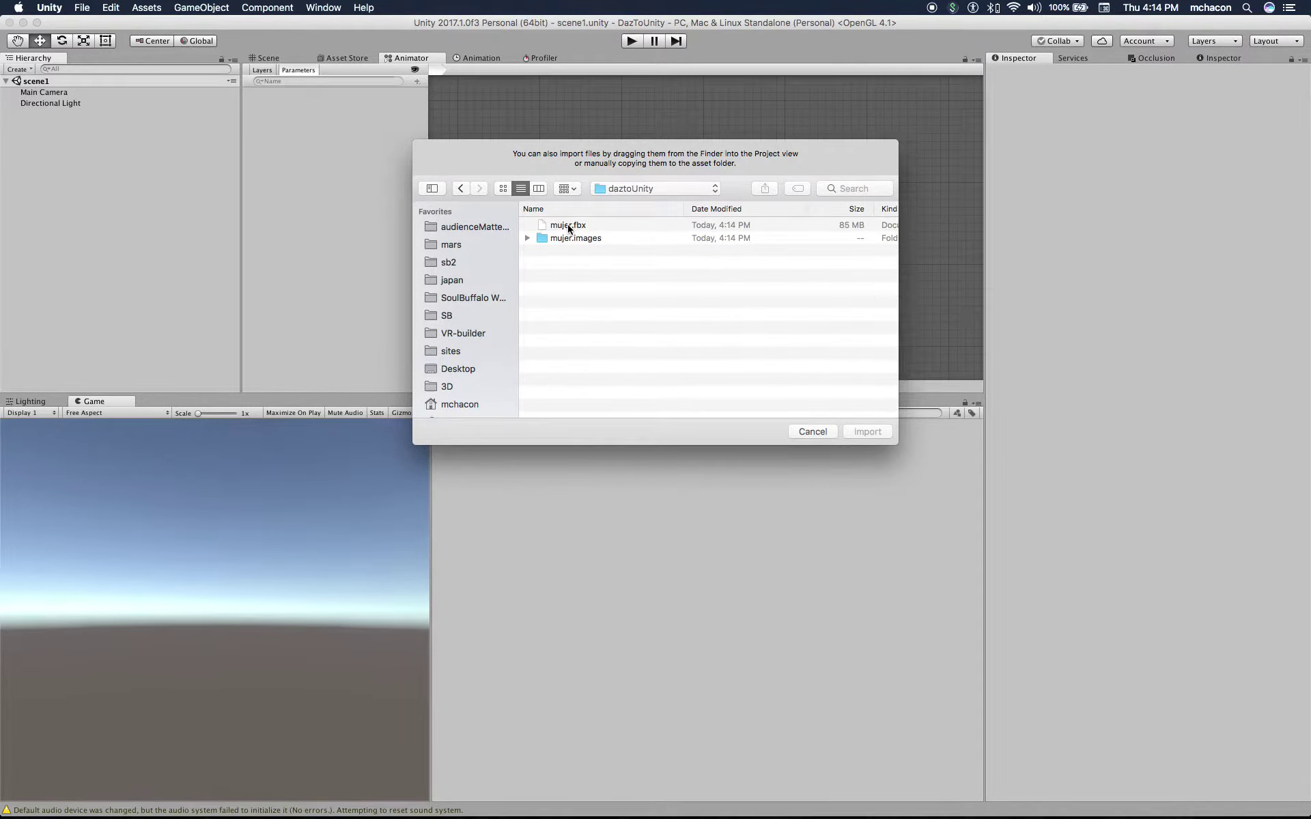
pyautogui.click(567, 228)
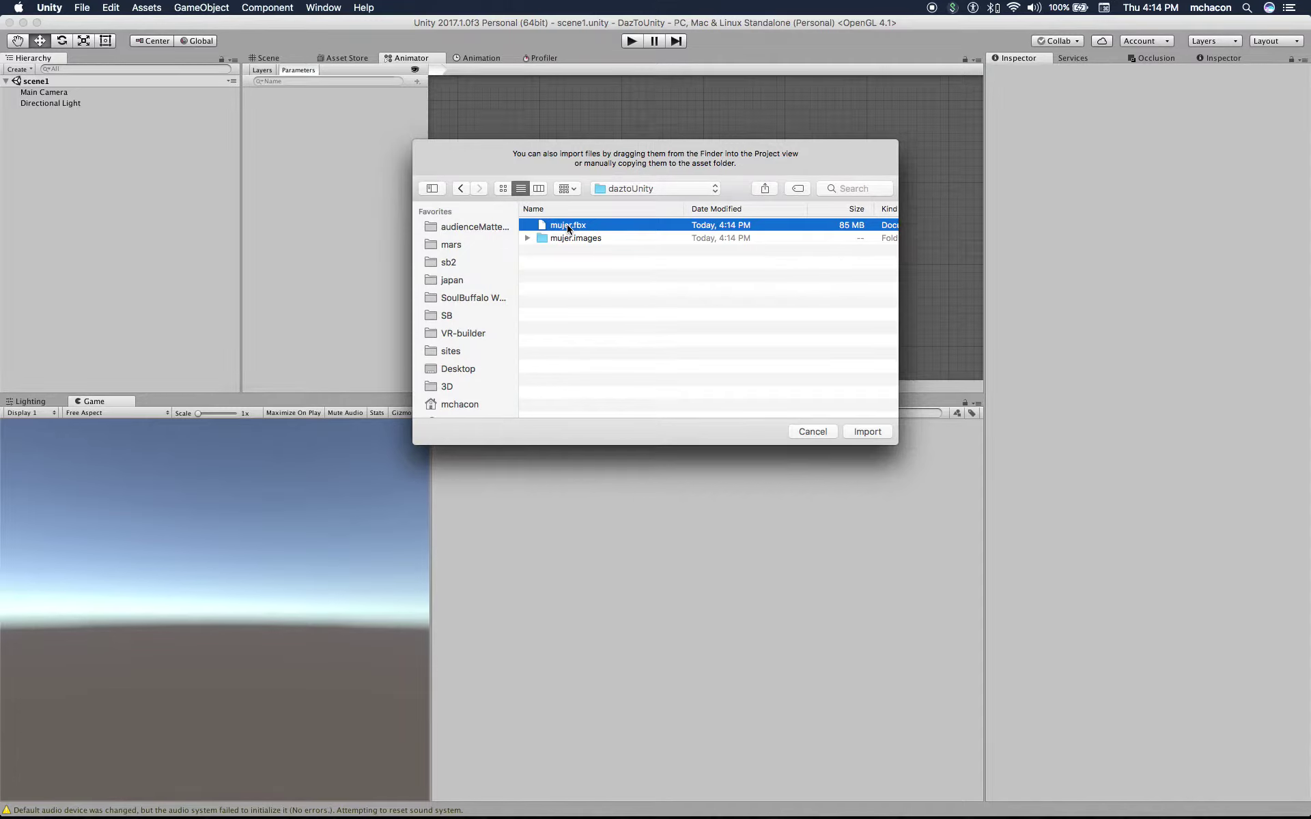
pyautogui.doubleClick(567, 228)
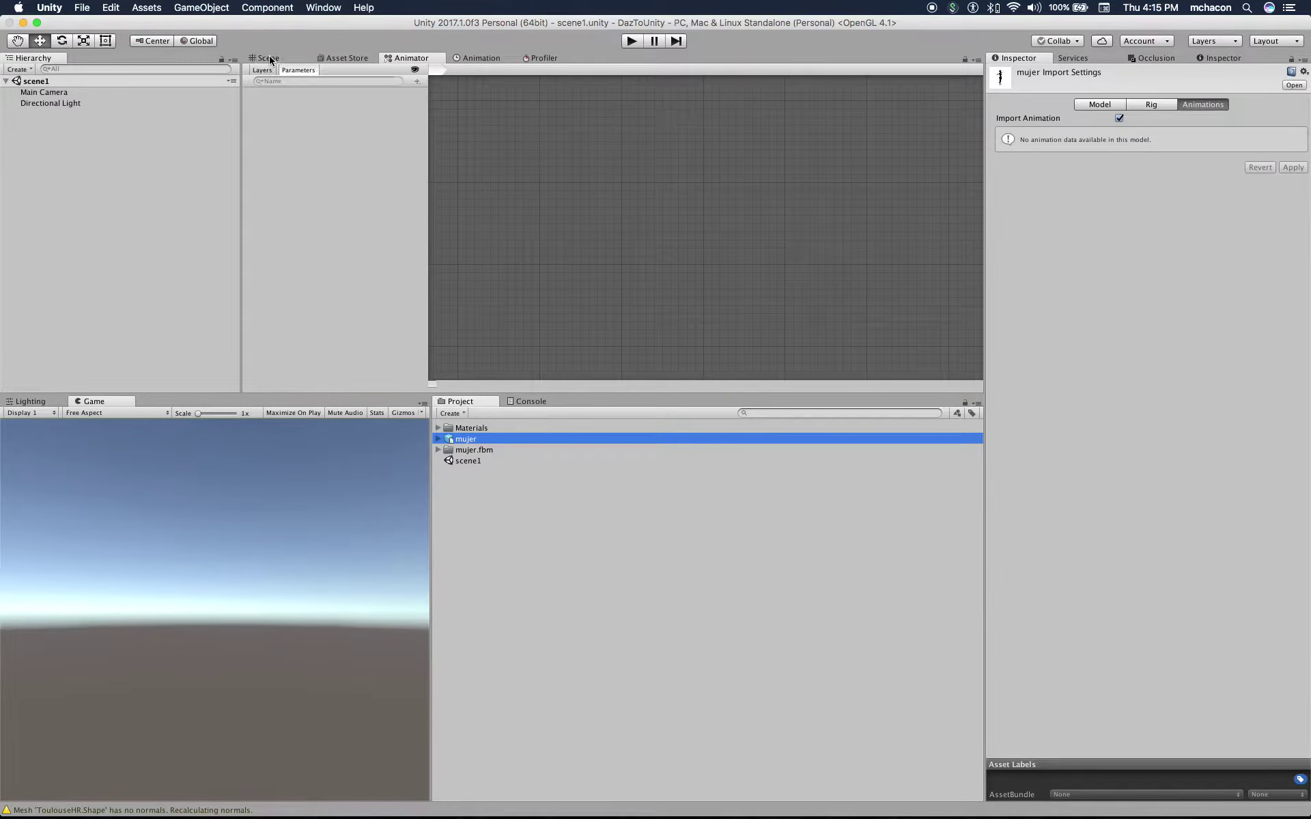
# Drag the mujer model into the 3D scene and set its position to 0, 0, 0
pyautogui.click(271, 59)
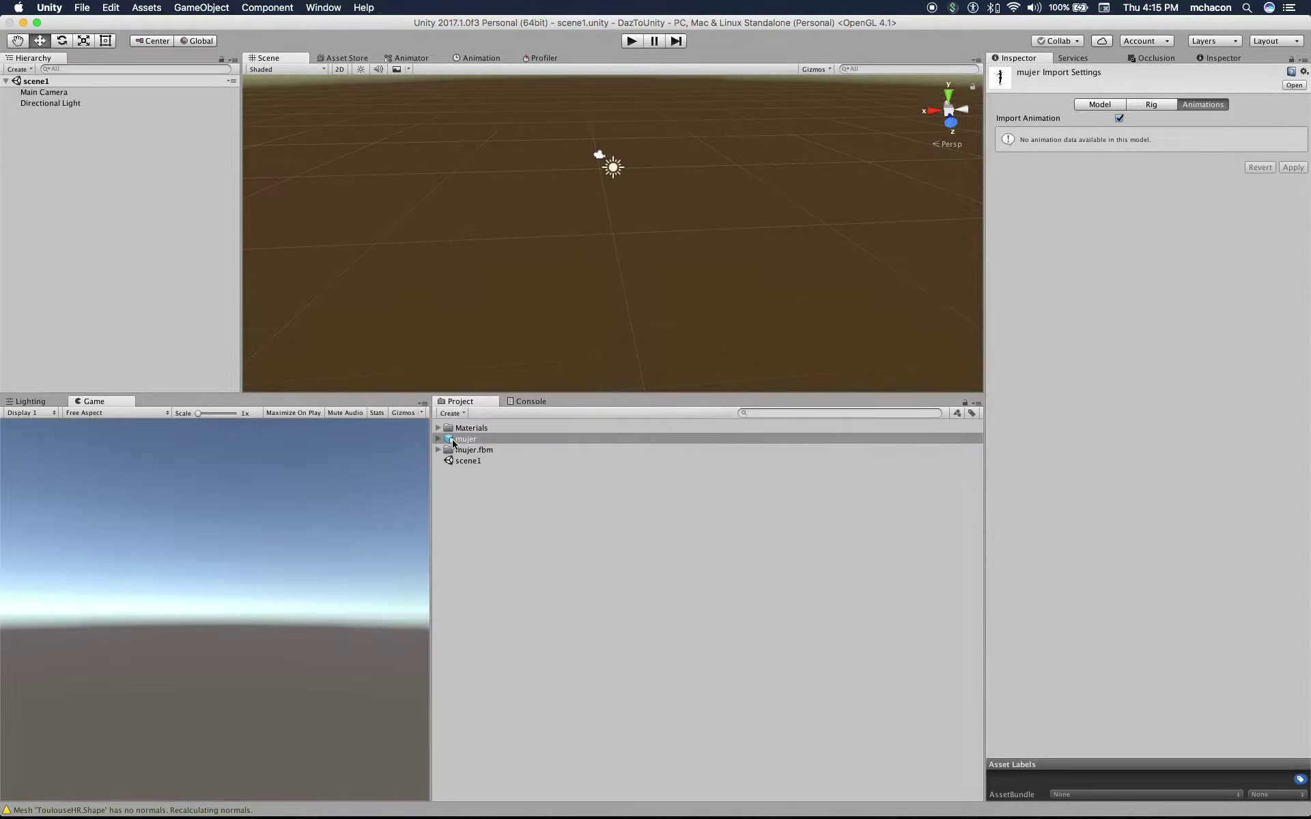
pyautogui.moveTo(453, 443); pyautogui.dragTo(608, 211)
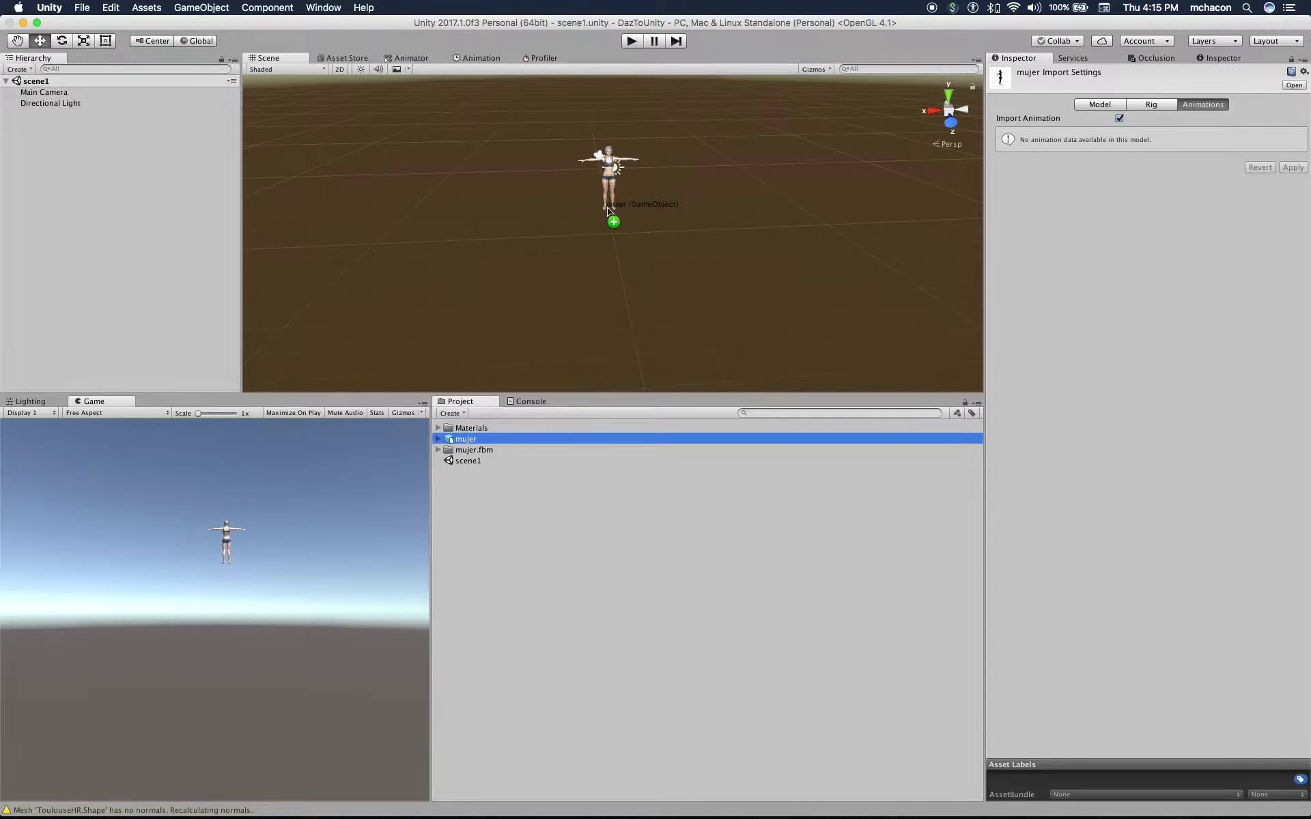
pyautogui.click(1107, 127)
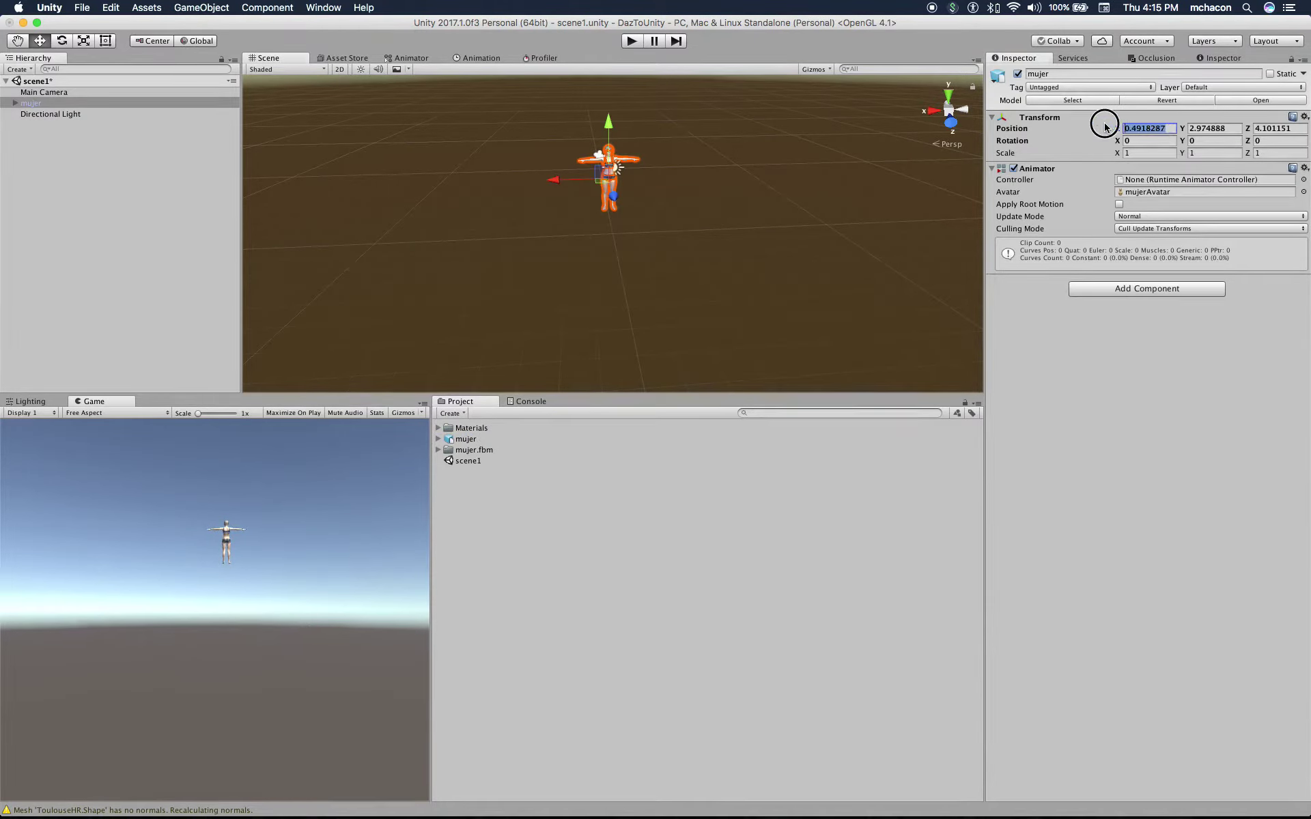
pyautogui.write('0')
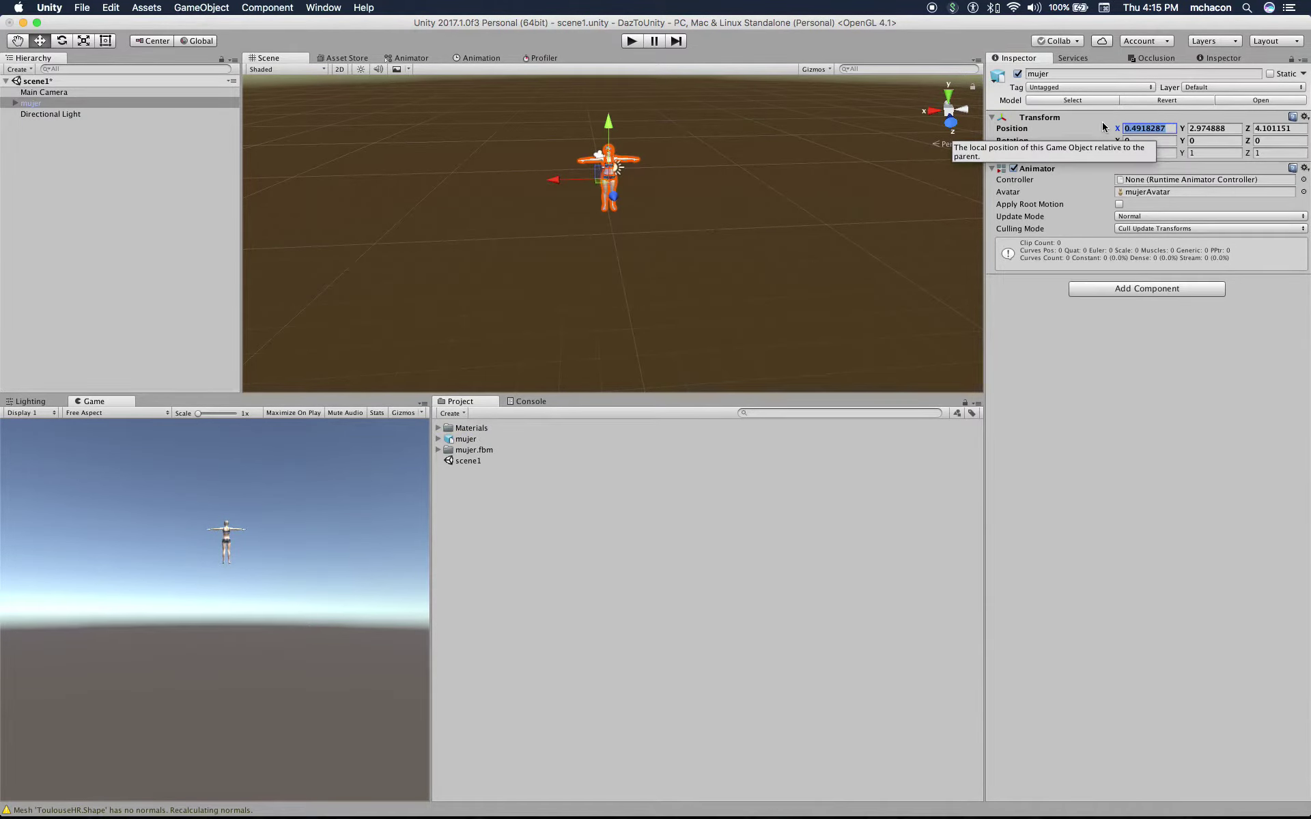
pyautogui.press('Tab')
pyautogui.write('0')
pyautogui.press('Tab')
pyautogui.write('0')
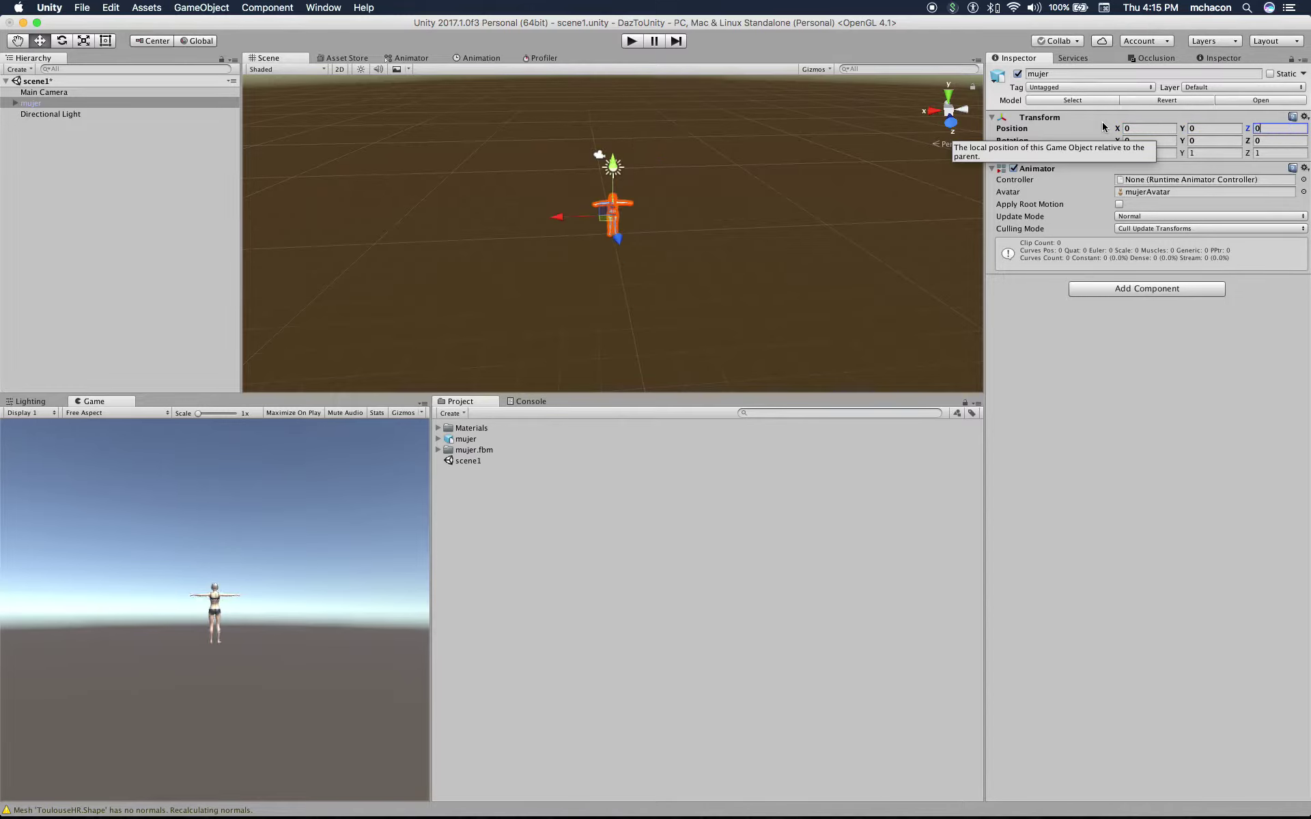
pyautogui.click(1192, 386)
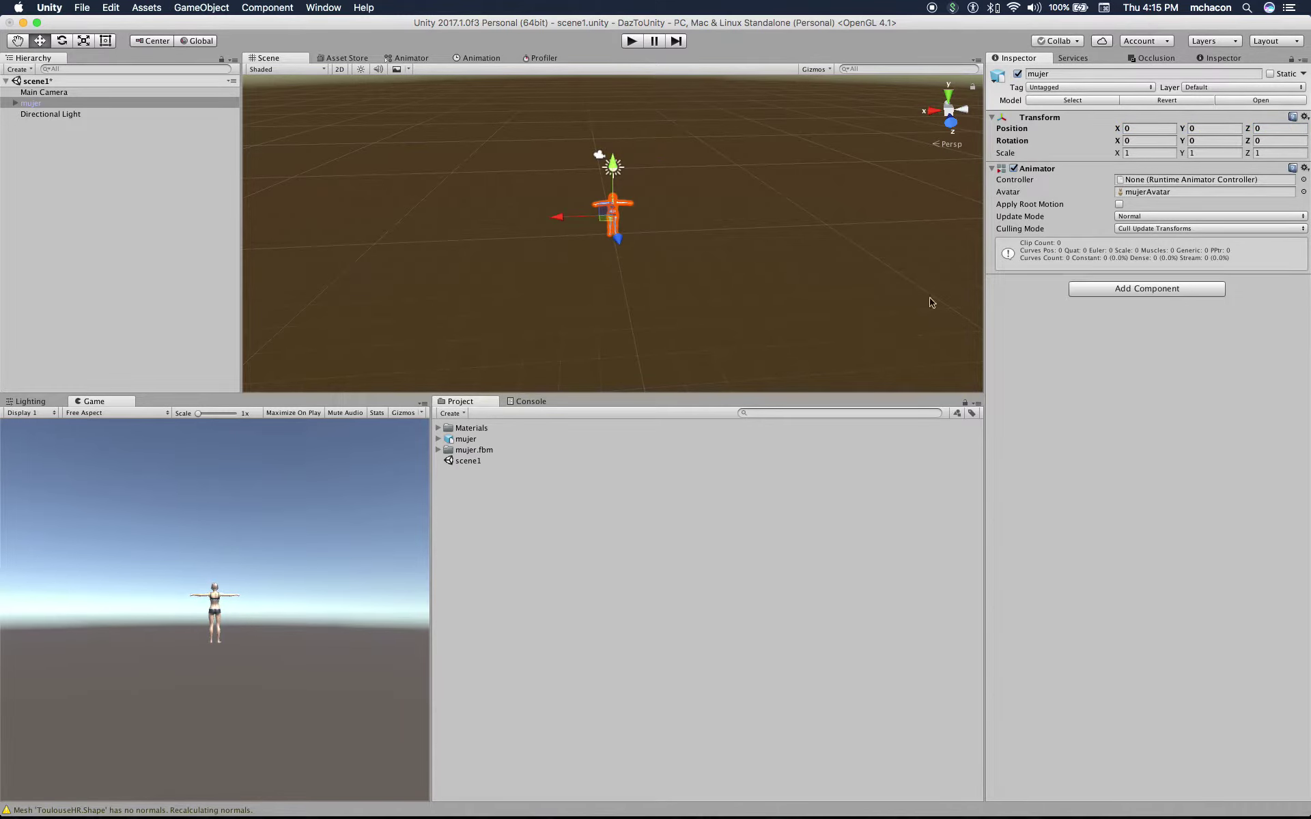
# Add a 3D Plane and move it out from under mujer to the hierarchy root
pyautogui.rightClick(77, 153)
pyautogui.moveTo(123, 275)
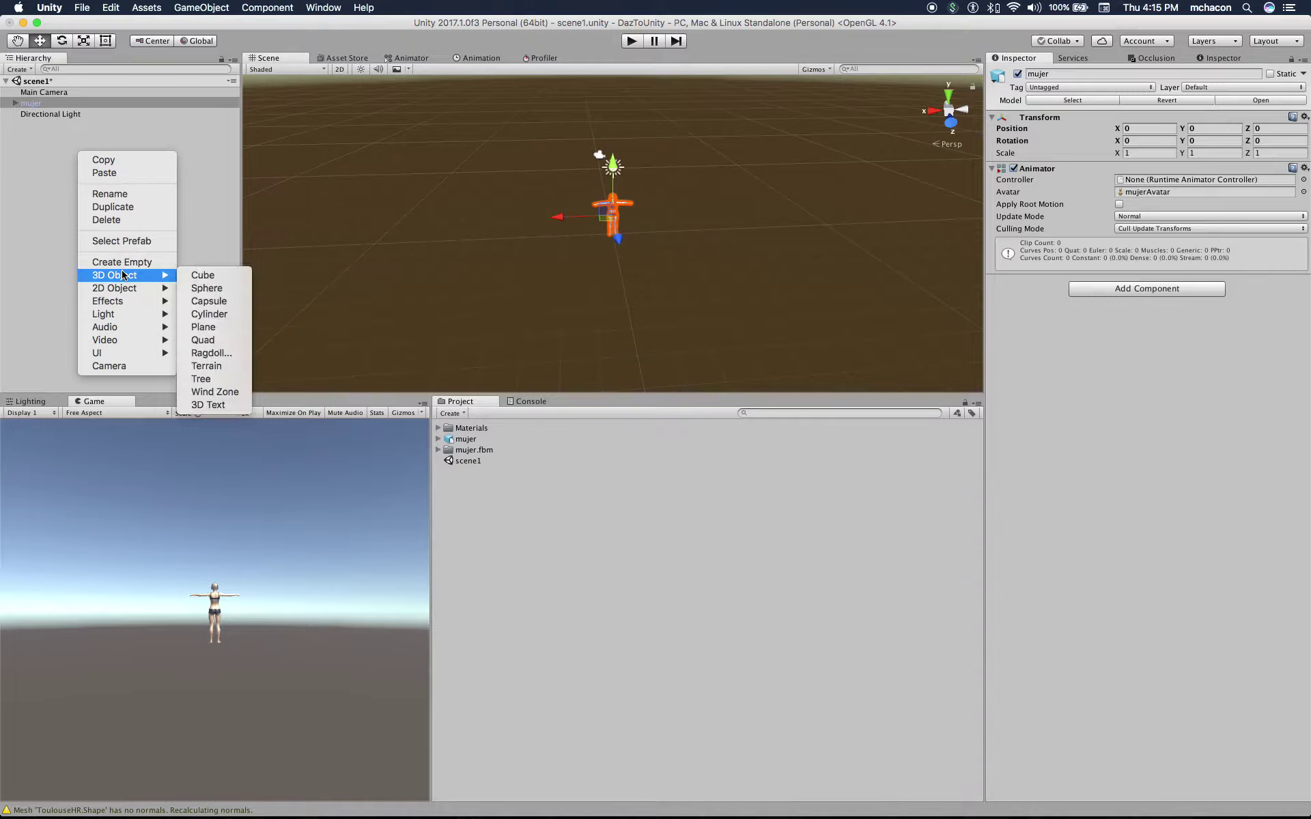
pyautogui.click(39, 174)
pyautogui.rightClick(38, 175)
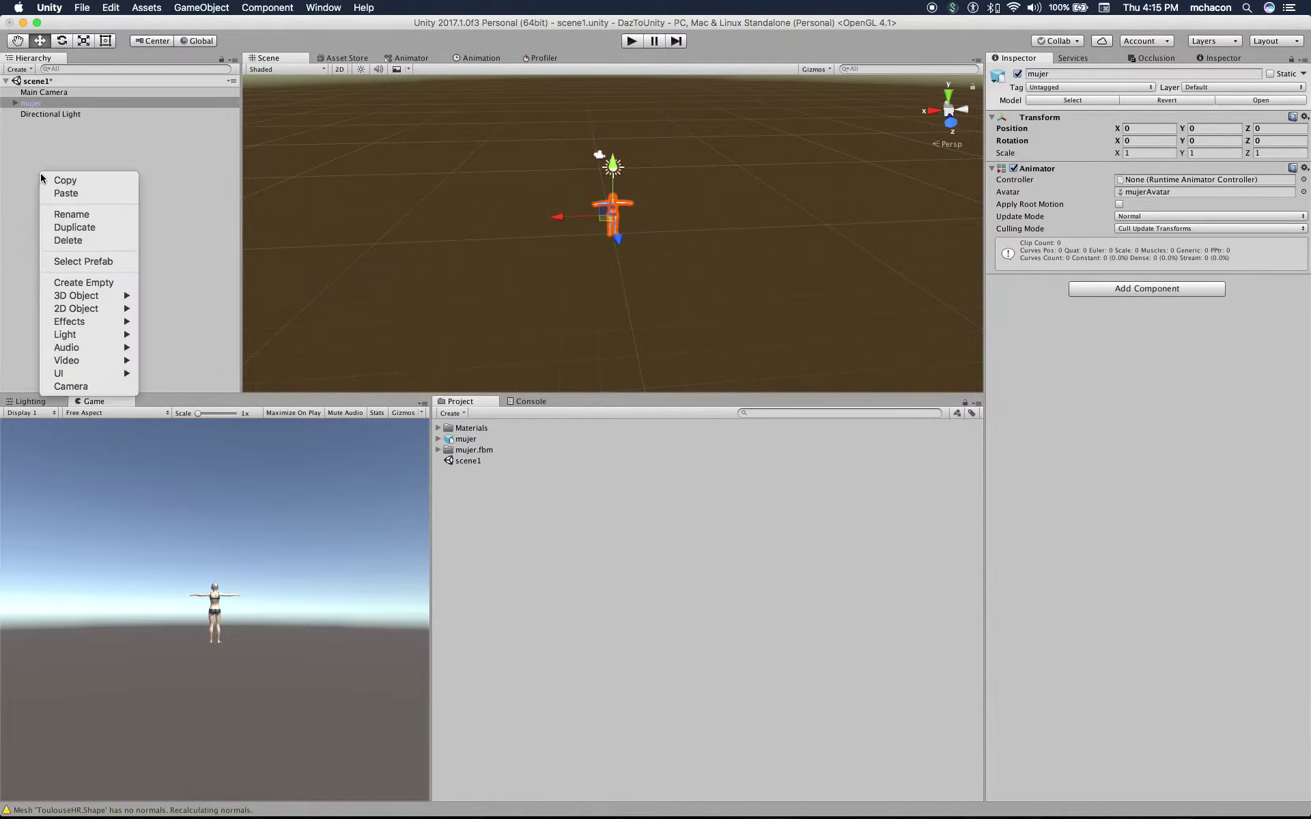
pyautogui.moveTo(88, 296)
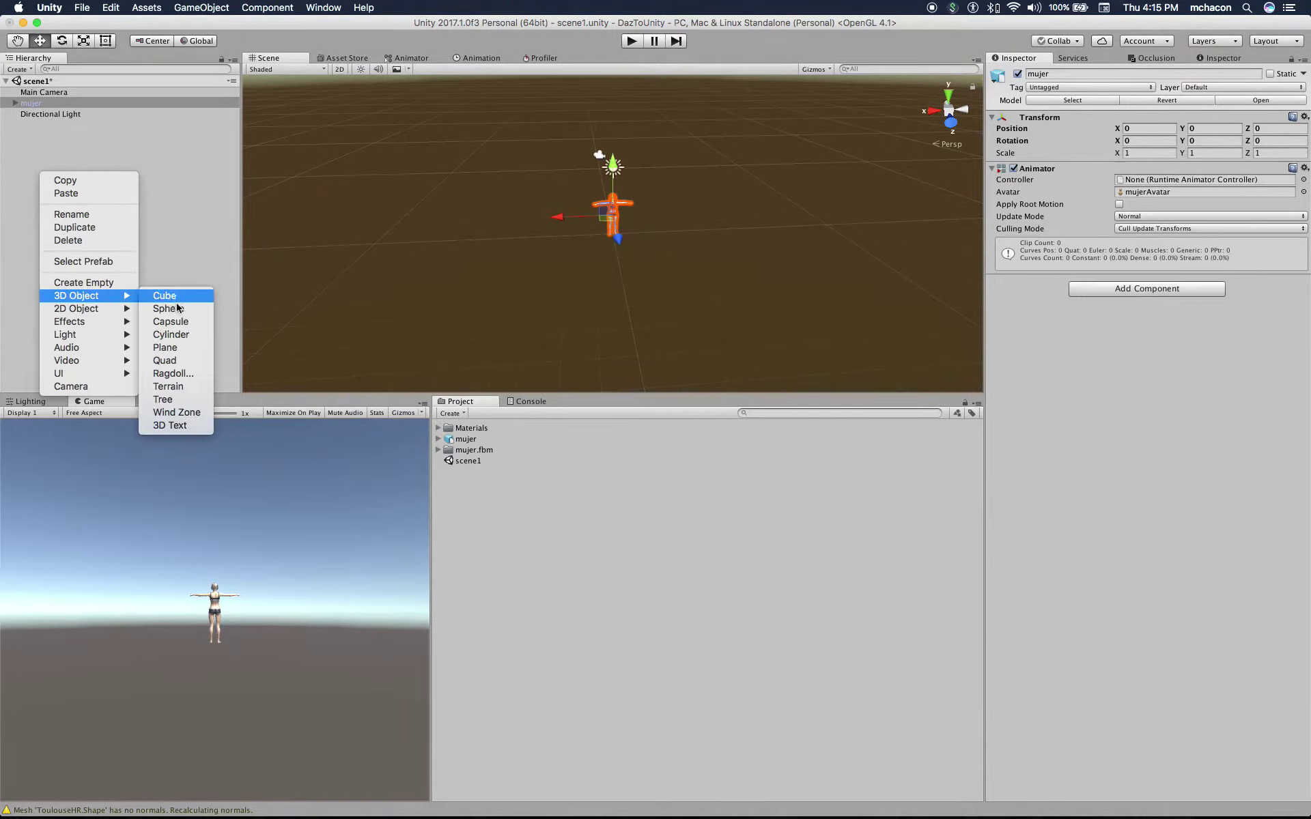
pyautogui.click(165, 347)
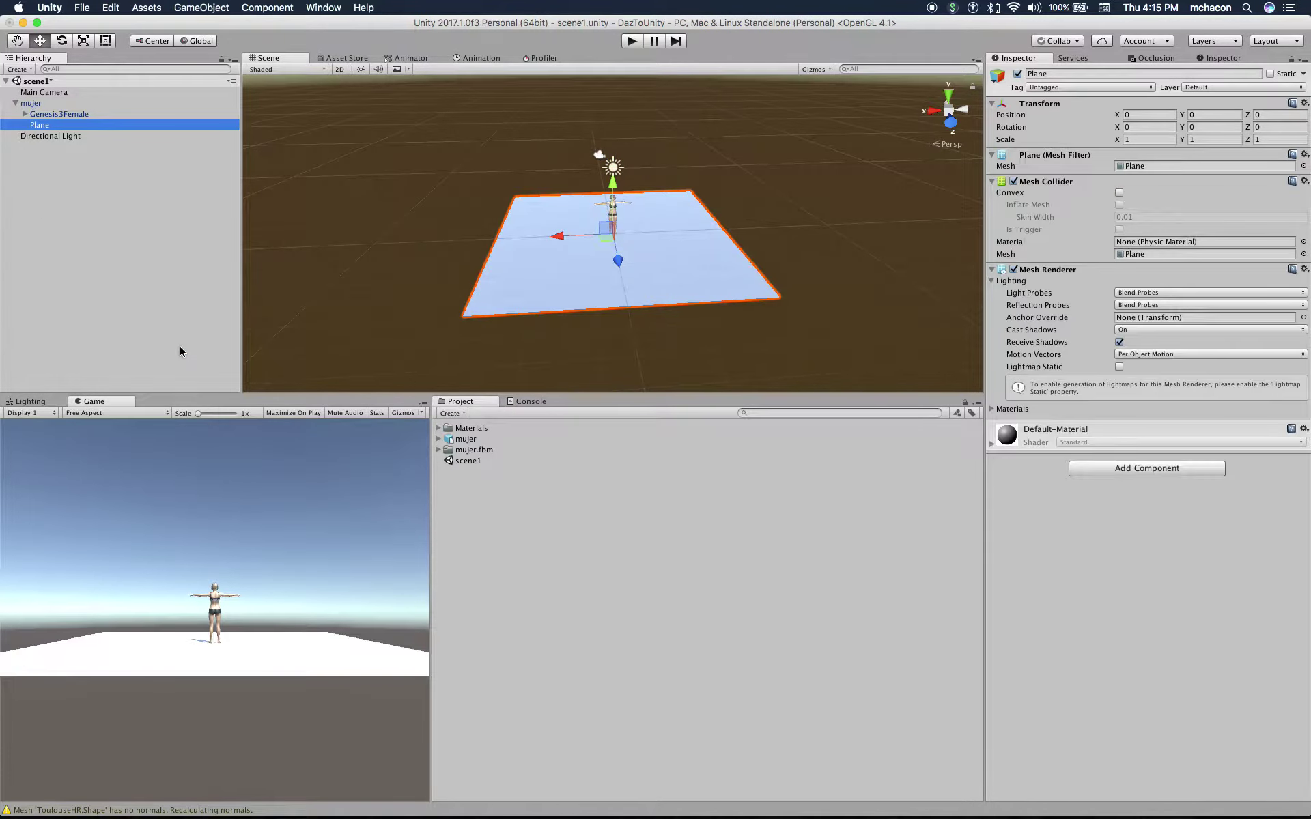
pyautogui.click(35, 126)
pyautogui.moveTo(35, 126); pyautogui.dragTo(28, 177)
pyautogui.click(70, 195)
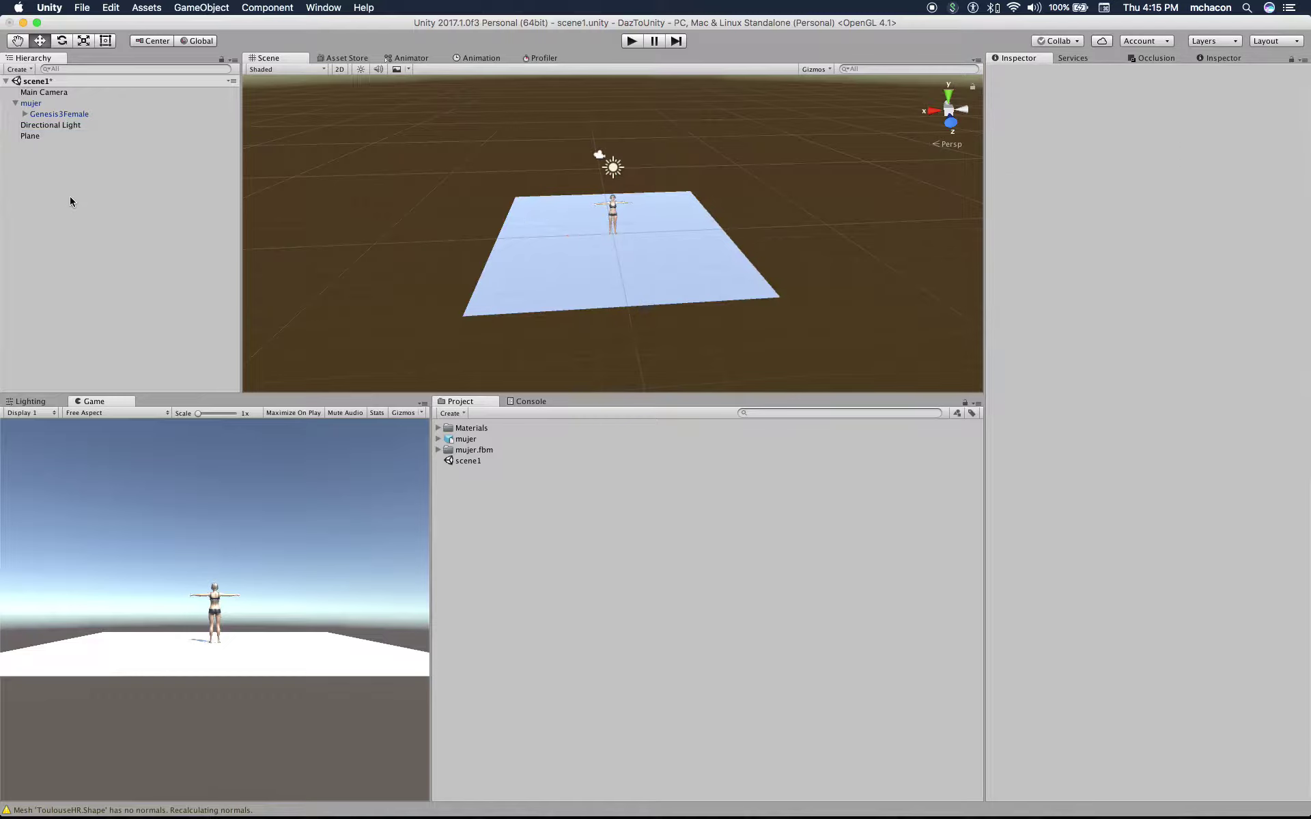
# Preview the scene, then turn off Import Animation for mujer and apply a Humanoid rig
pyautogui.click(632, 42)
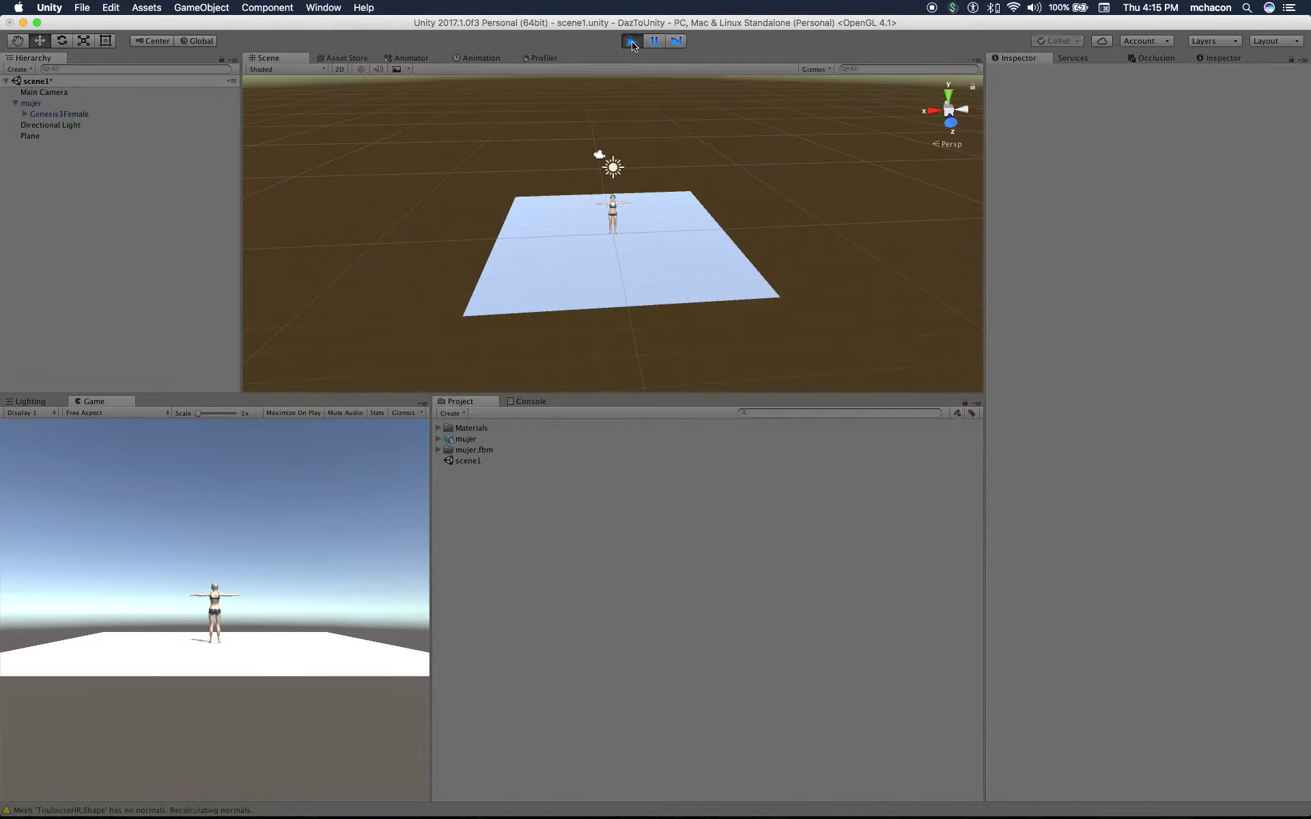
pyautogui.click(633, 42)
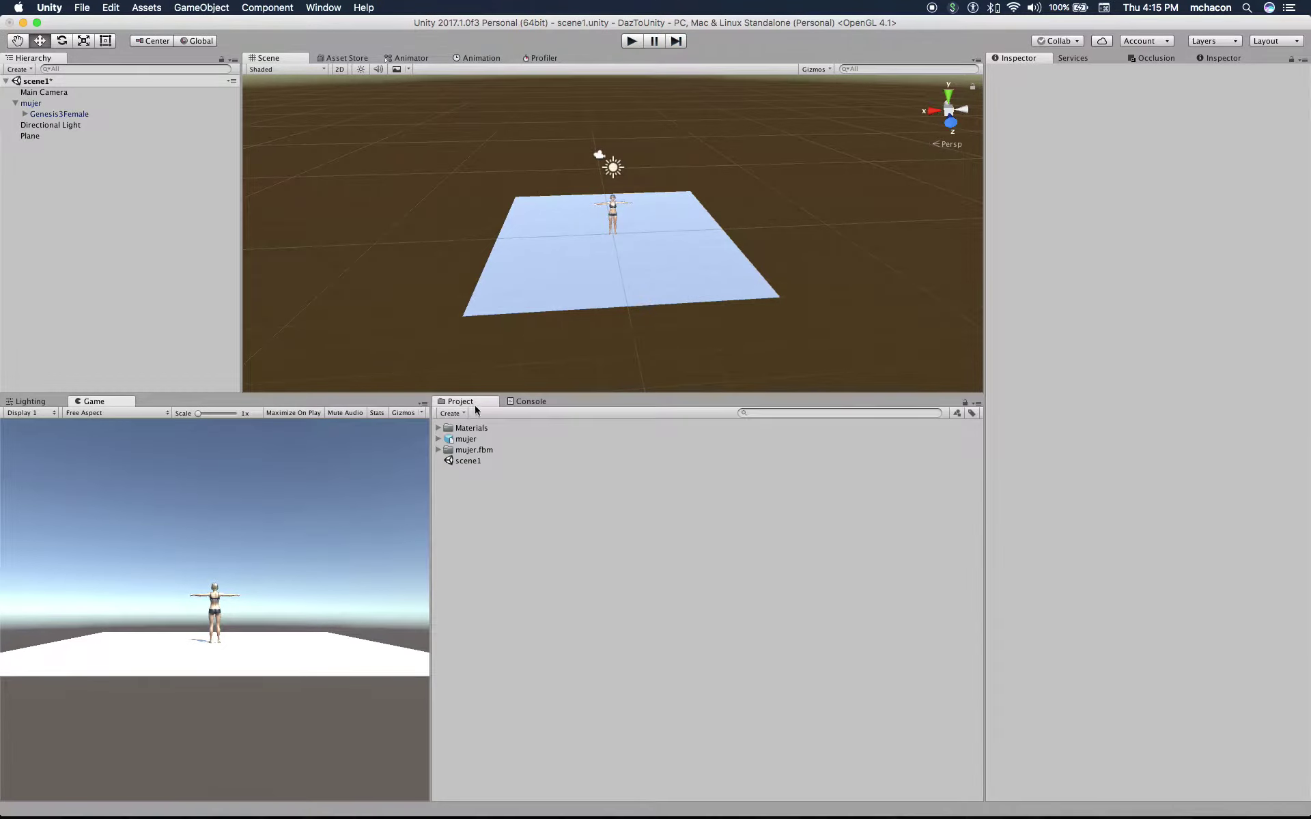
pyautogui.click(464, 441)
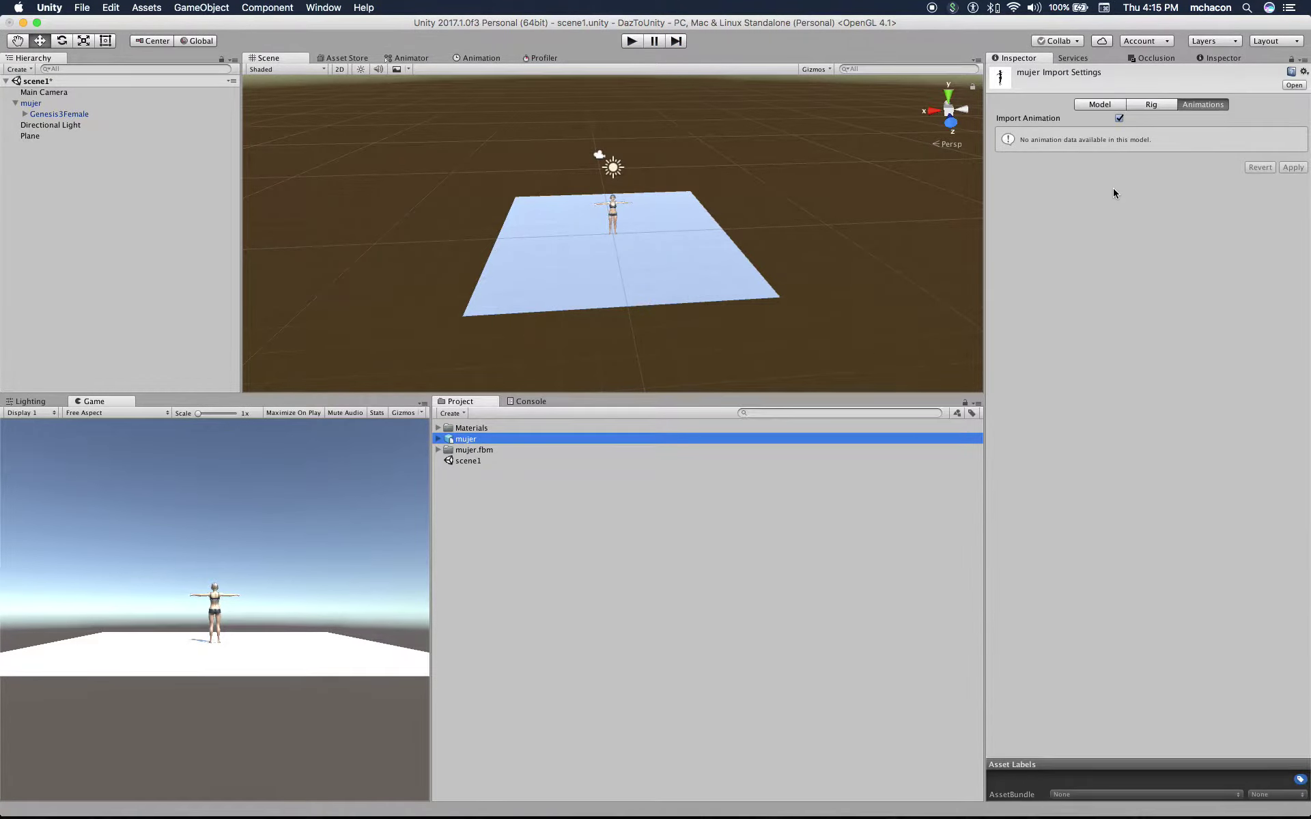
pyautogui.click(1119, 119)
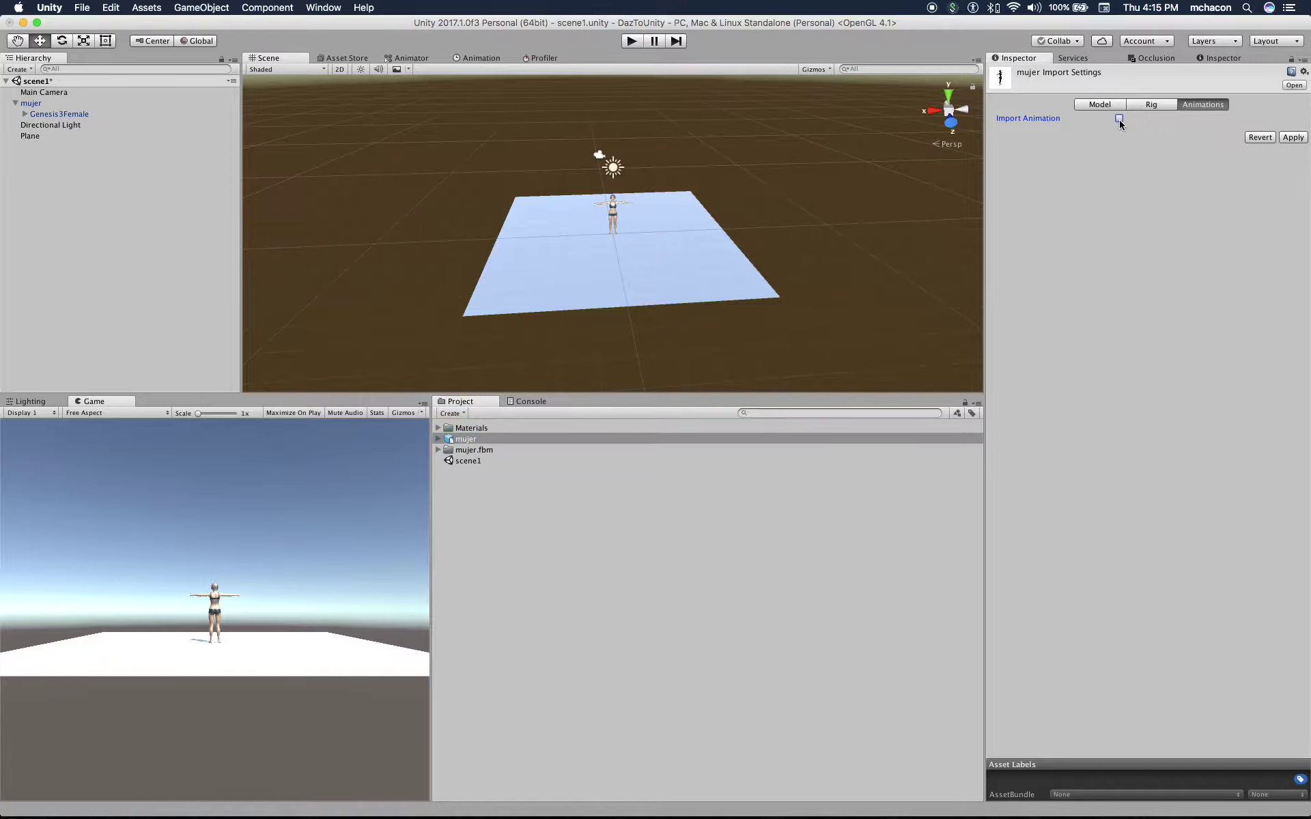
pyautogui.click(1147, 105)
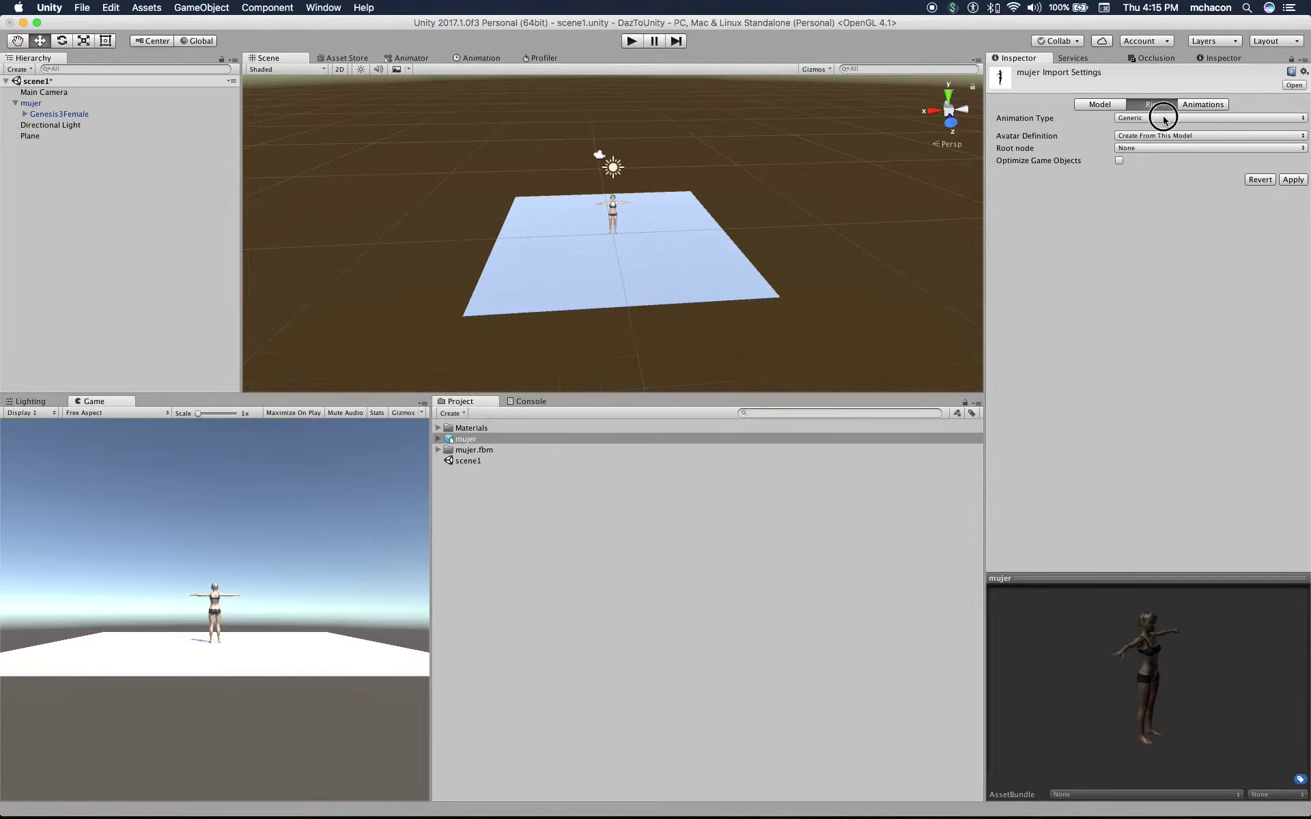
pyautogui.click(1160, 117)
pyautogui.click(1144, 131)
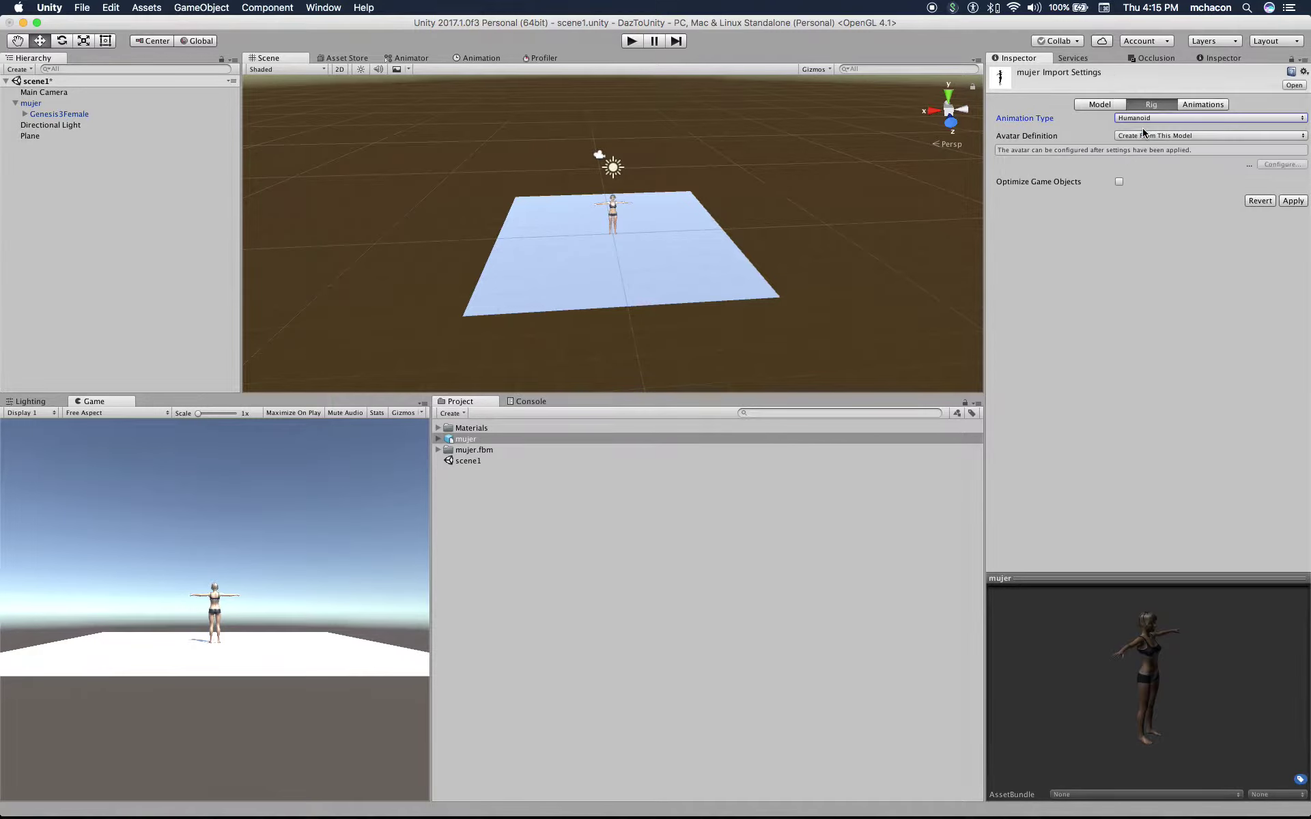
pyautogui.click(1294, 202)
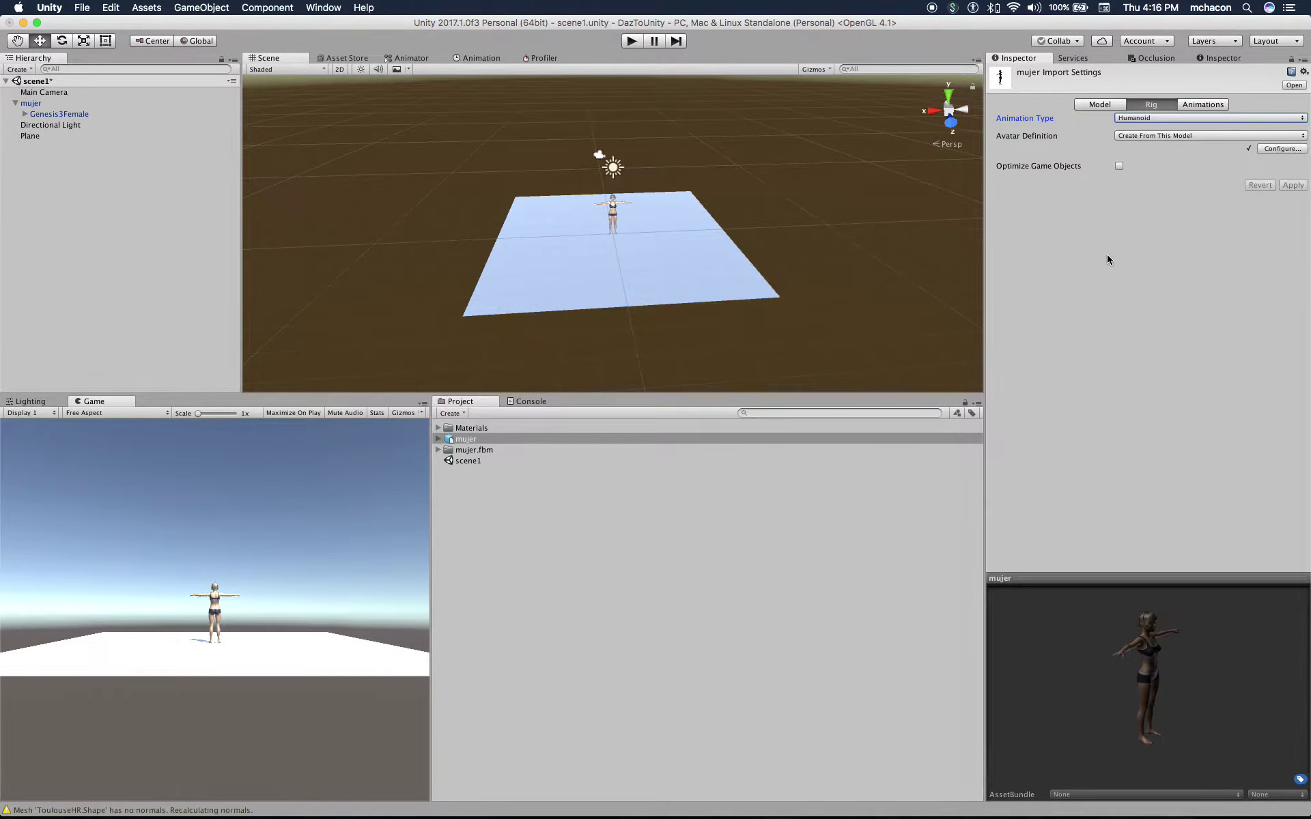
pyautogui.click(1100, 104)
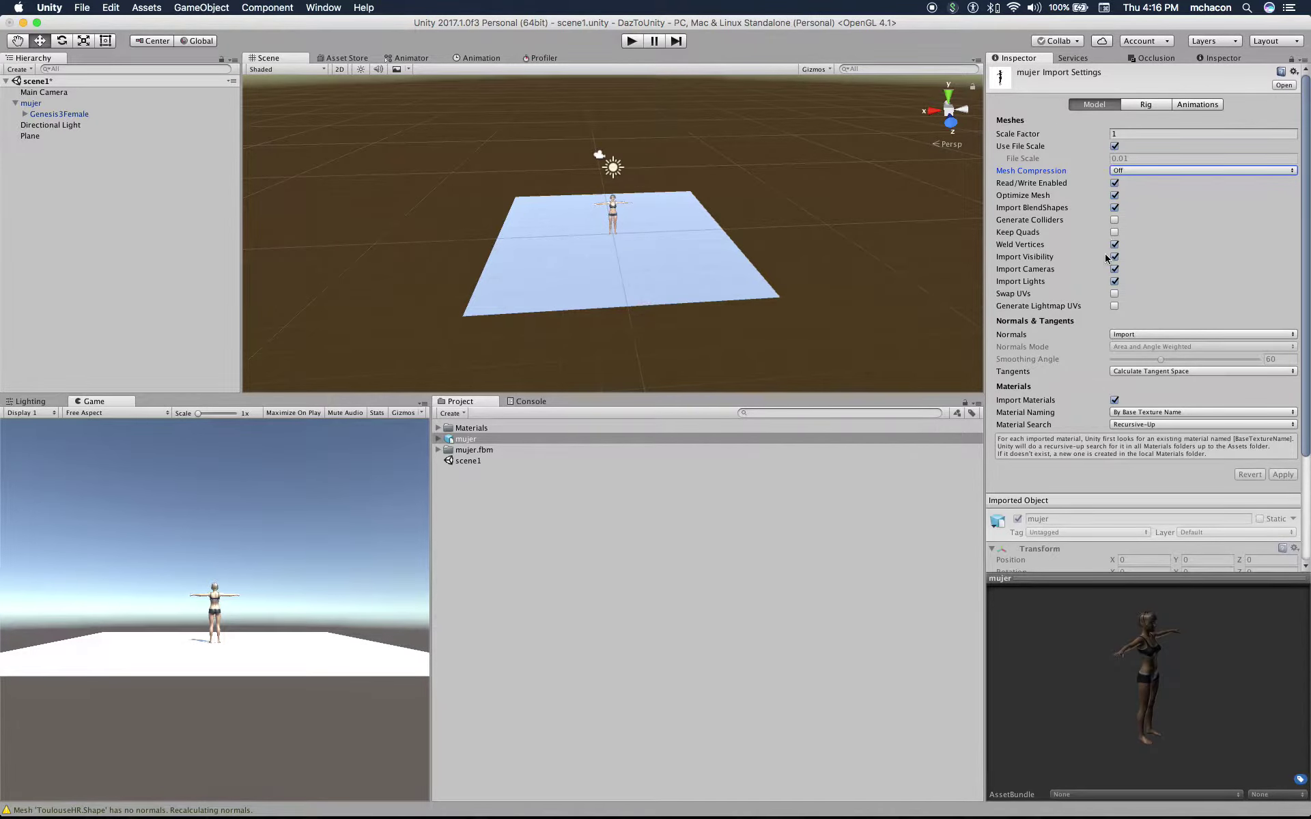
# Uncheck Import Lights and Import Cameras for mujer and apply the change
pyautogui.click(1114, 282)
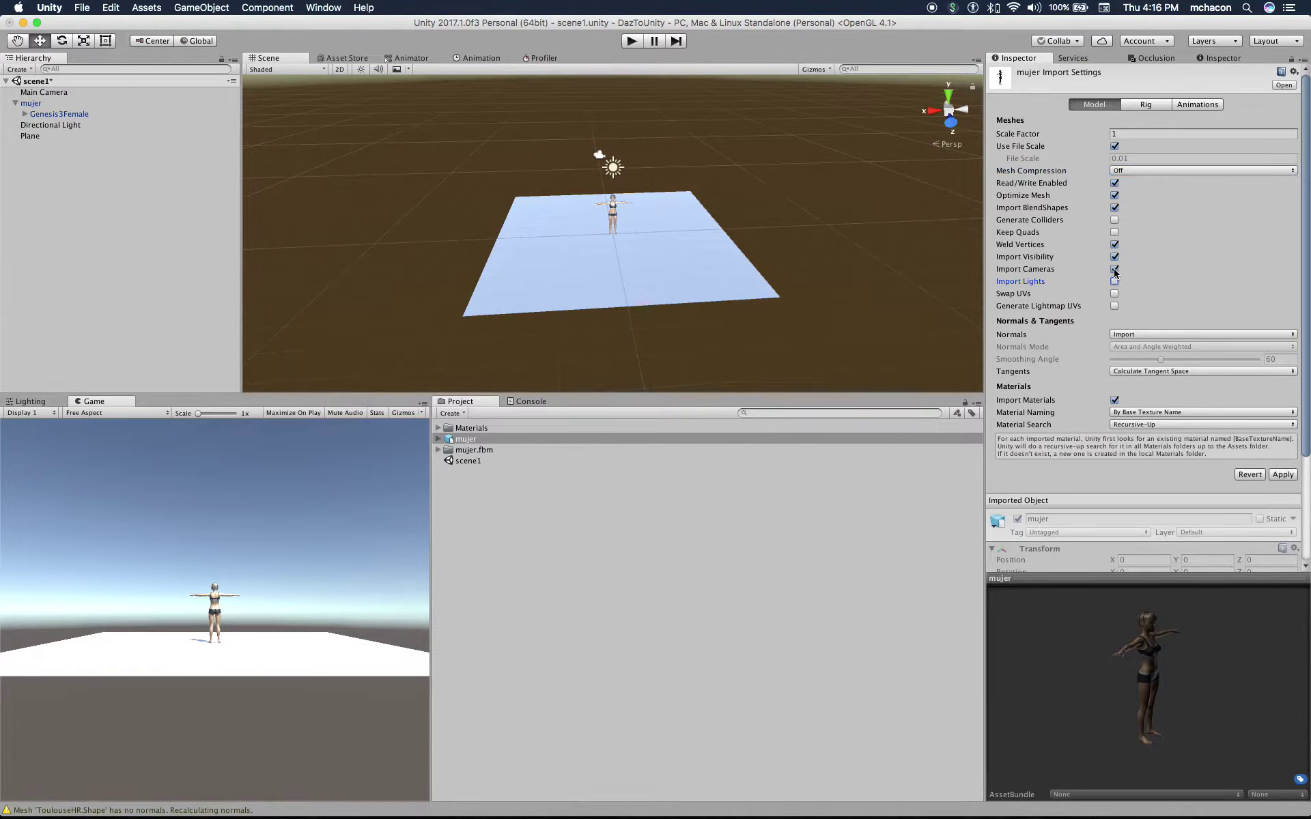
pyautogui.click(1115, 270)
pyautogui.click(1279, 476)
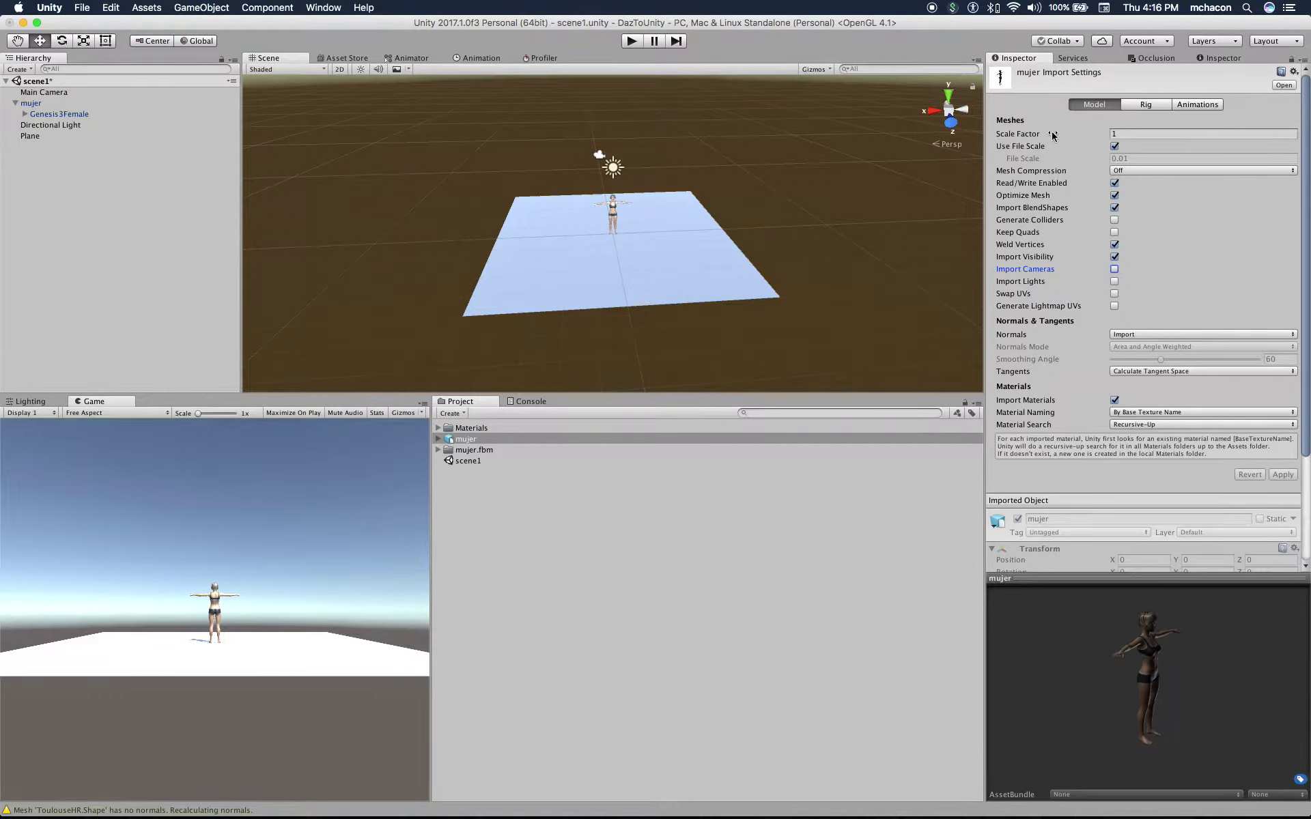
pyautogui.click(1147, 106)
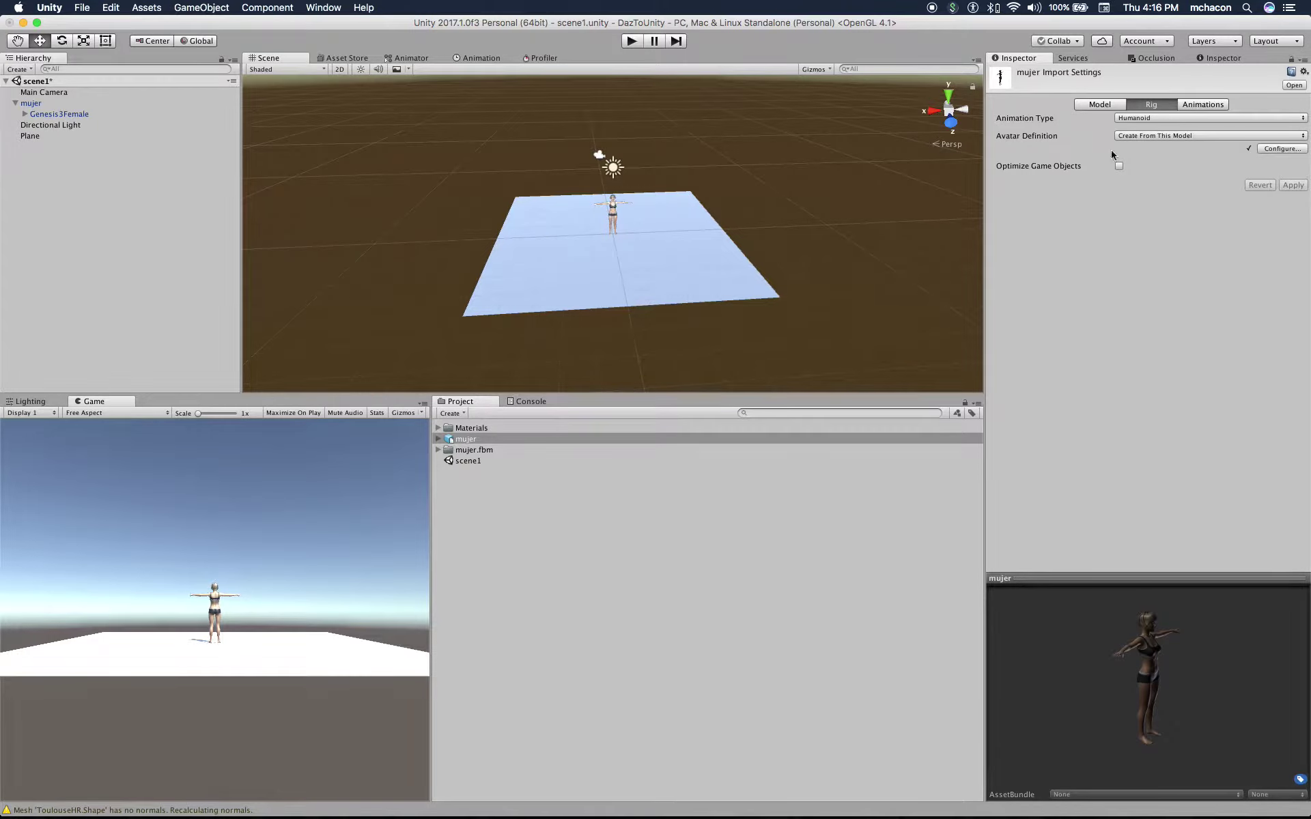
# Create an Animator Controller in the Project panel named mujerController
pyautogui.click(67, 113)
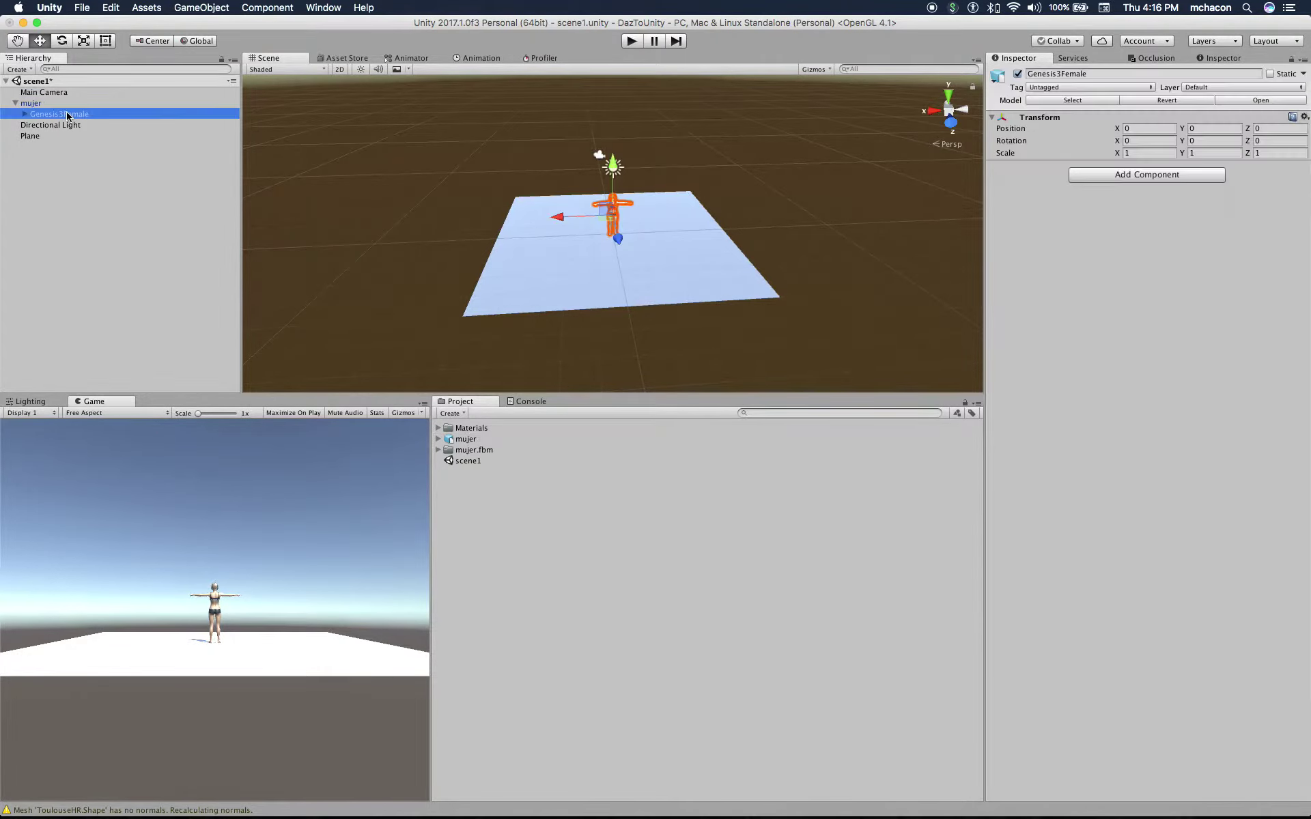
pyautogui.click(28, 103)
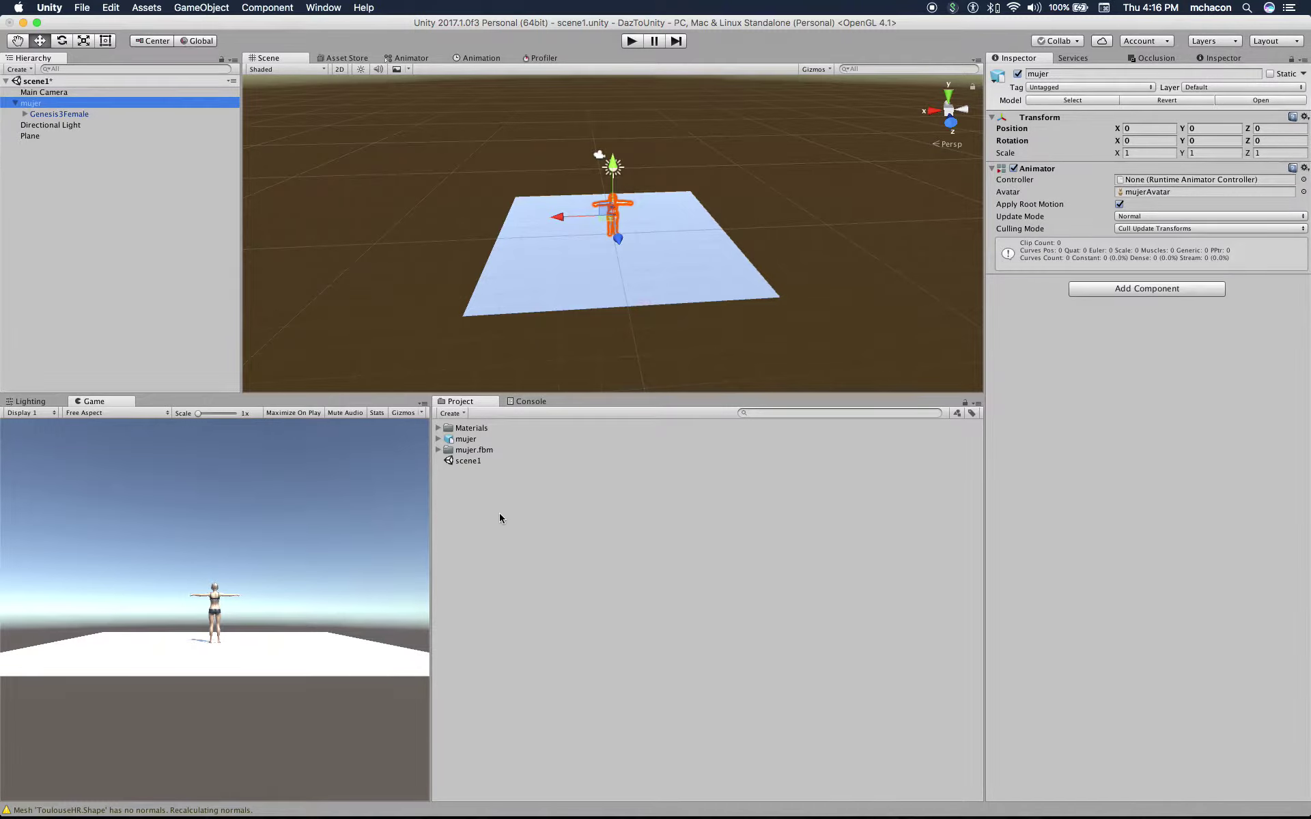
pyautogui.rightClick(462, 492)
pyautogui.moveTo(502, 499)
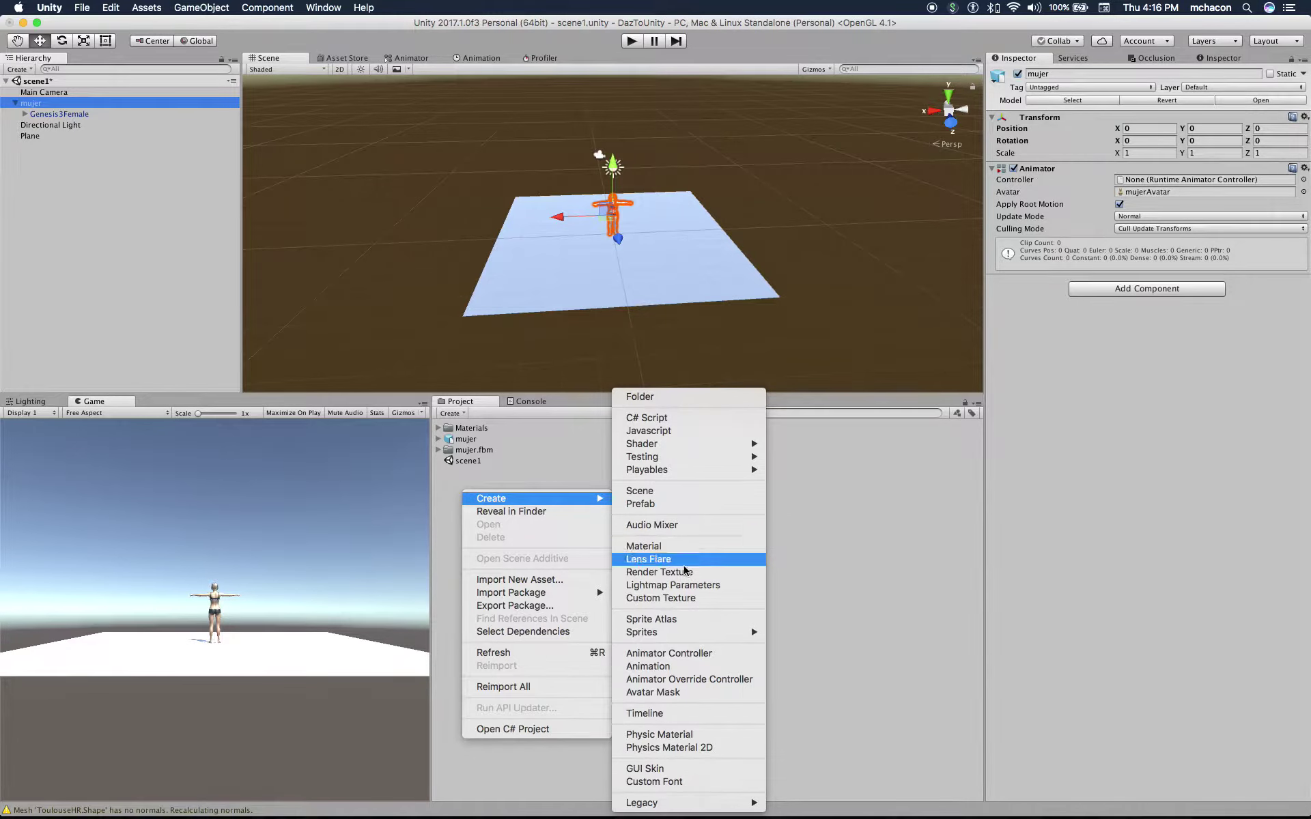
pyautogui.click(670, 652)
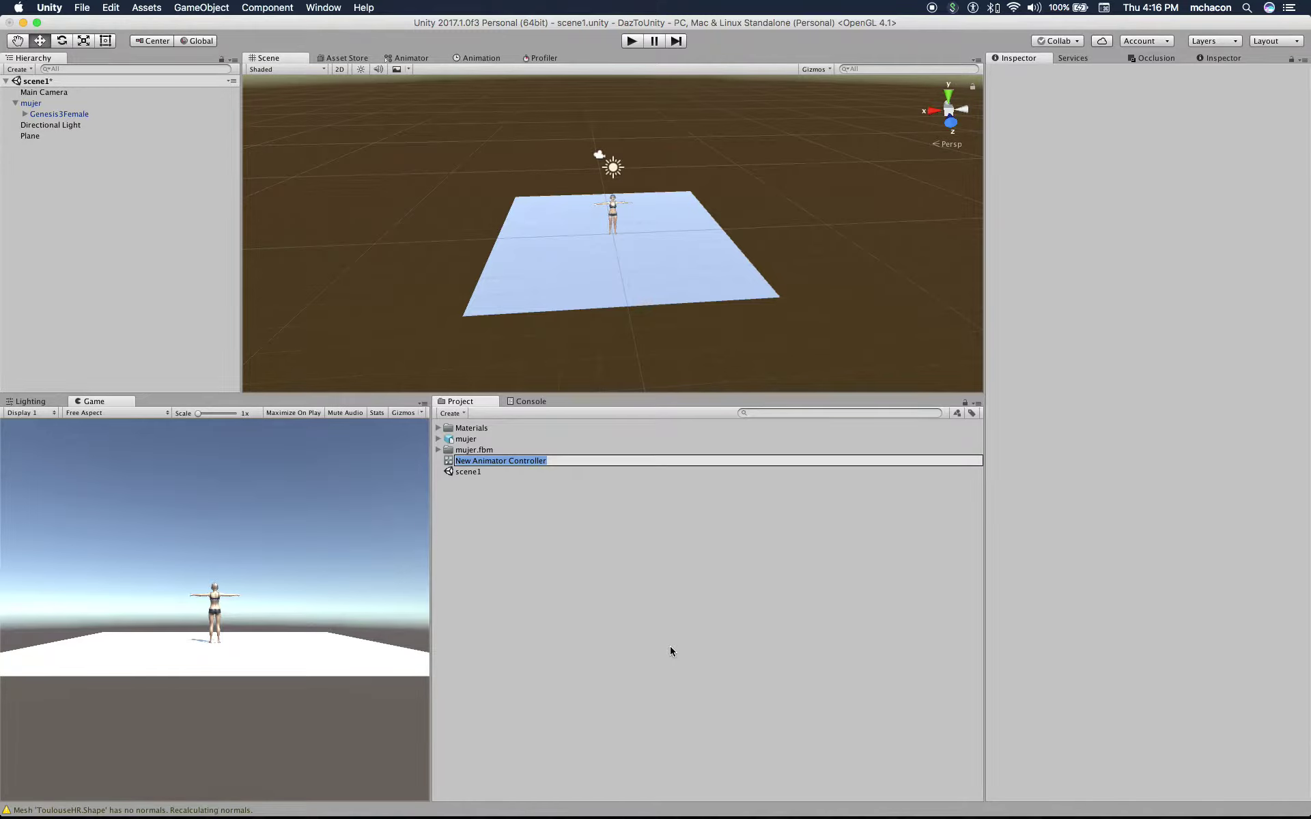
pyautogui.write('mujerContro')
pyautogui.write('lle')
pyautogui.press('Return')
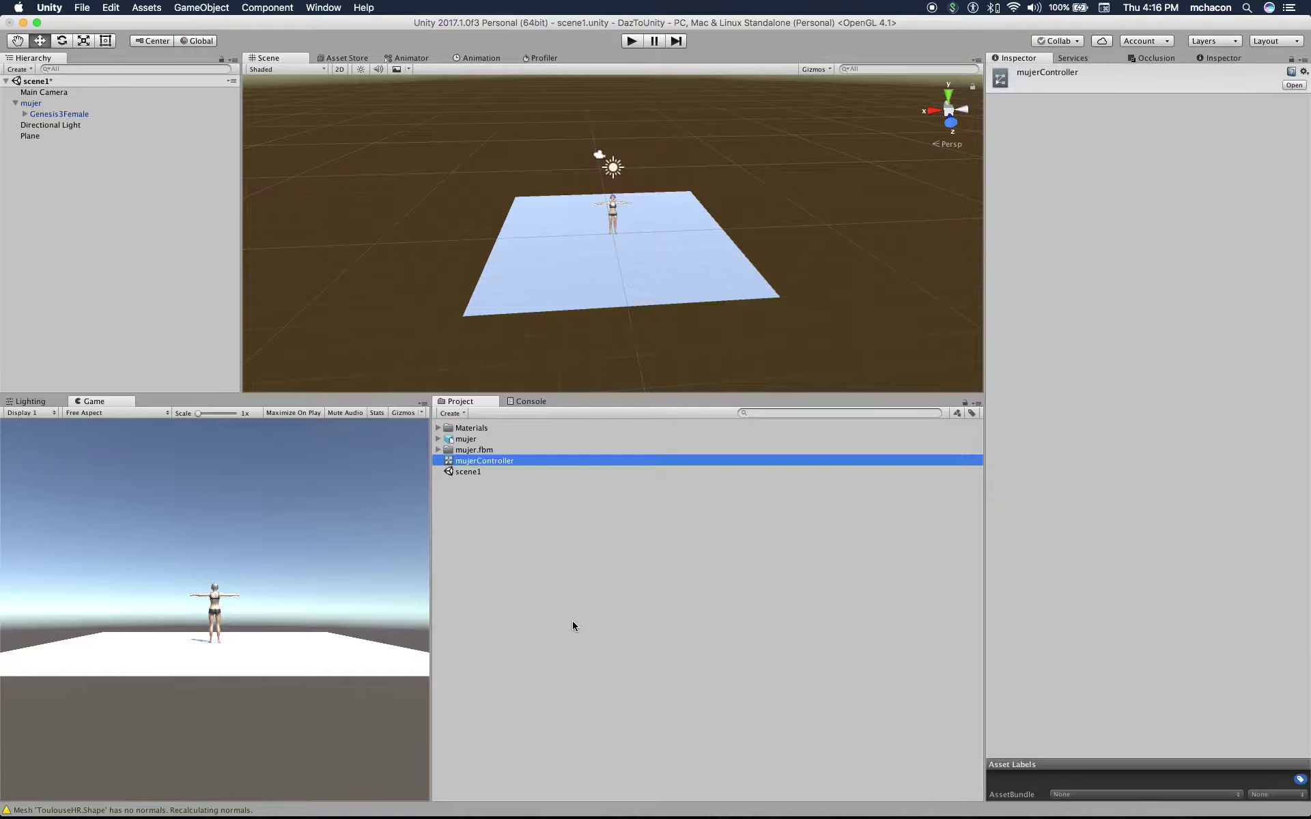
# Import only the ThirdPersonCharacter animation clips from the Characters standard package
pyautogui.rightClick(479, 533)
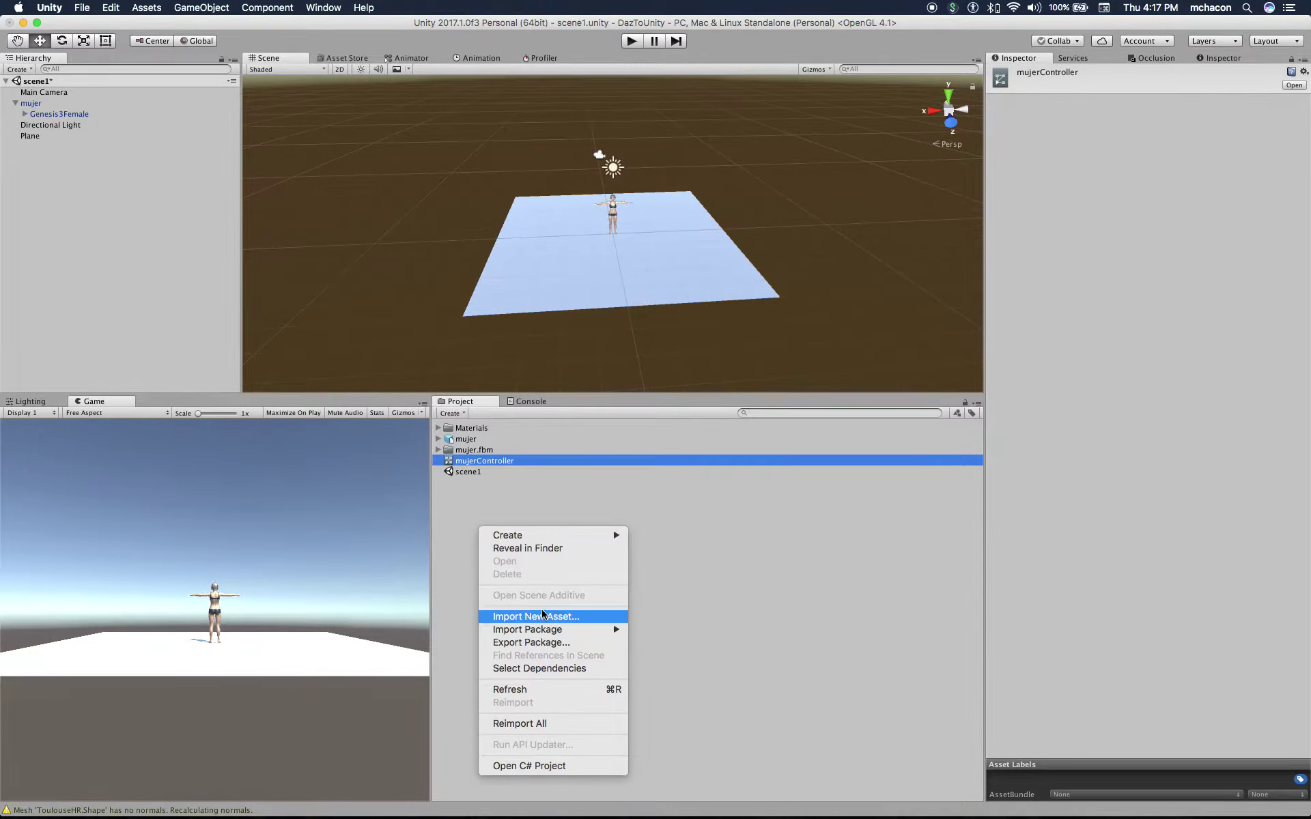
pyautogui.moveTo(544, 631)
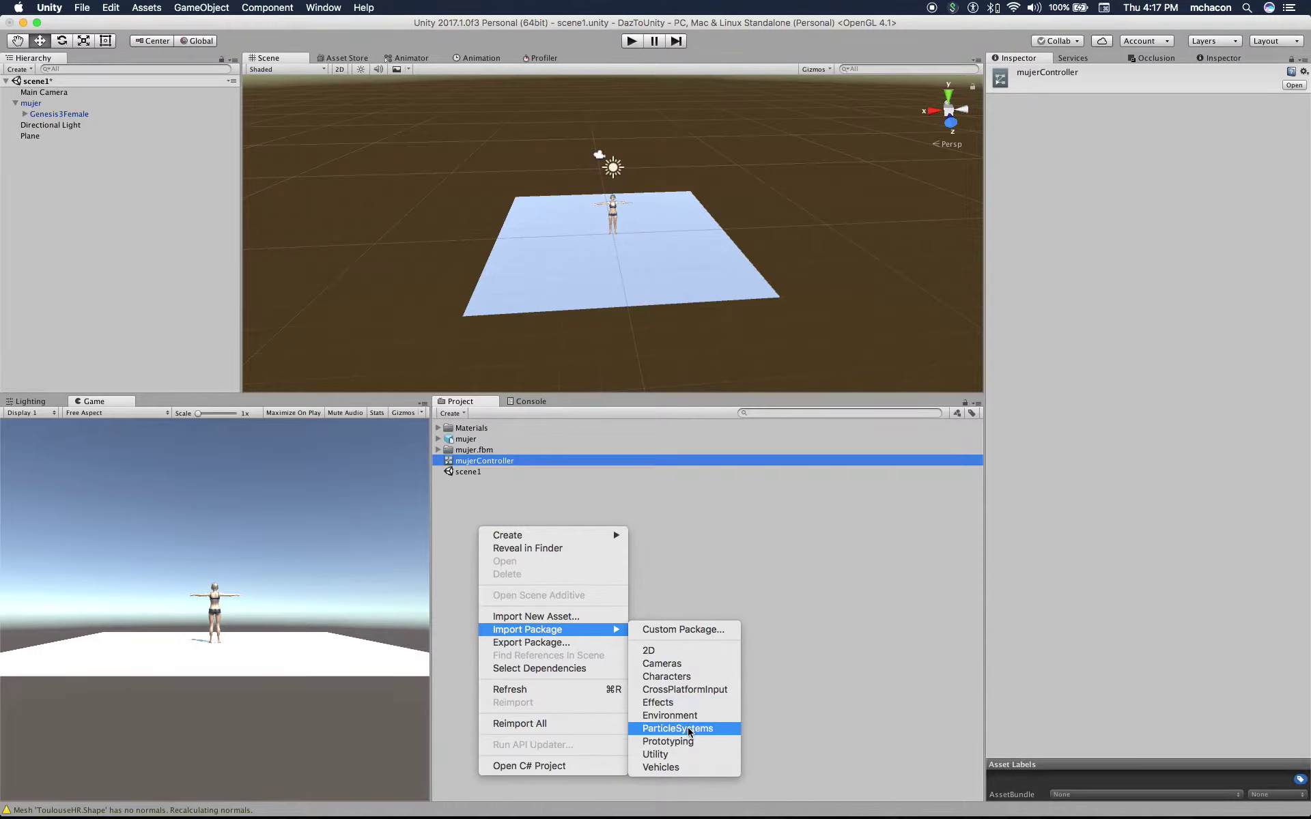
pyautogui.click(683, 676)
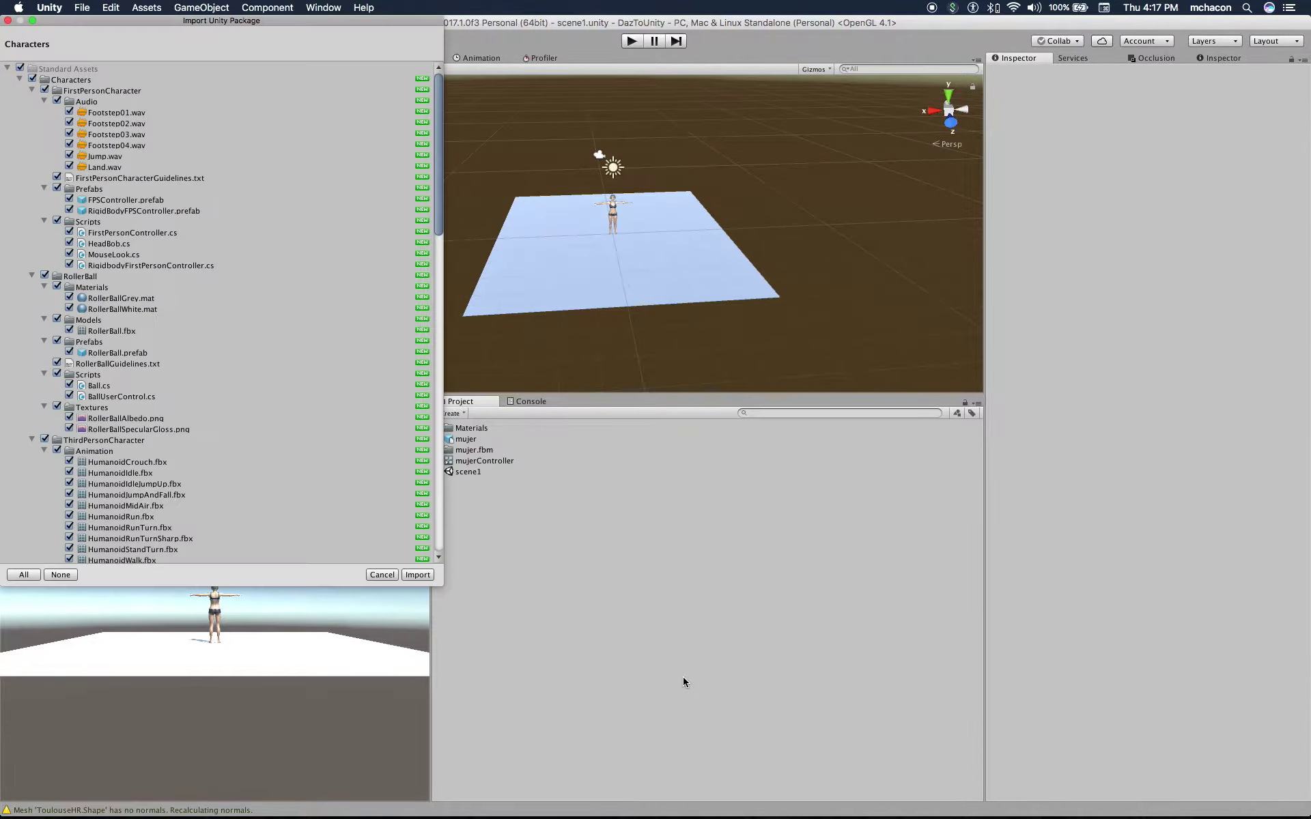
pyautogui.click(20, 68)
pyautogui.click(19, 79)
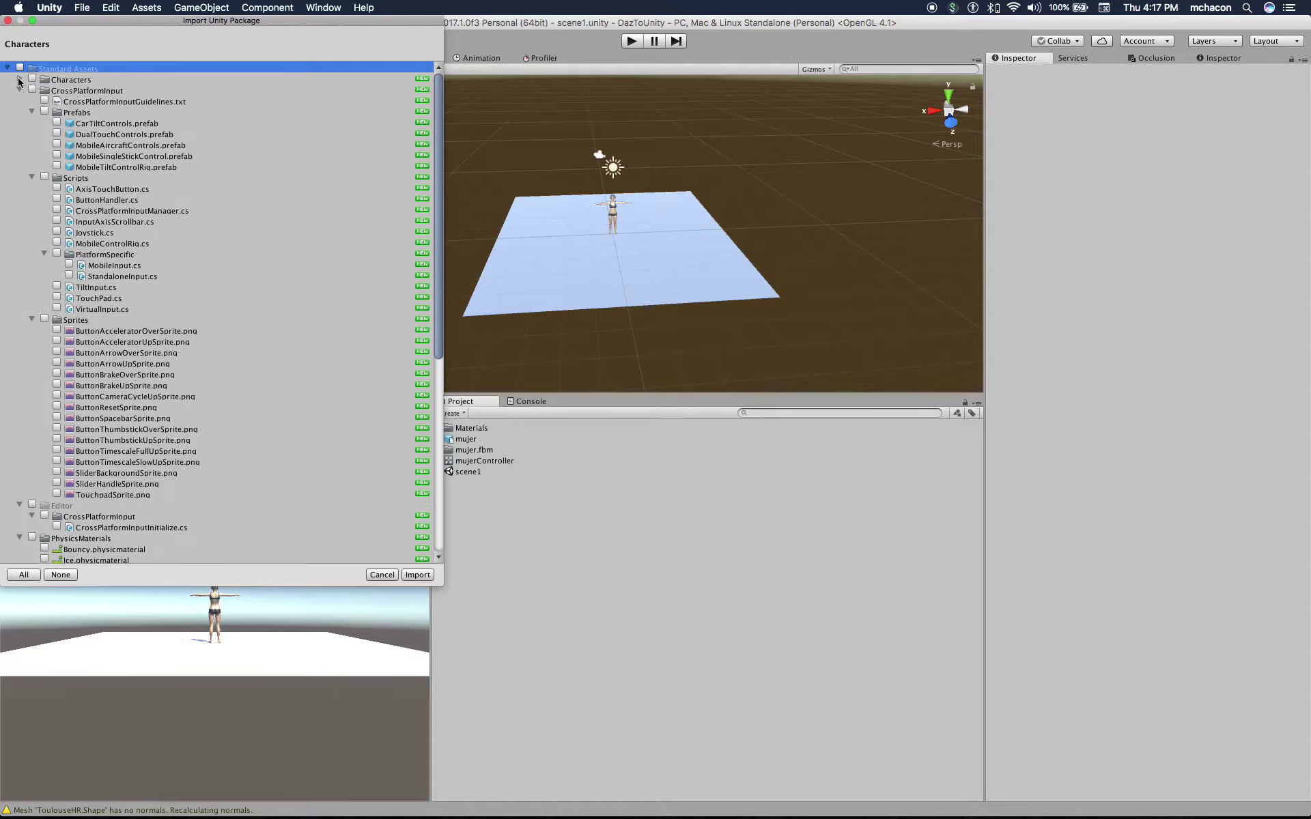
pyautogui.click(19, 91)
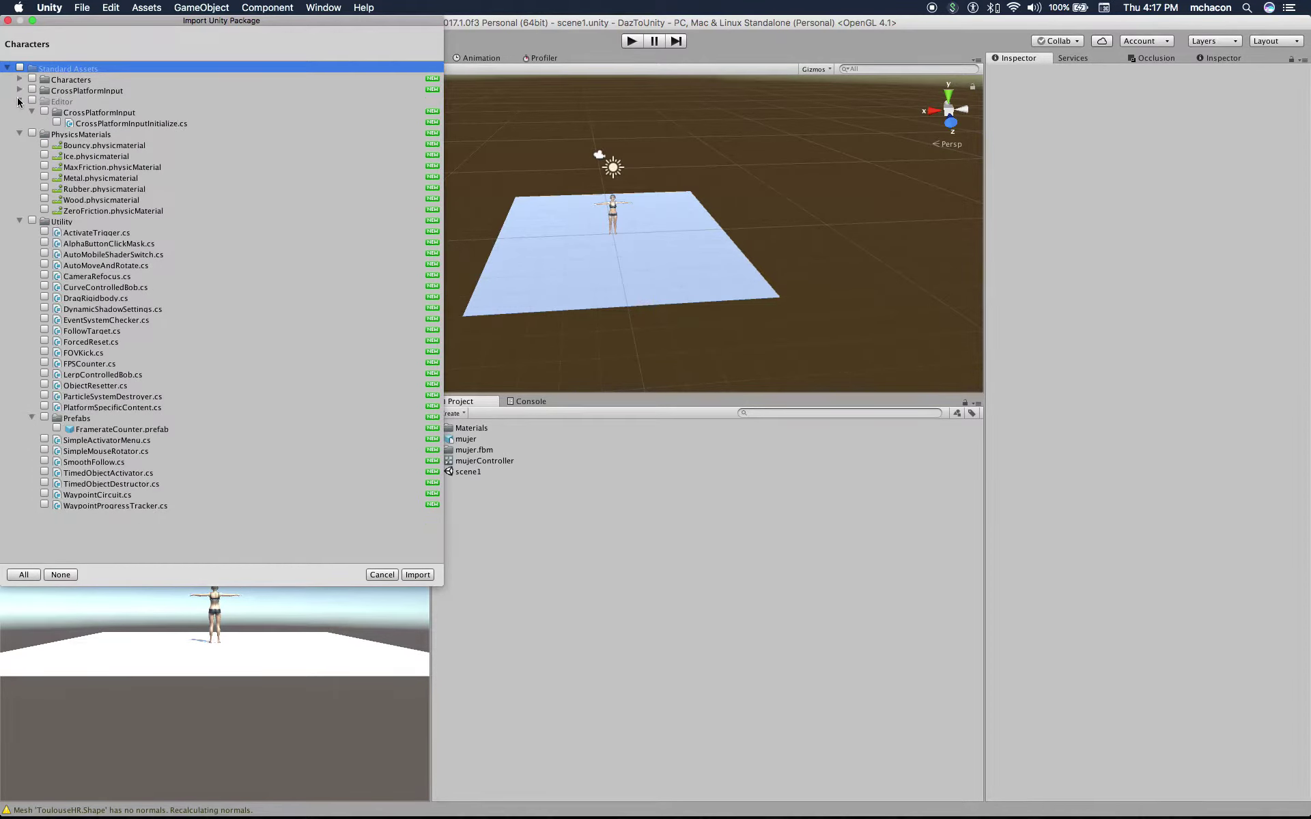
pyautogui.click(20, 101)
pyautogui.click(19, 79)
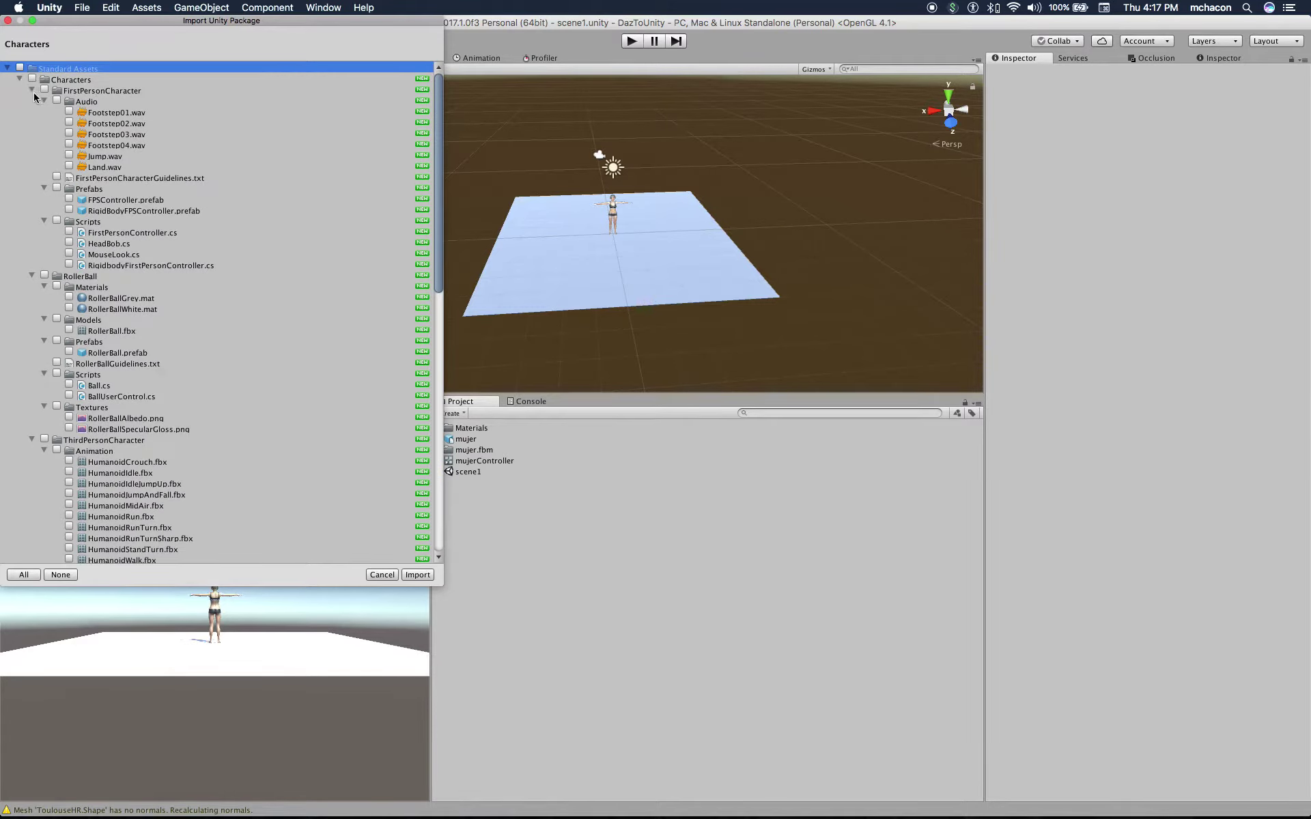
pyautogui.click(32, 90)
pyautogui.click(32, 101)
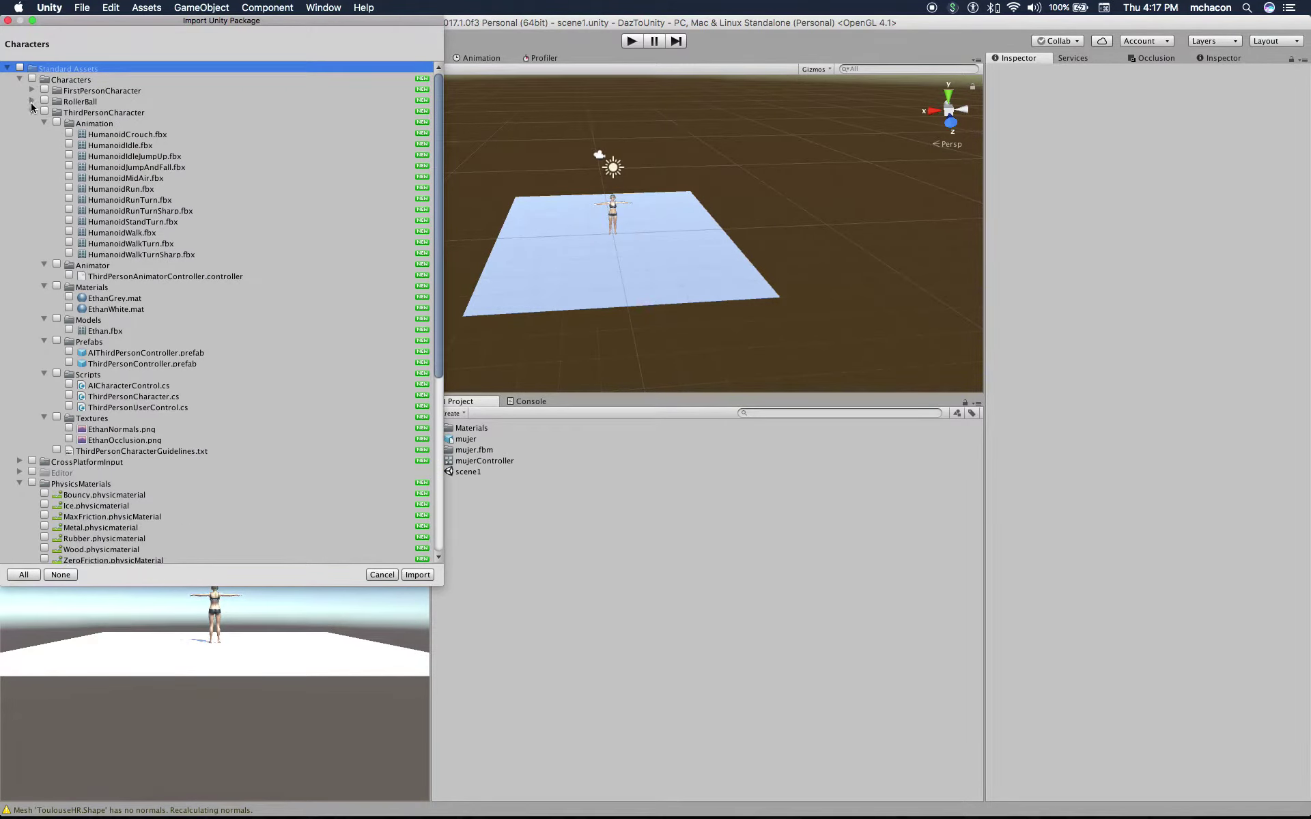
pyautogui.click(56, 122)
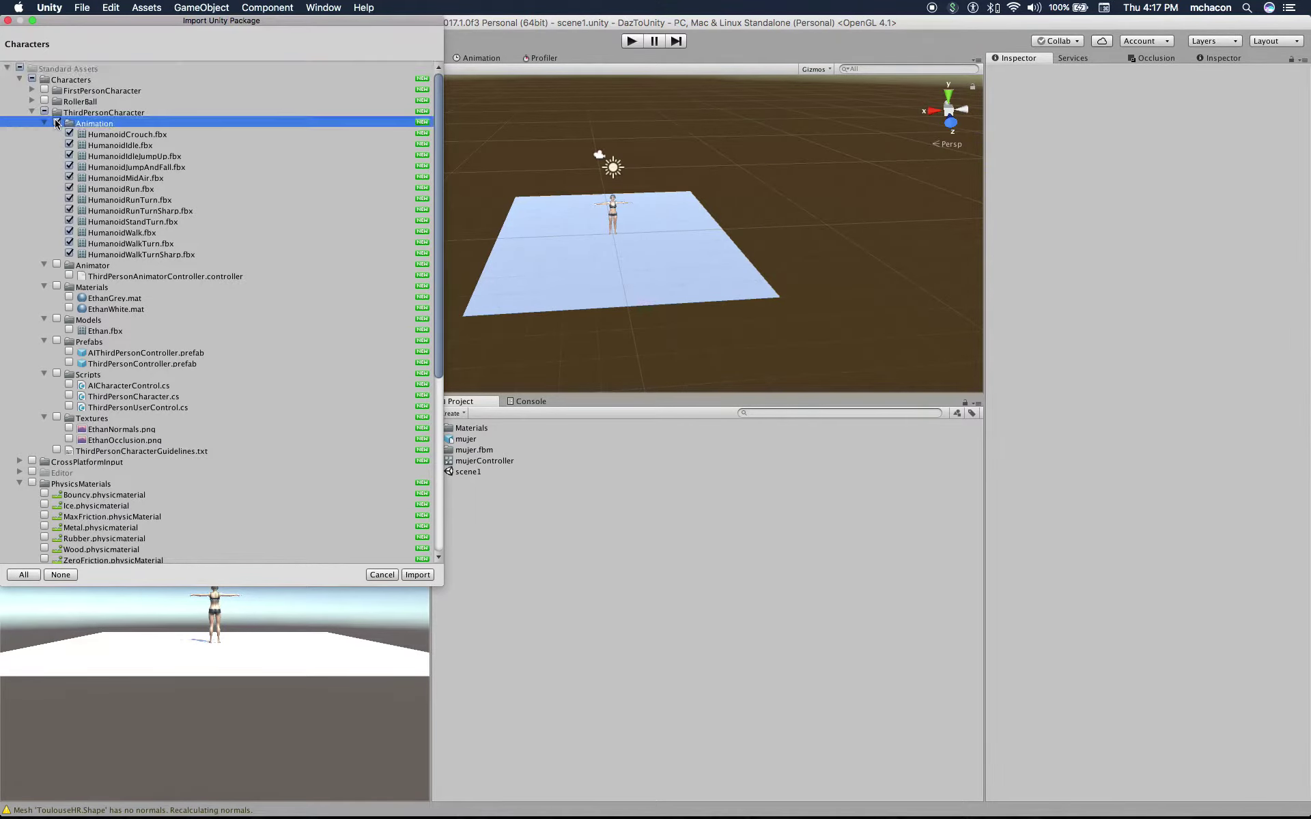
pyautogui.click(418, 575)
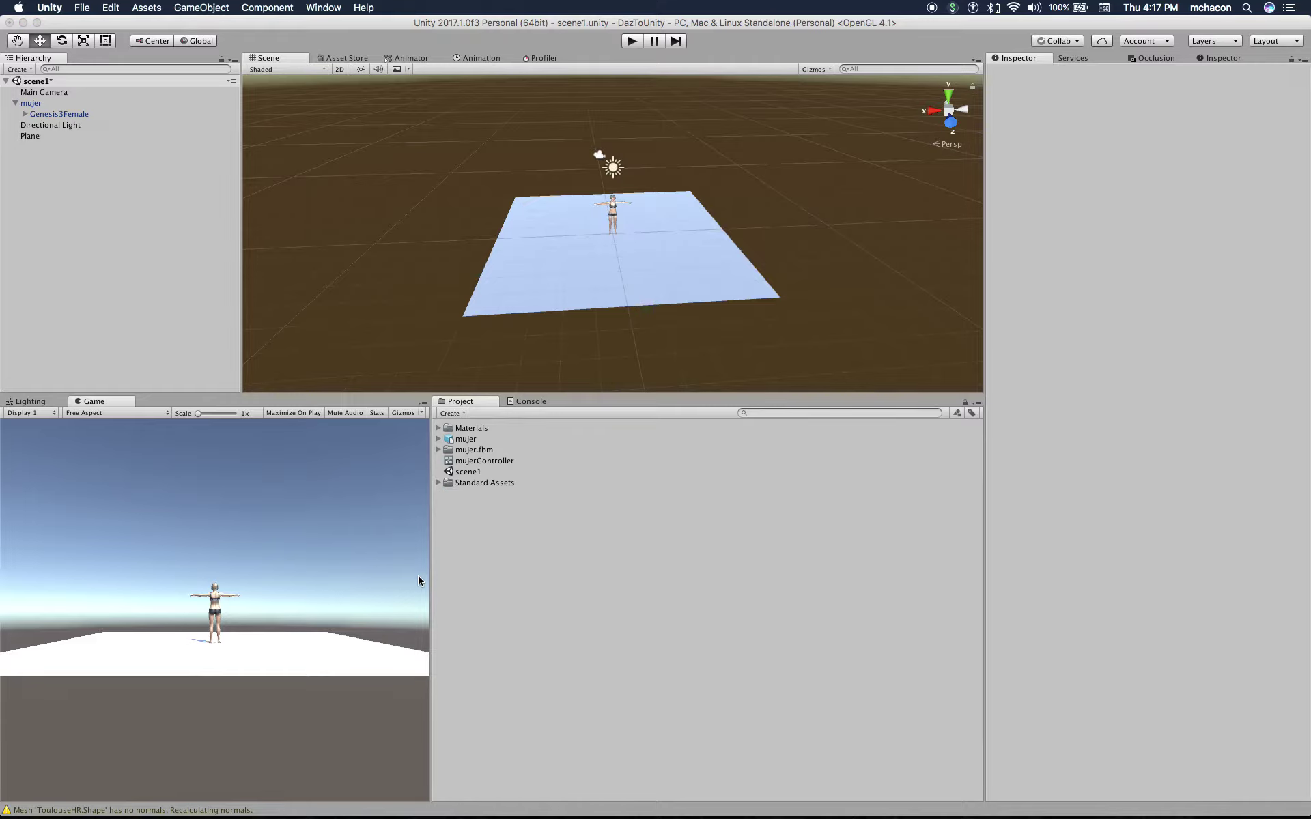
# Open mujerController's Animator graph and add an empty state to the base layer
pyautogui.click(476, 462)
pyautogui.doubleClick(476, 462)
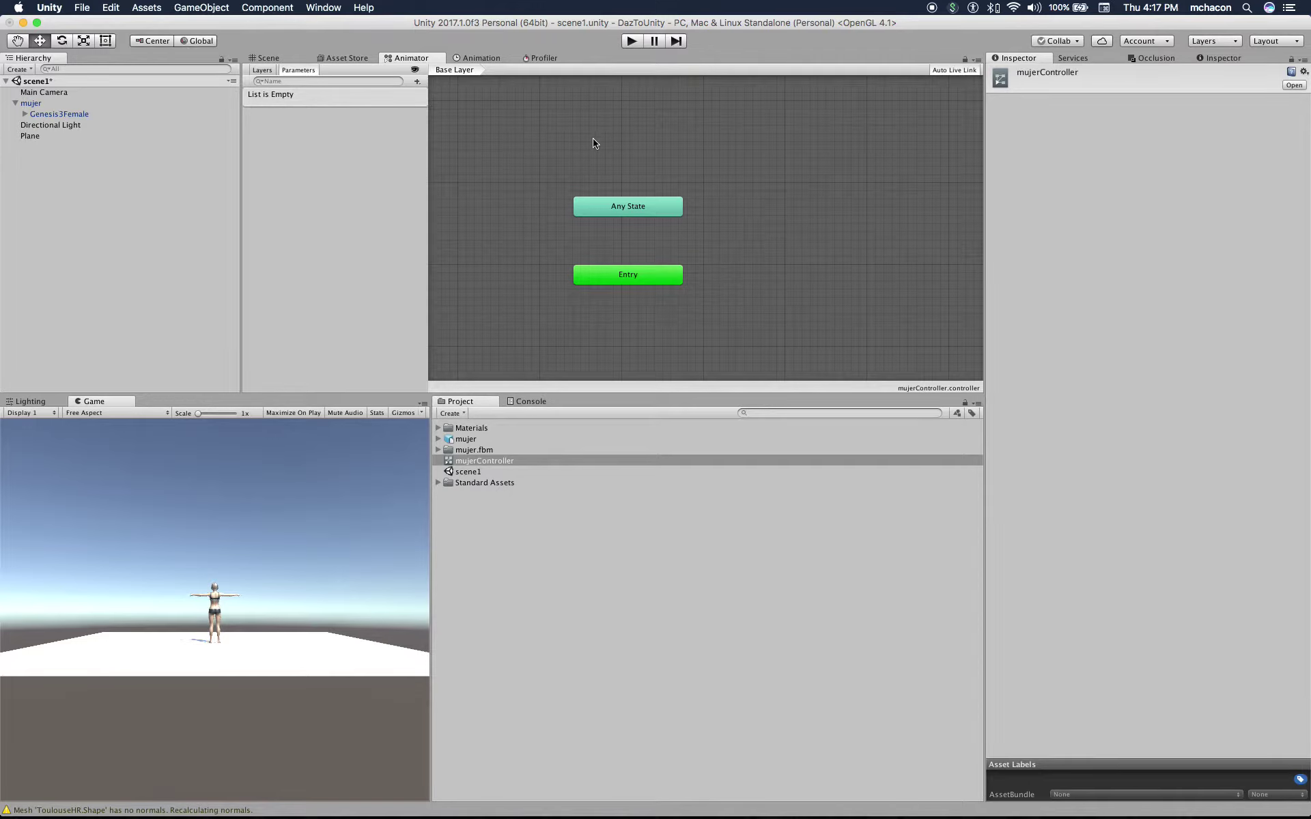
pyautogui.press('a')
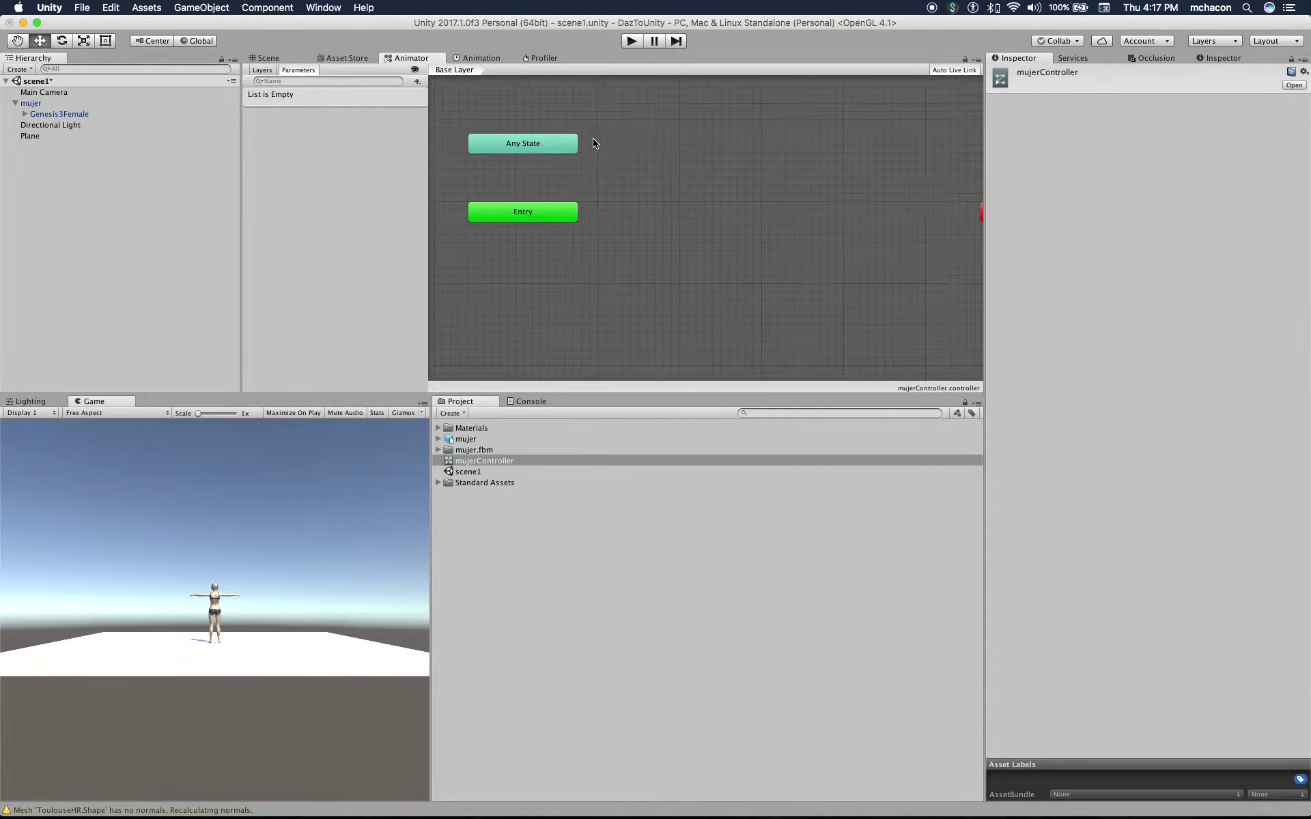
pyautogui.rightClick(654, 184)
pyautogui.moveTo(687, 192)
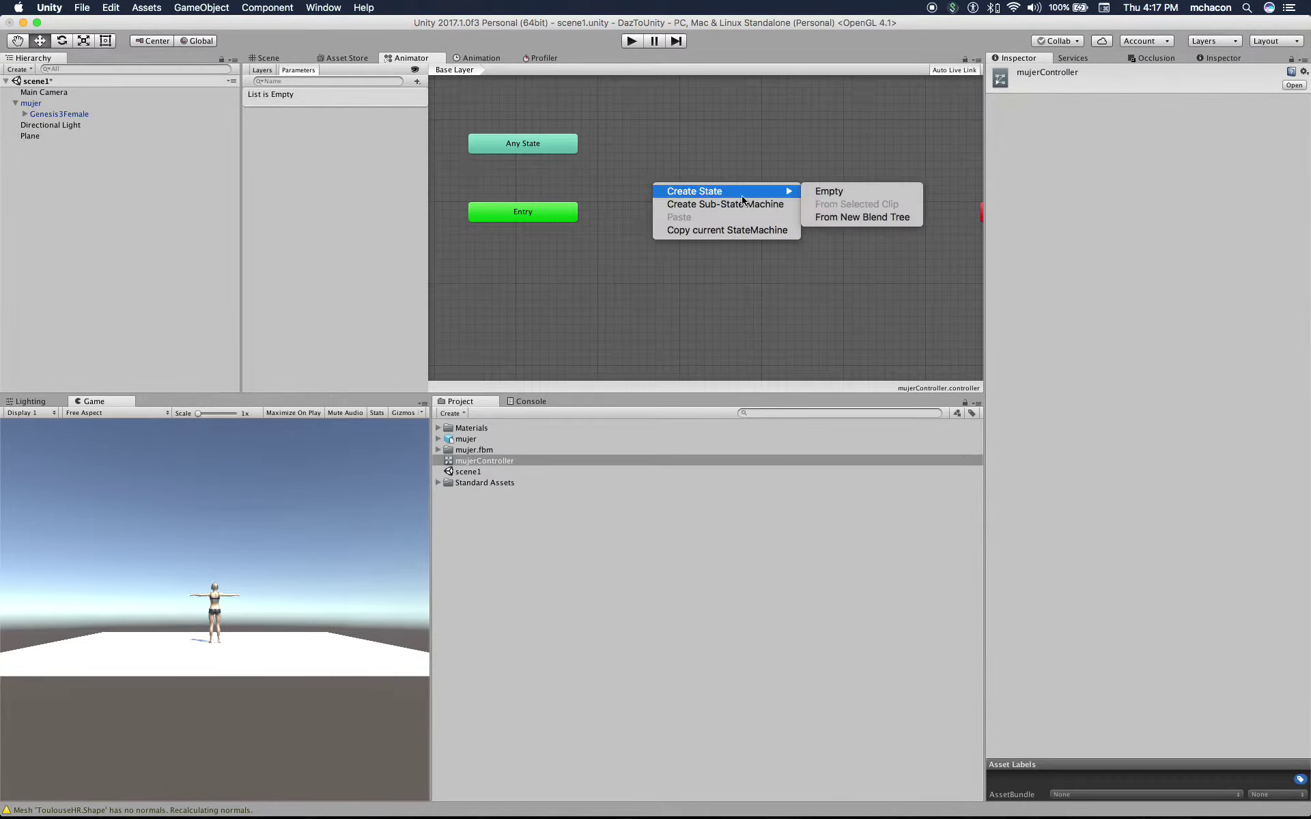
pyautogui.click(851, 192)
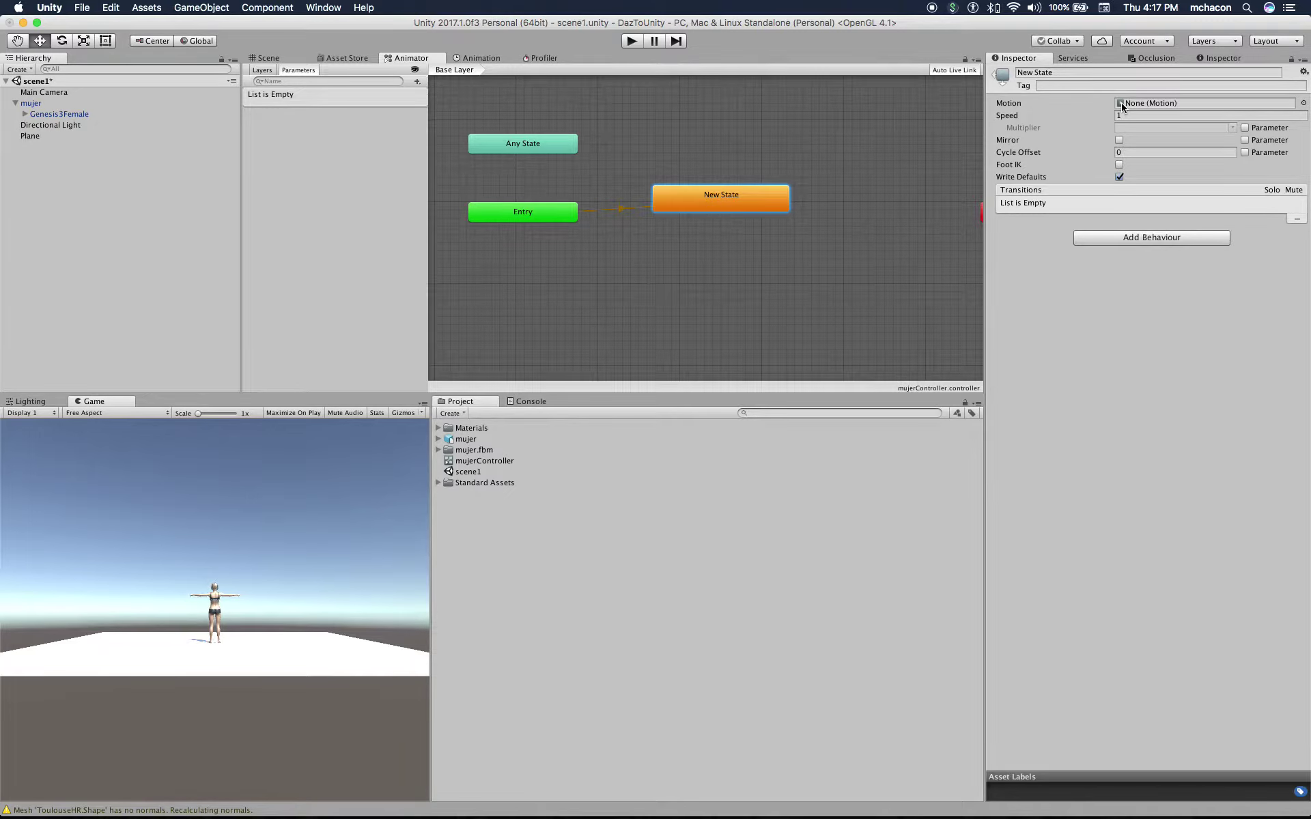
# Assign the HumanoidWalk clip as the new state's Motion
pyautogui.click(1303, 103)
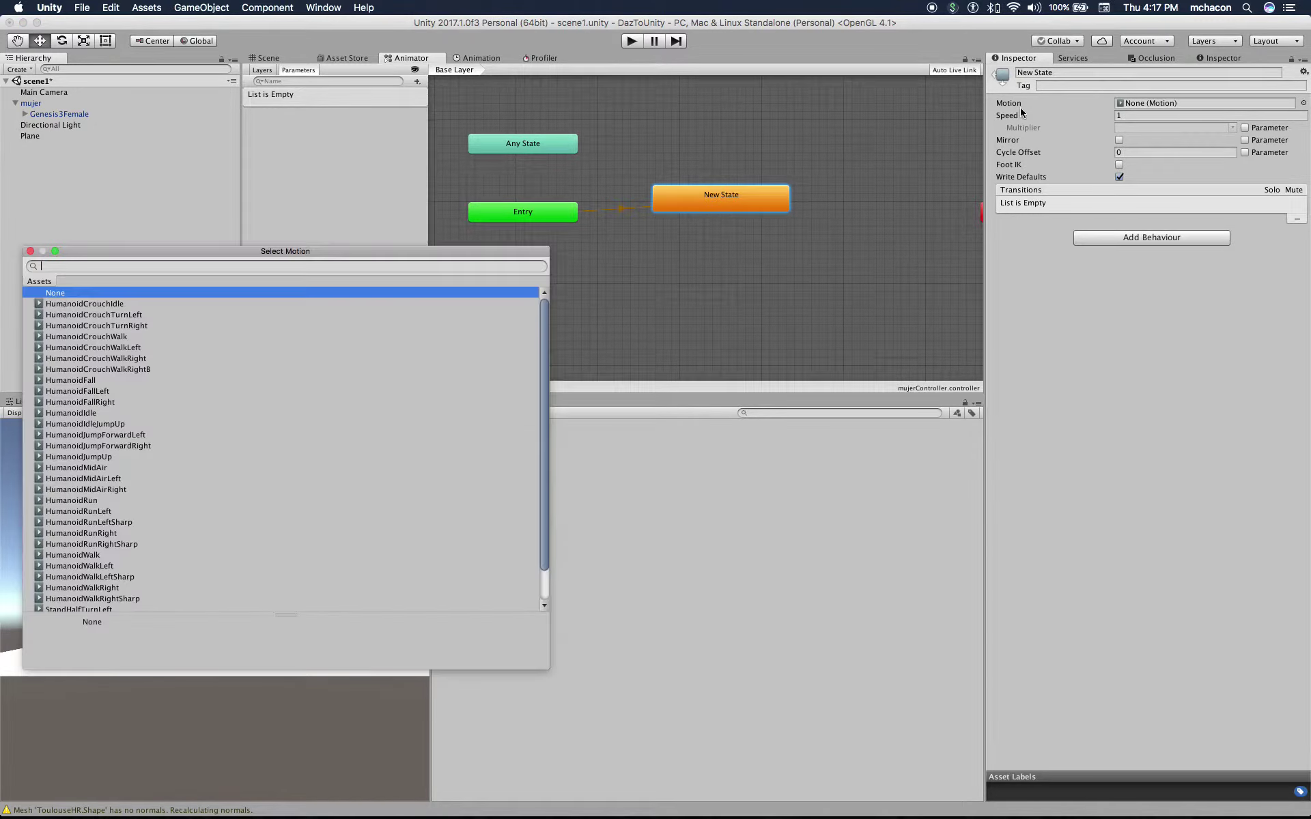
pyautogui.scroll(-1, 188, 485)
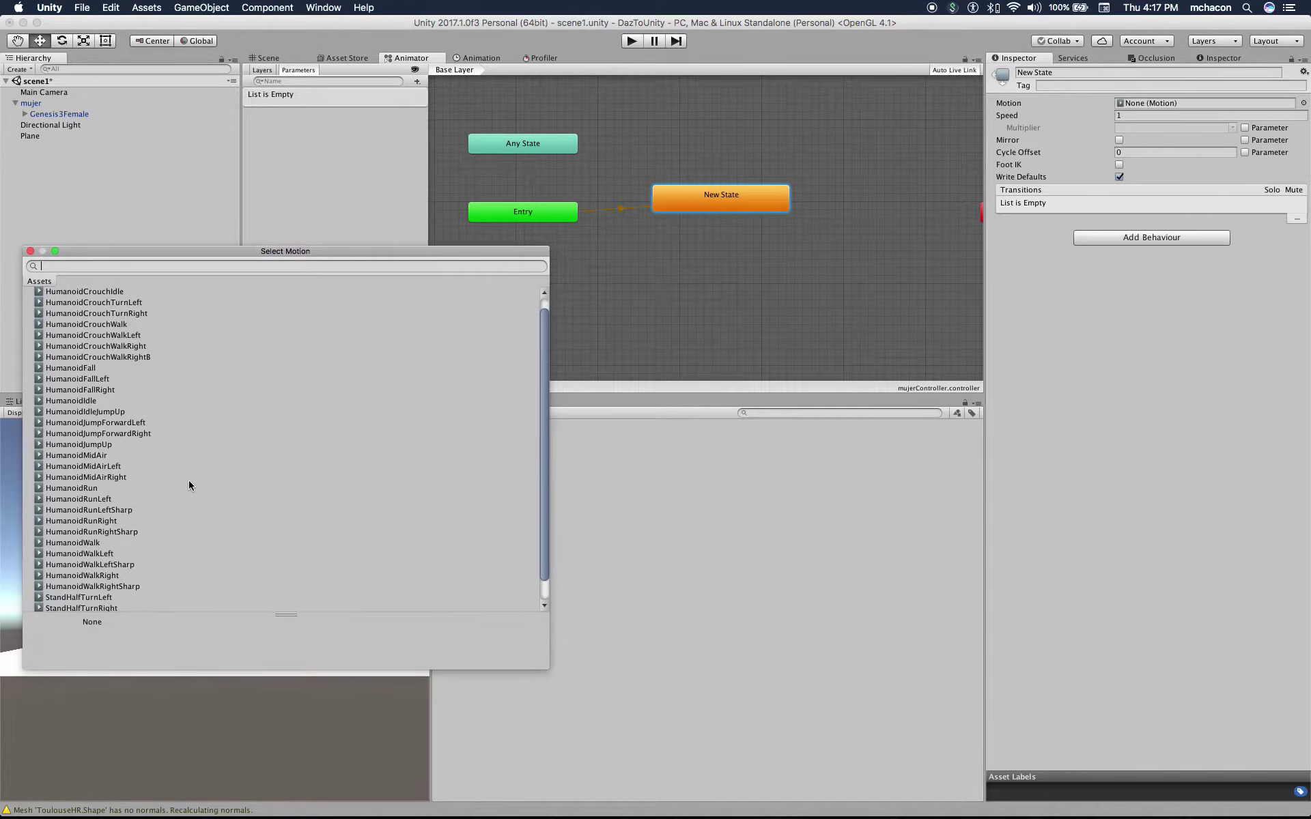
pyautogui.click(87, 542)
pyautogui.doubleClick(88, 543)
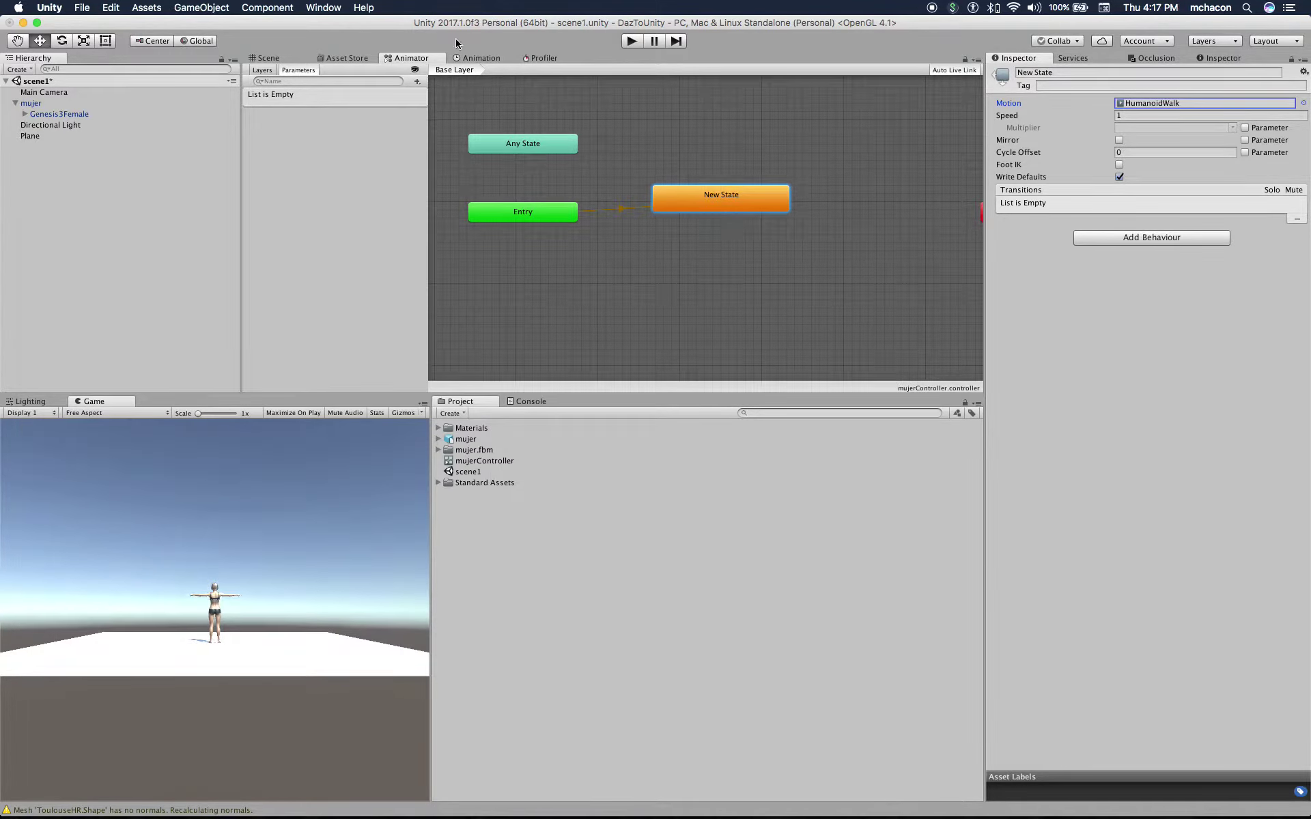
# Play-test the scene before the character has an animator controller
pyautogui.click(633, 42)
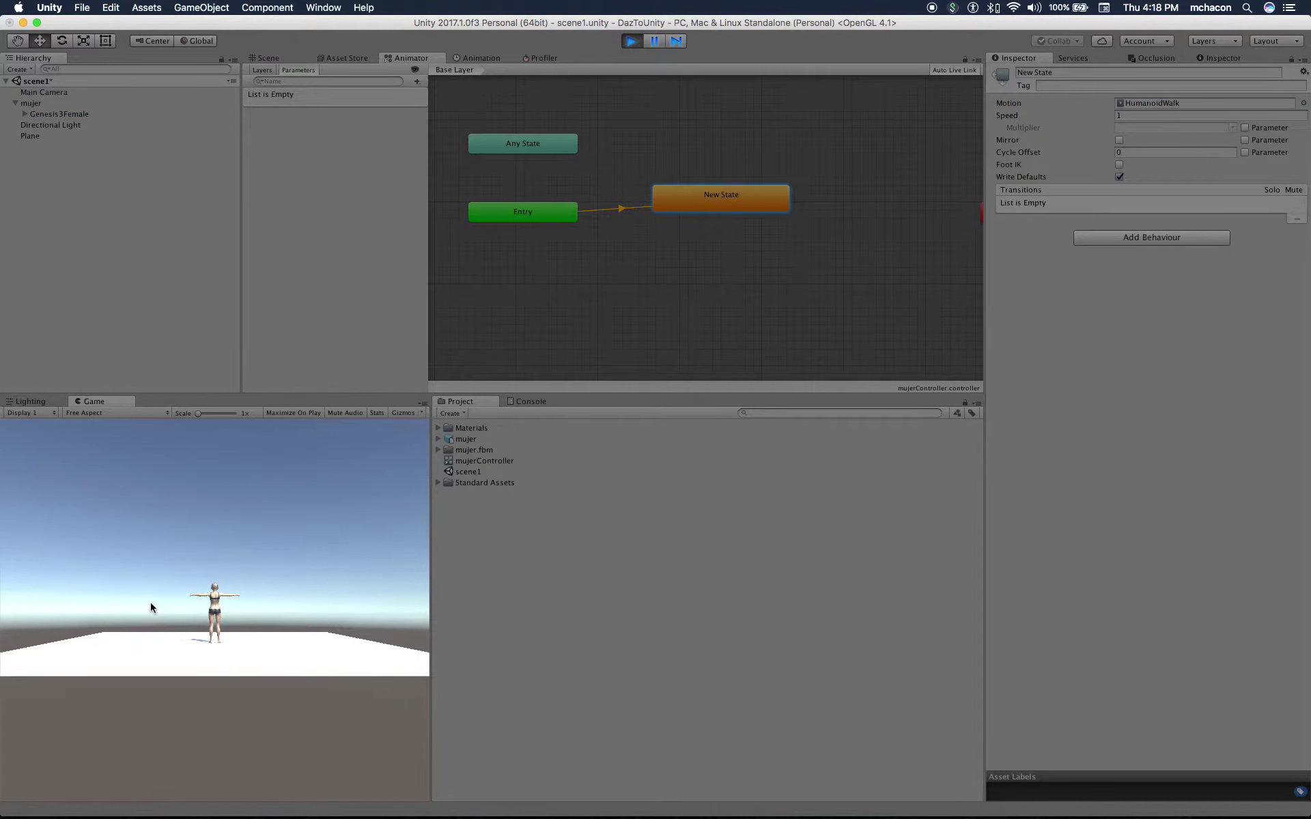
pyautogui.click(179, 611)
pyautogui.click(630, 41)
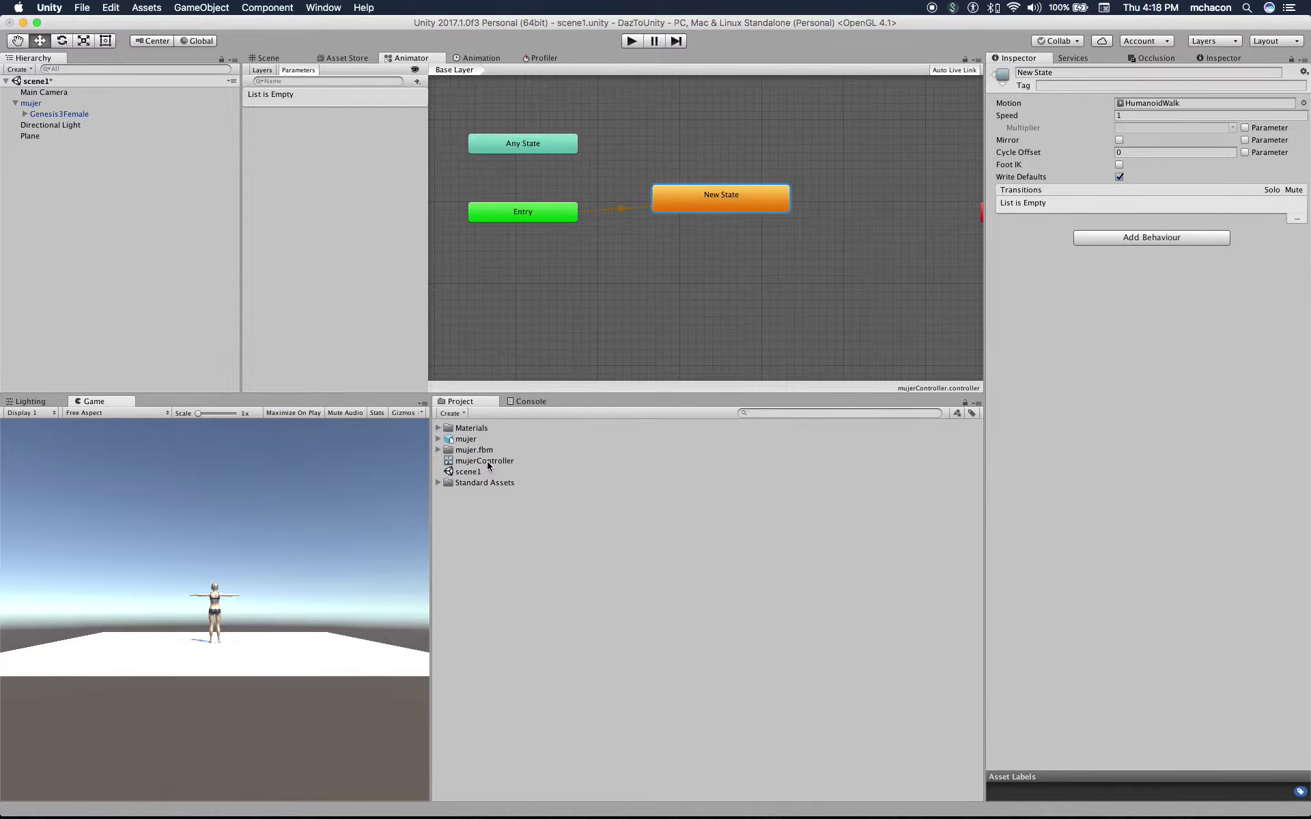
# Assign mujerController to mujer's Animator and play-test her forward walk
pyautogui.click(43, 107)
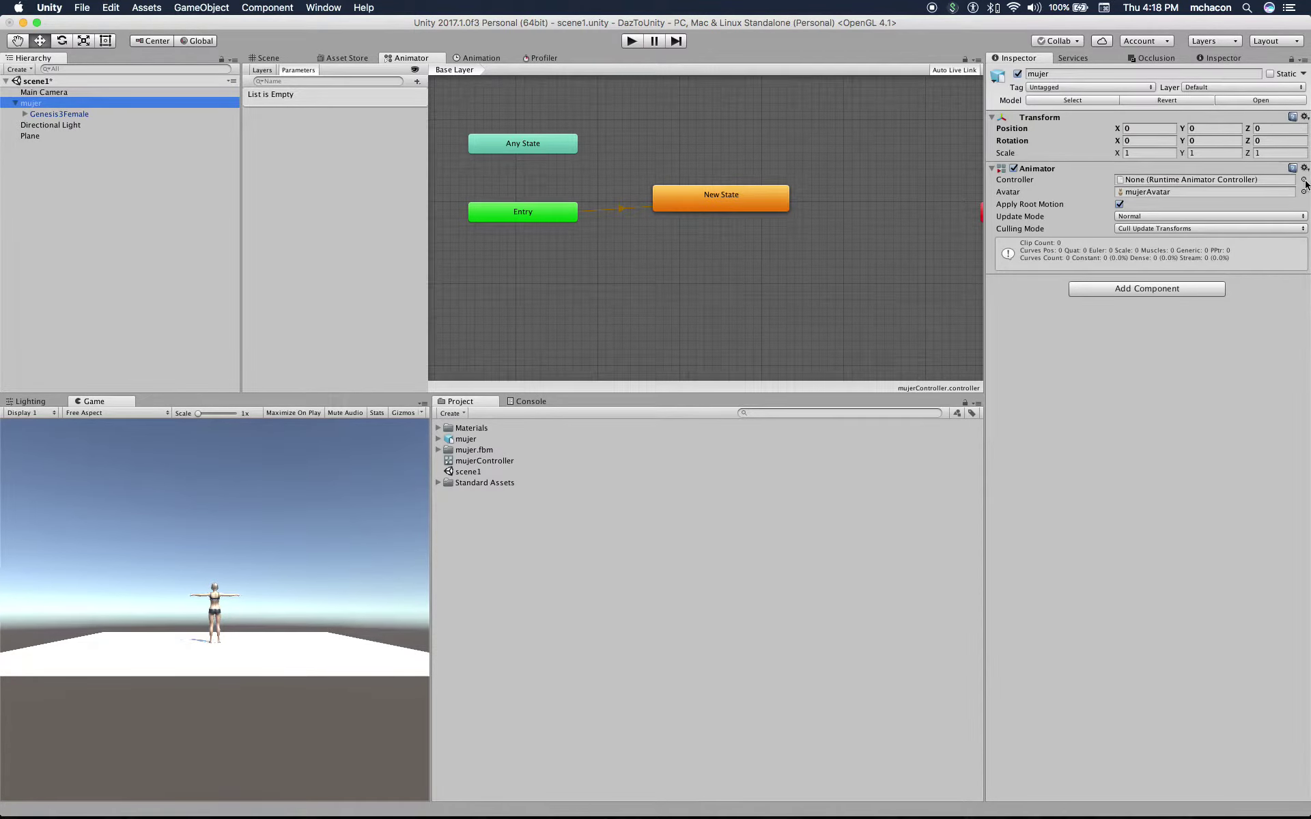
pyautogui.click(1303, 179)
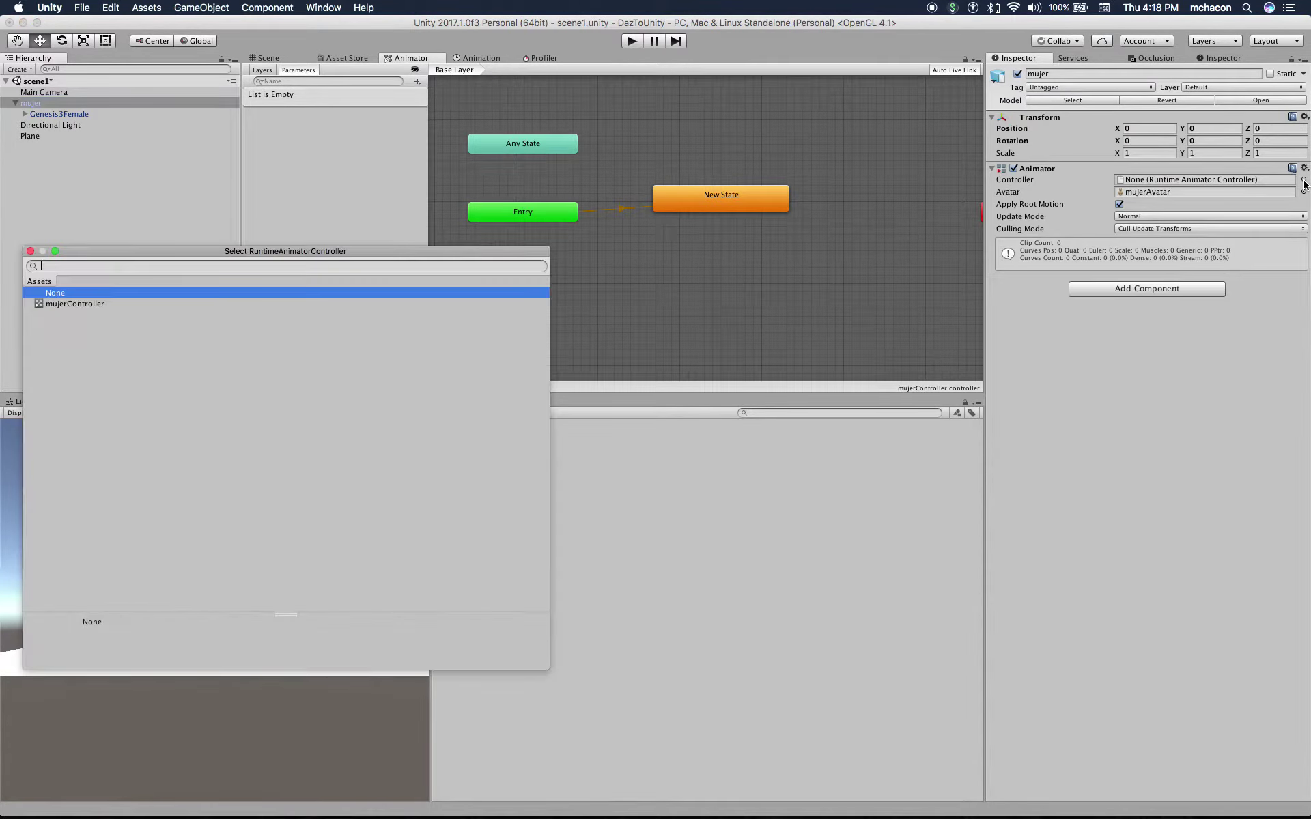
pyautogui.doubleClick(101, 306)
pyautogui.click(632, 41)
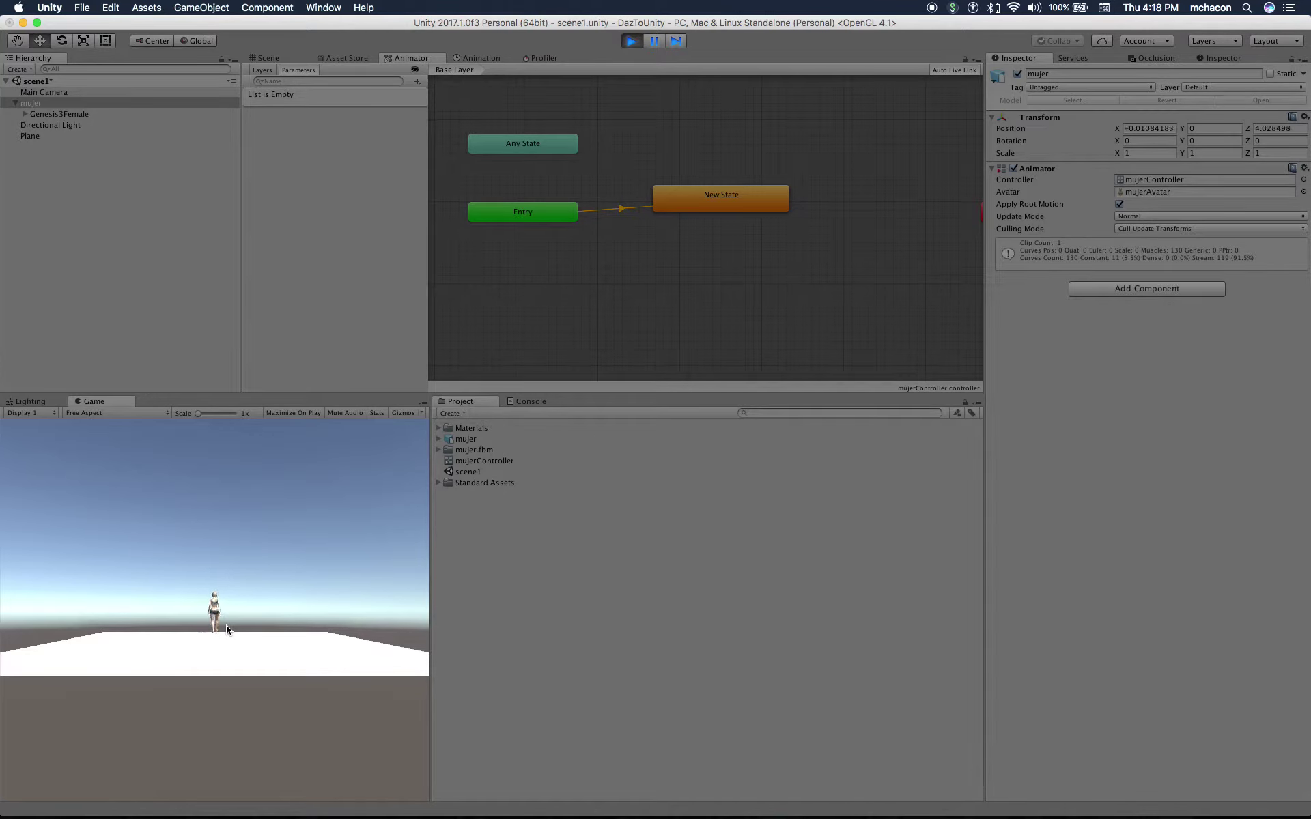
pyautogui.click(631, 41)
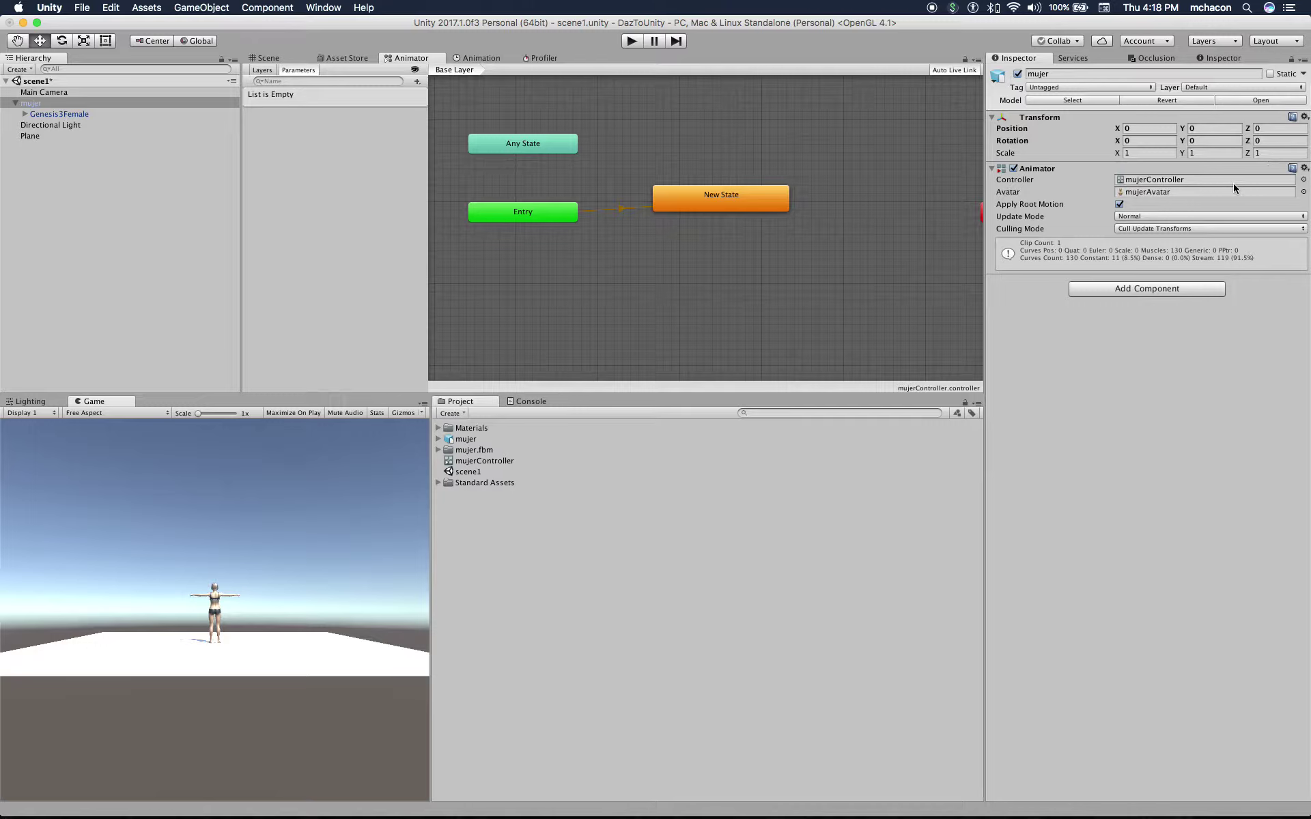
# Set the New State's Speed to 5 and play-test the faster walk
pyautogui.click(733, 209)
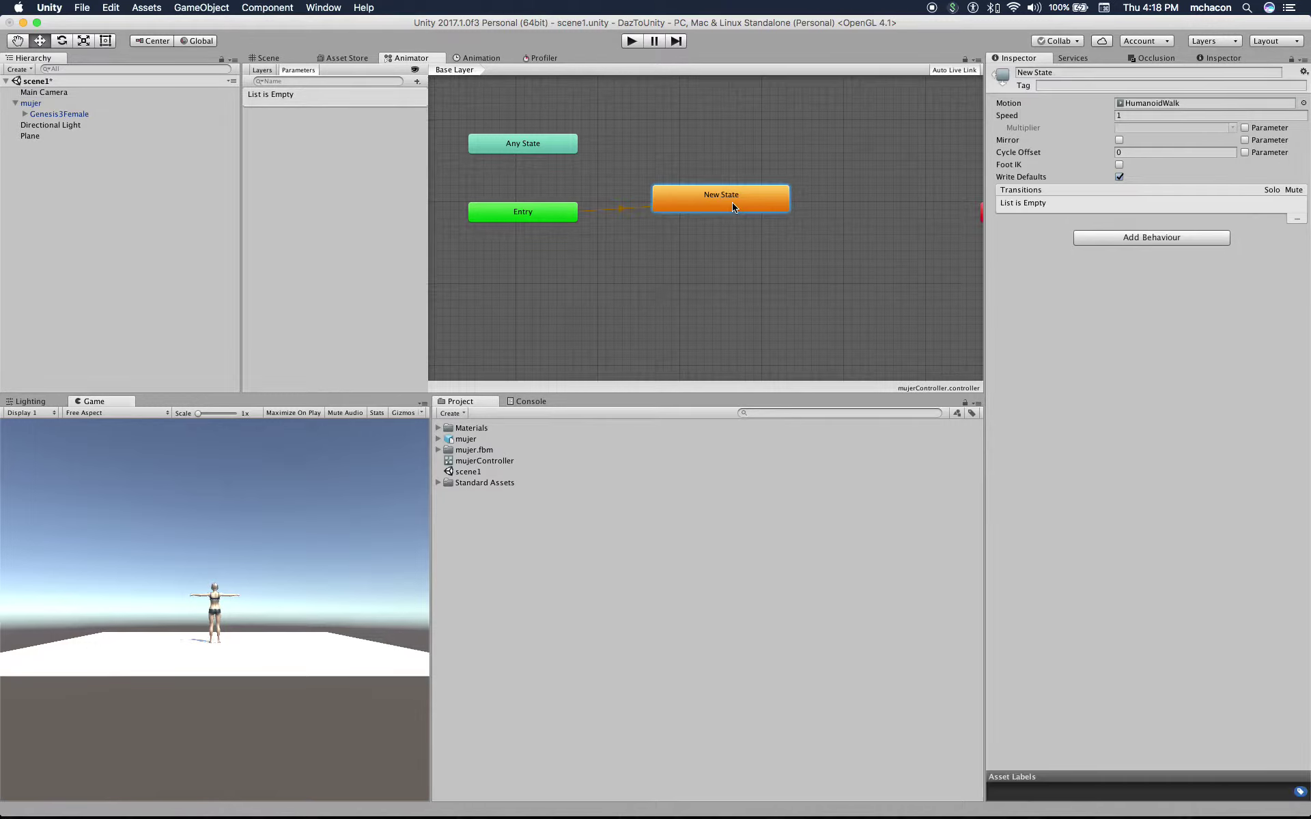
pyautogui.click(1132, 117)
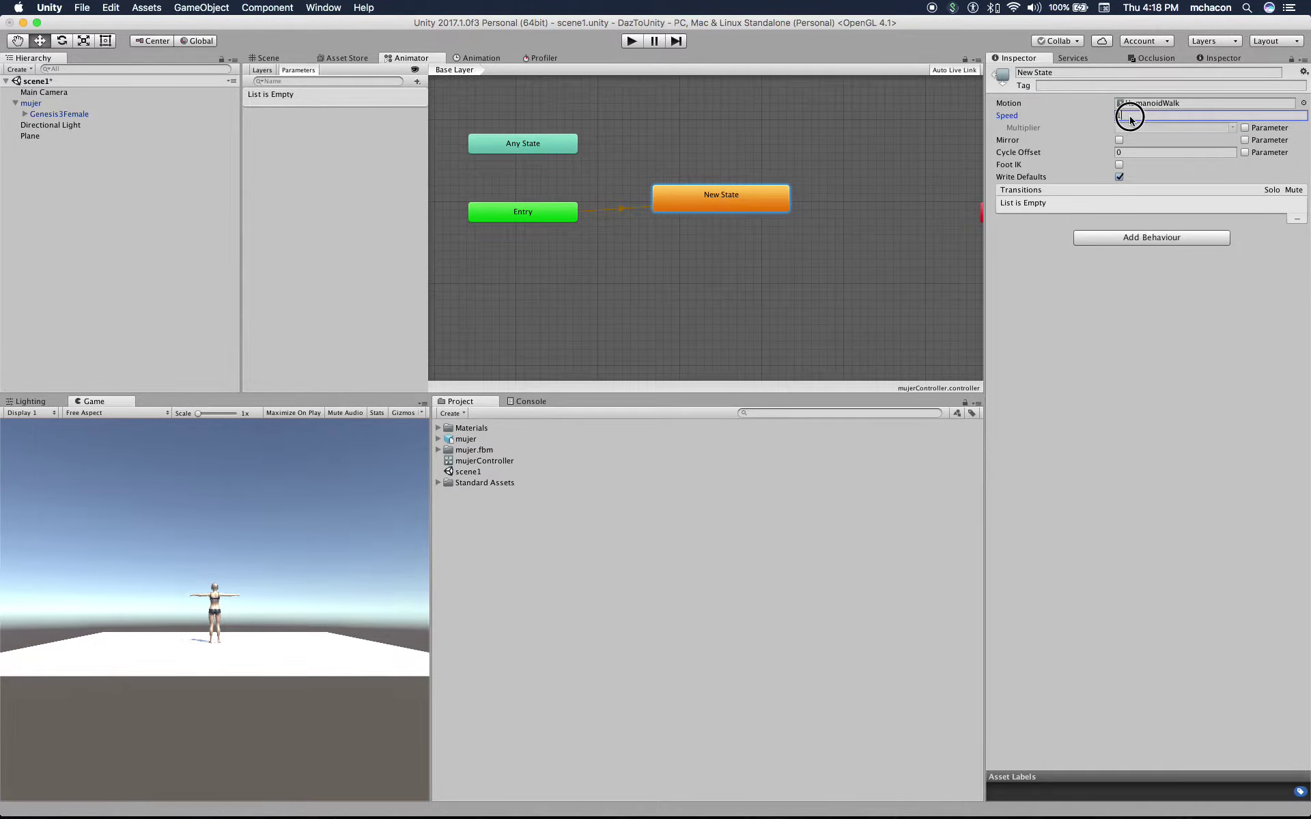
pyautogui.write('5')
pyautogui.press('Tab')
pyautogui.click(631, 41)
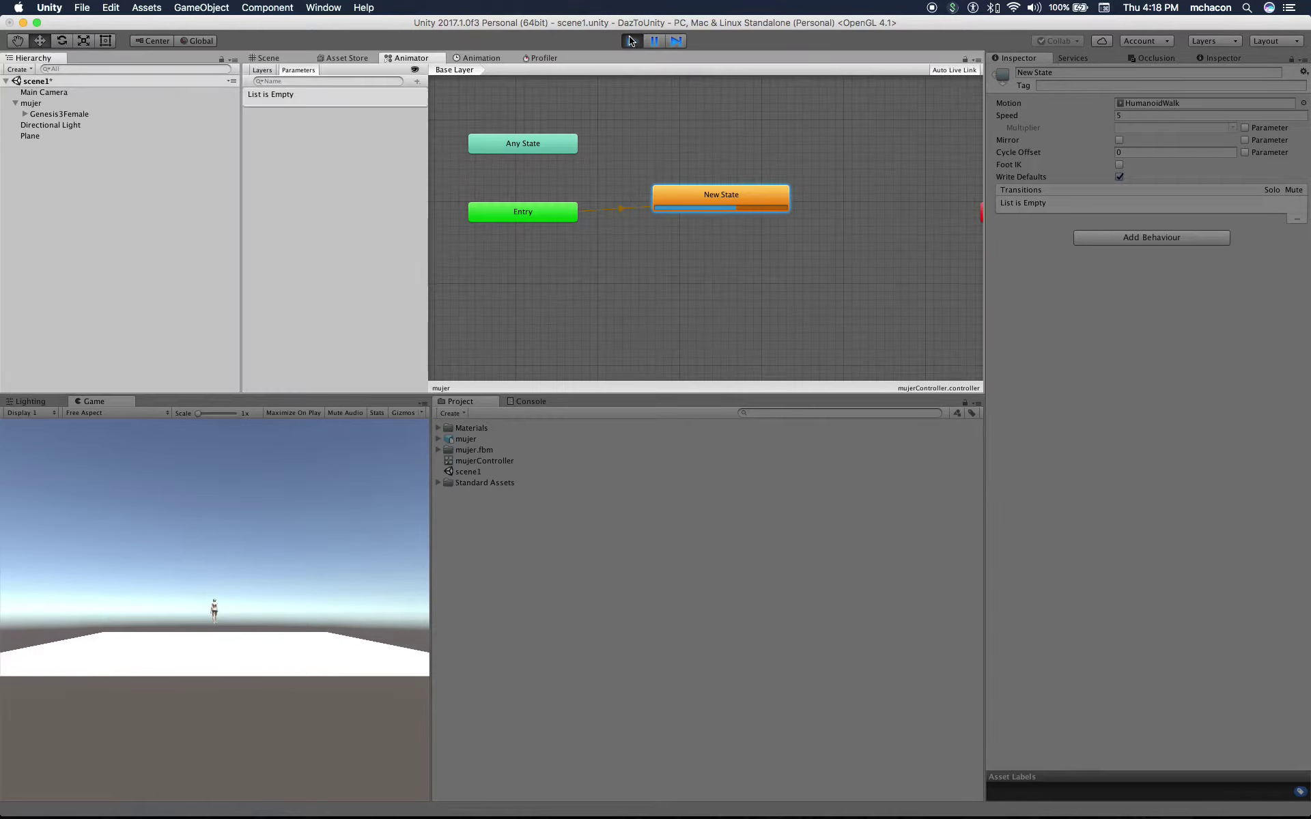
pyautogui.click(631, 41)
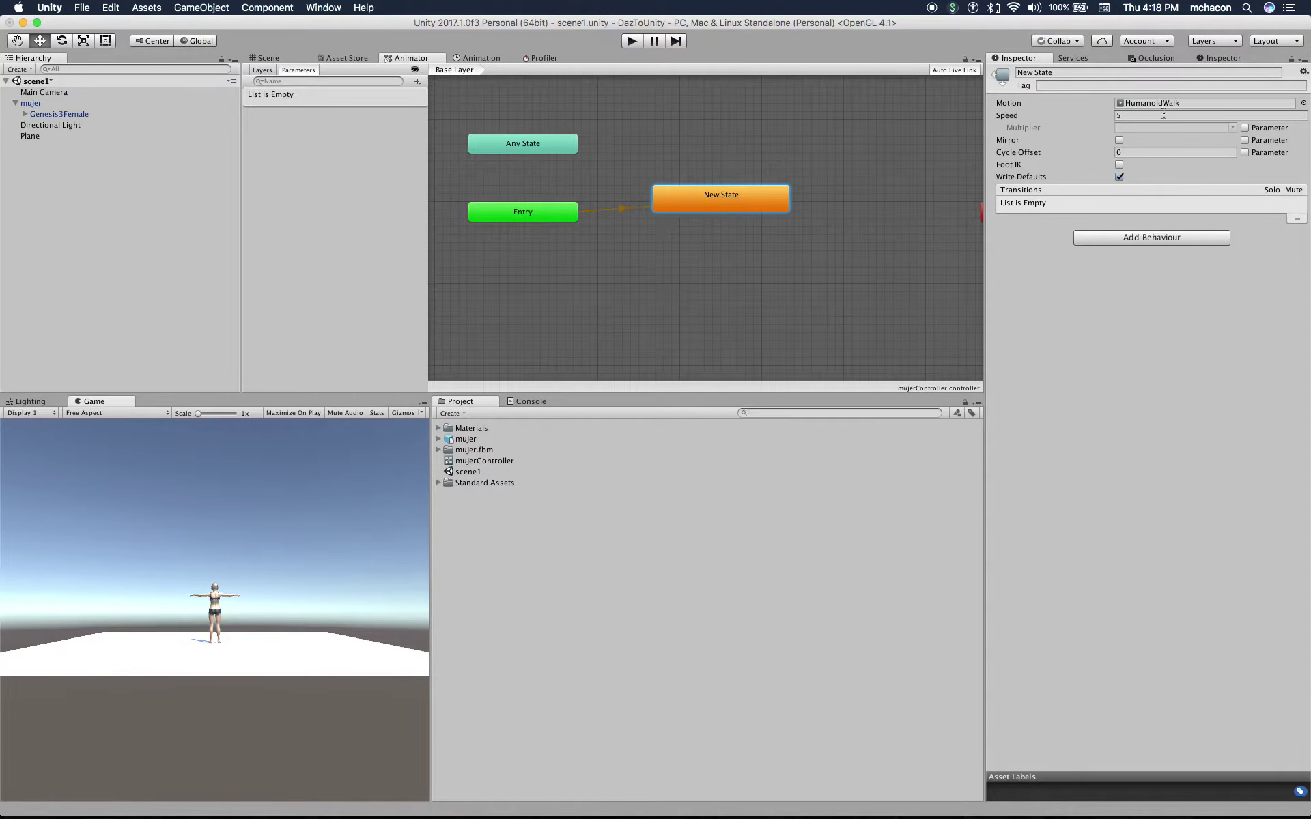
# Change the New State's Speed to -1 and play-test the reversed walk
pyautogui.click(1134, 115)
pyautogui.write('-1')
pyautogui.press('Tab')
pyautogui.click(634, 41)
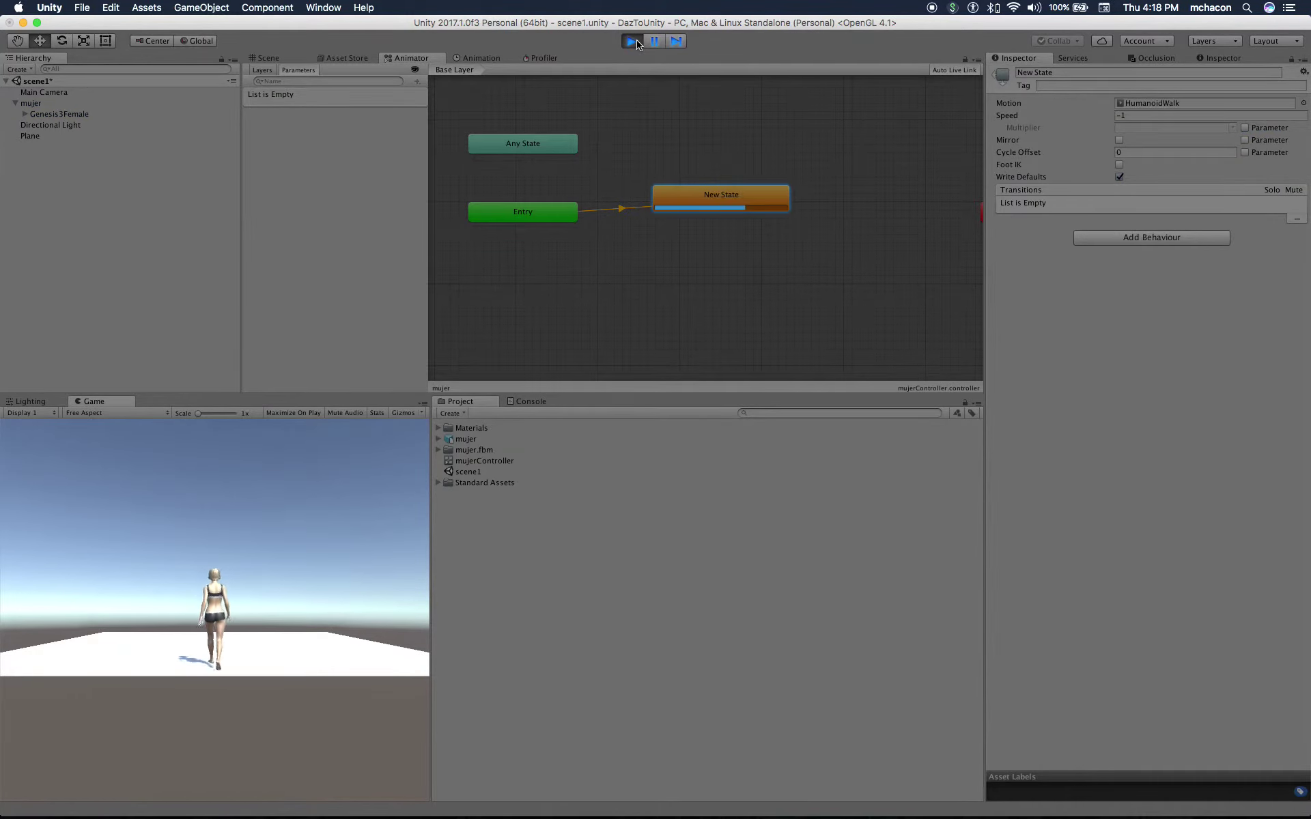
pyautogui.click(635, 41)
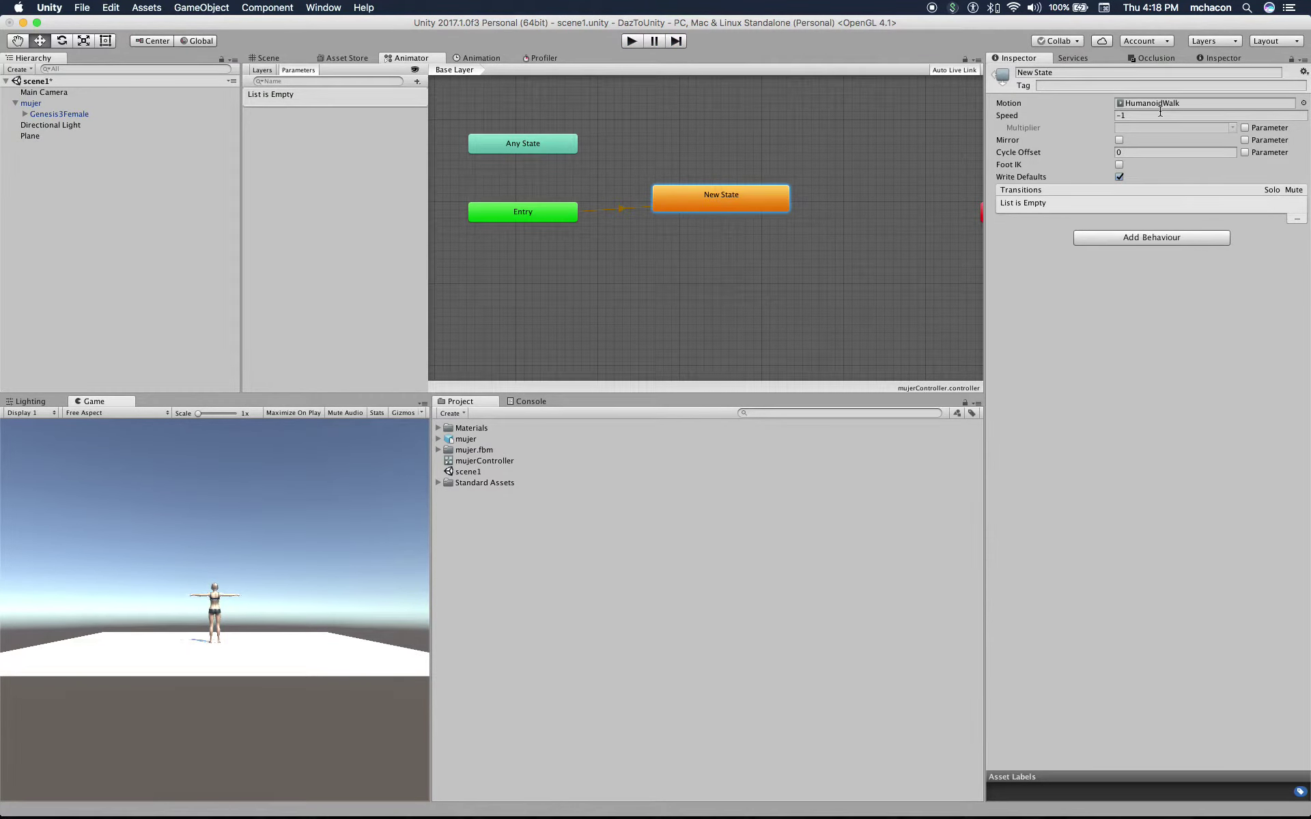
# Replace the New State with a new Blend Tree state and open its graph
pyautogui.rightClick(765, 205)
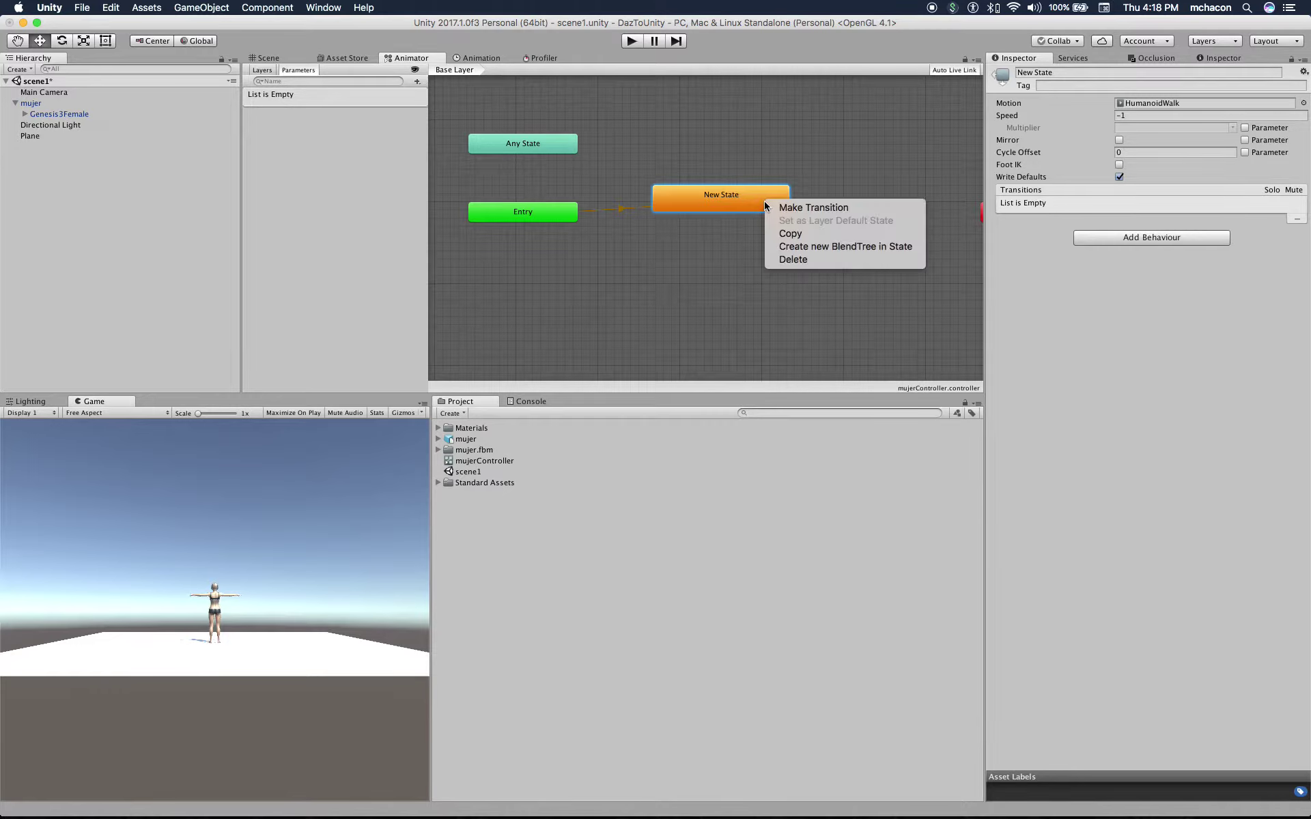
pyautogui.click(810, 266)
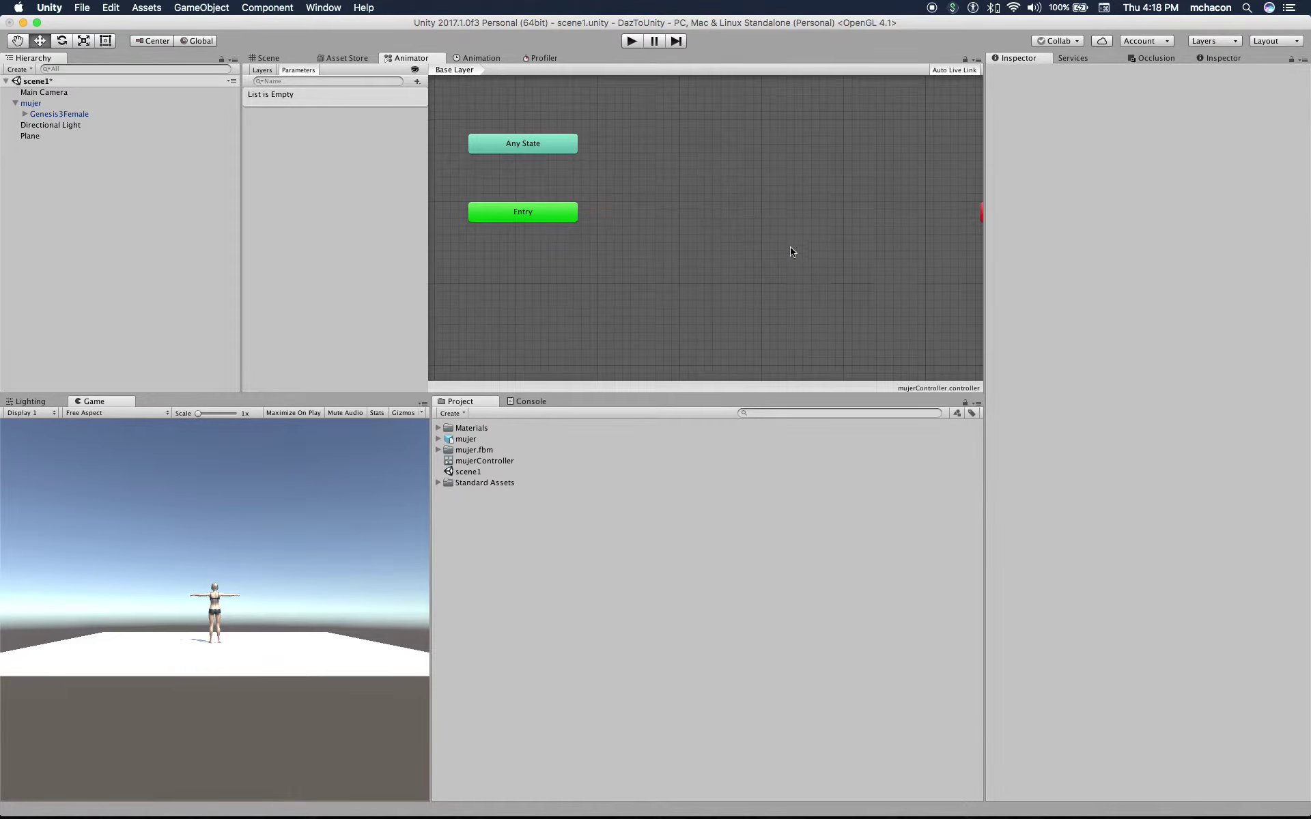
pyautogui.rightClick(683, 185)
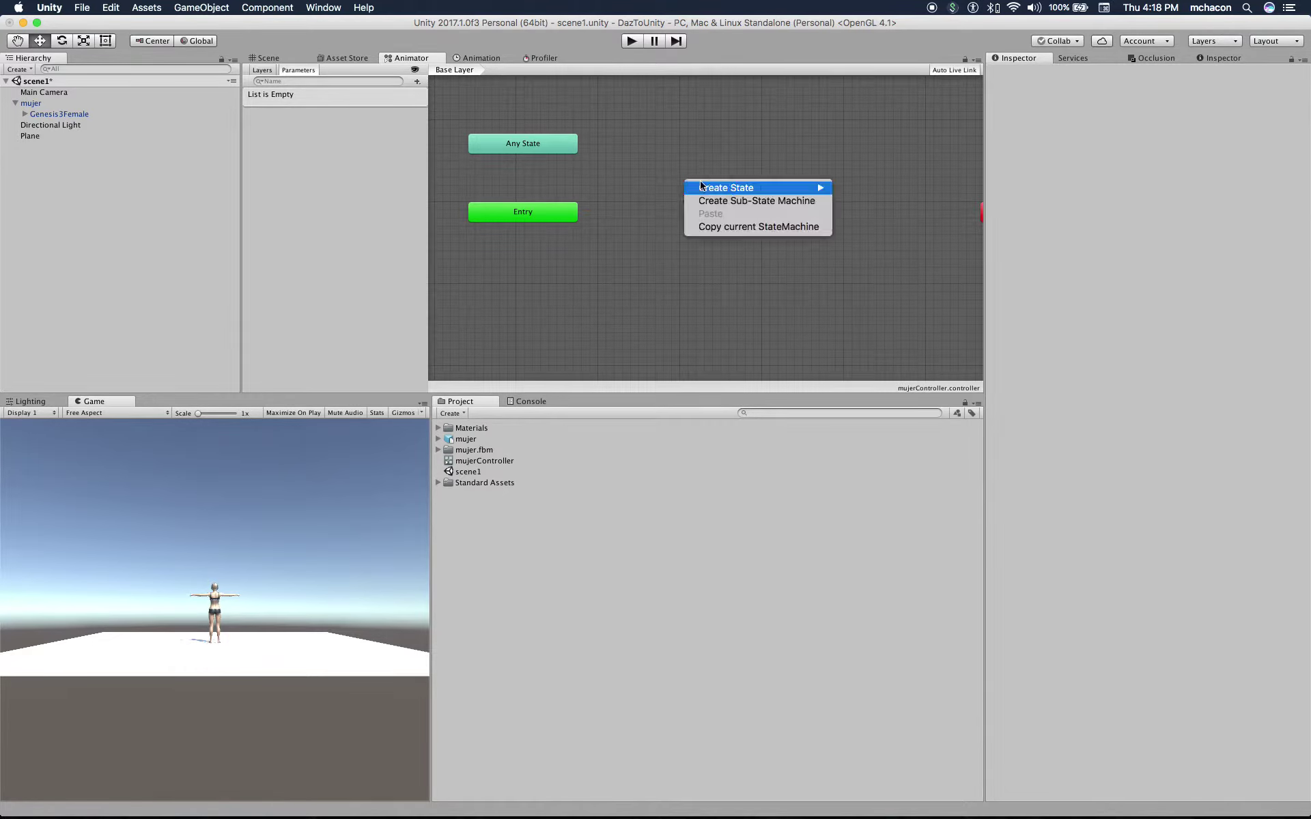
pyautogui.moveTo(739, 189)
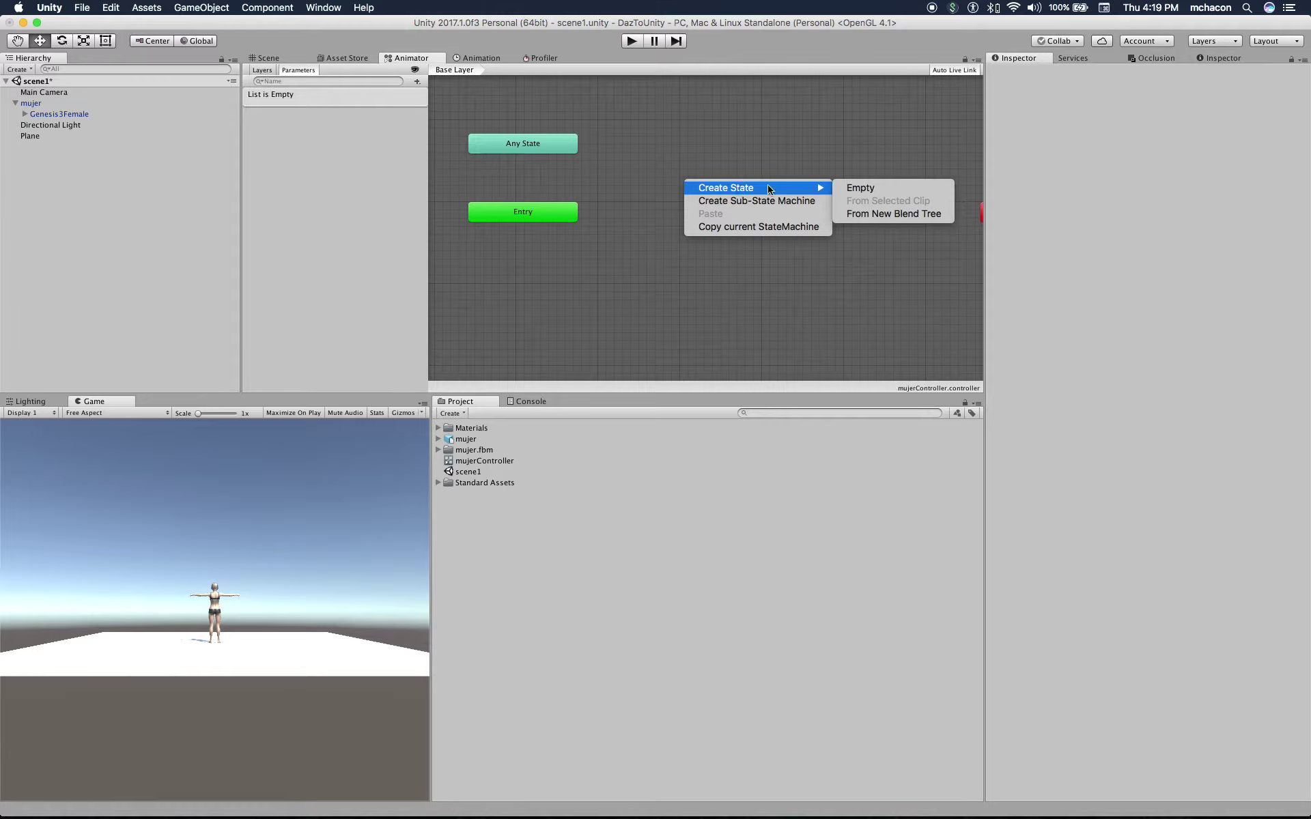
pyautogui.click(892, 214)
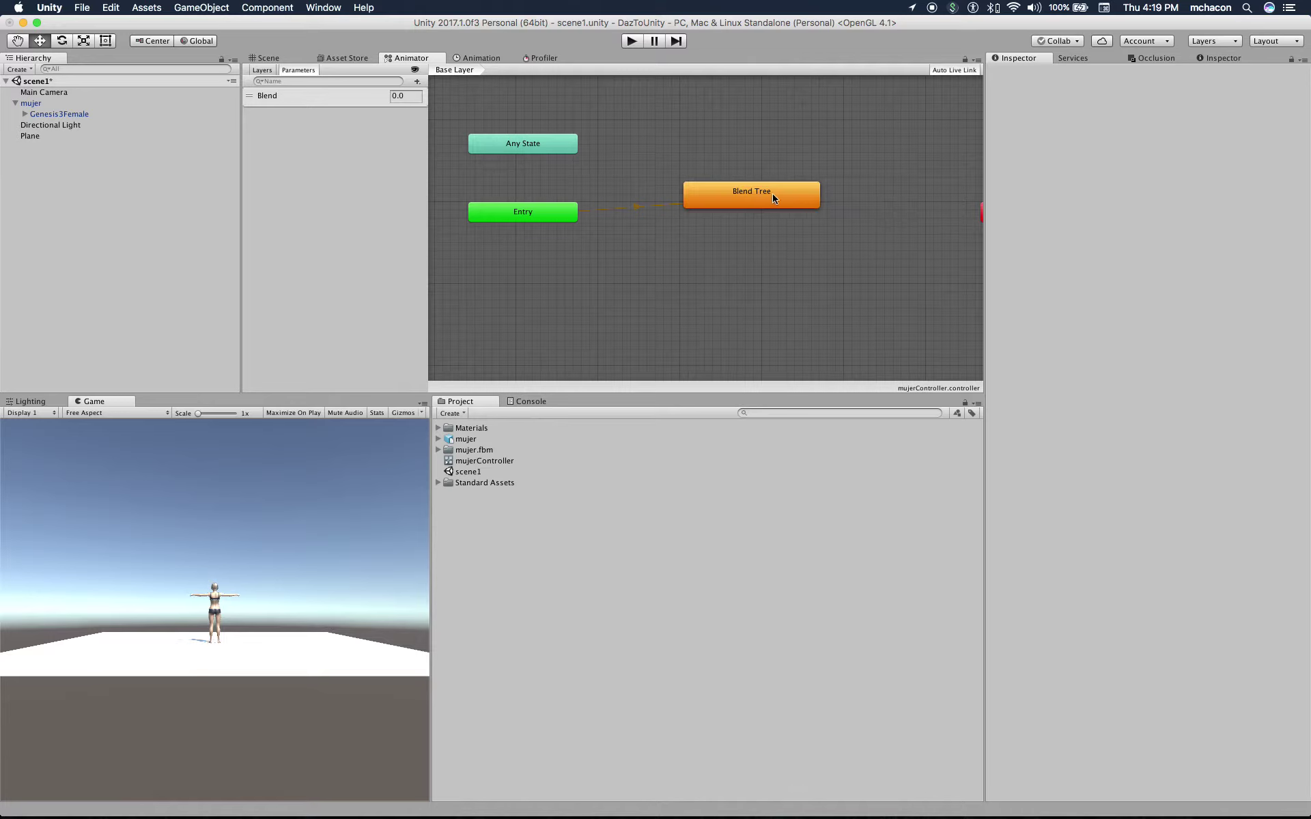
pyautogui.click(774, 198)
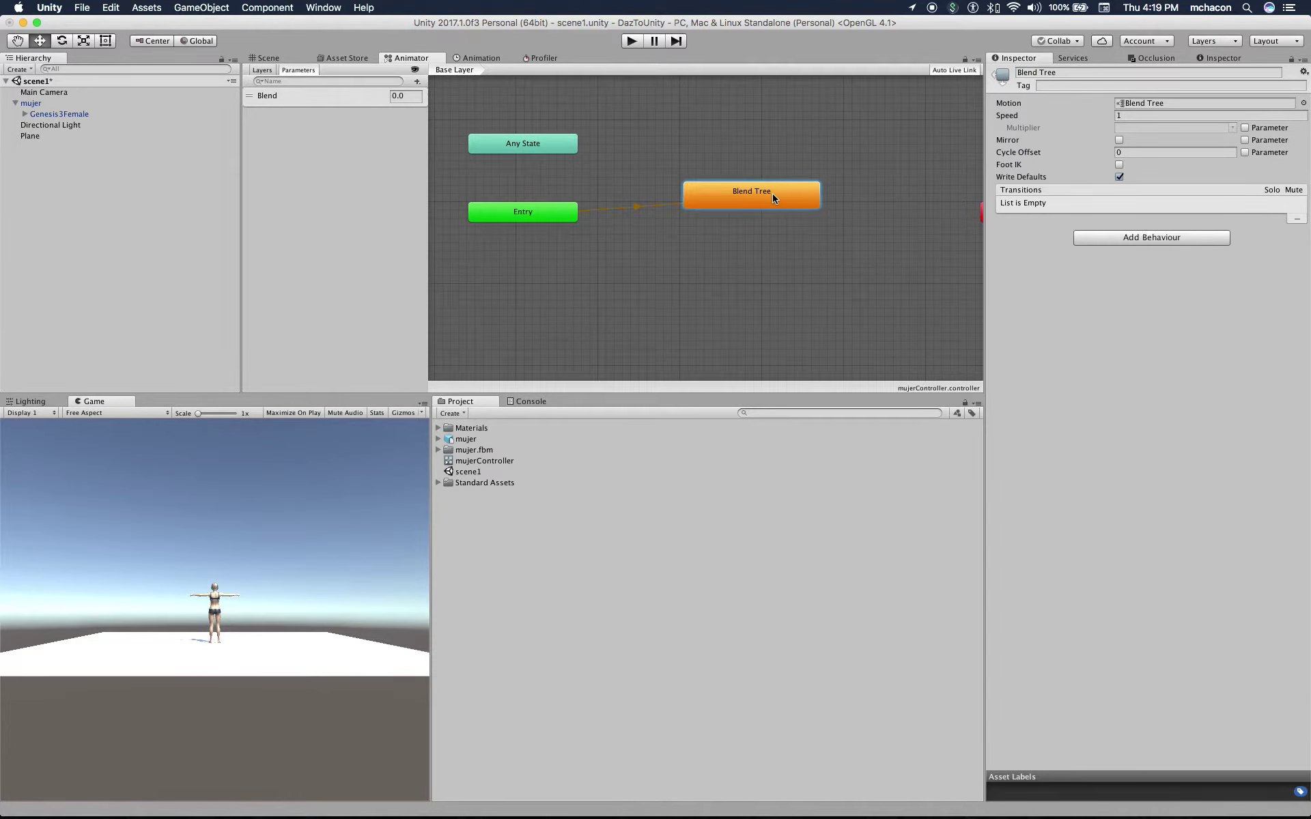
pyautogui.click(1124, 103)
pyautogui.doubleClick(1122, 103)
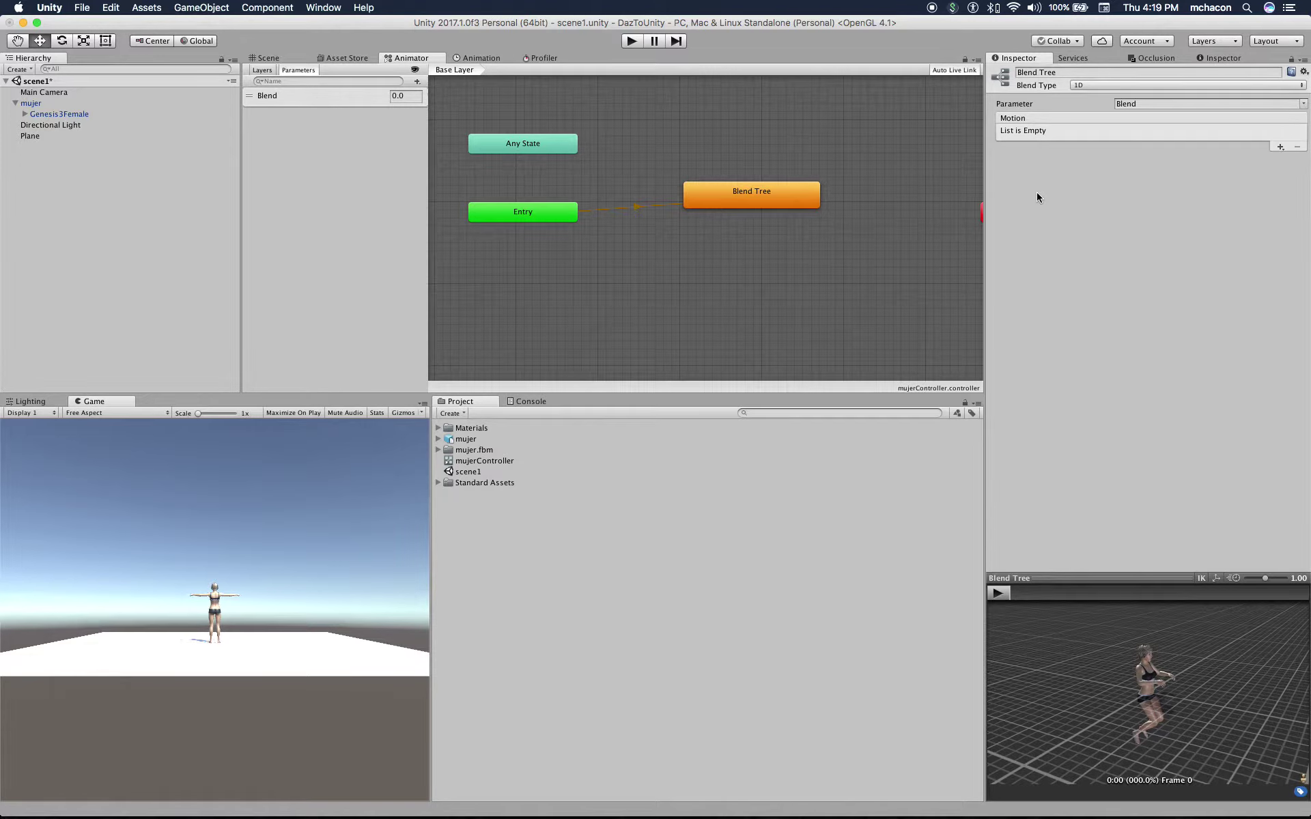
pyautogui.doubleClick(718, 198)
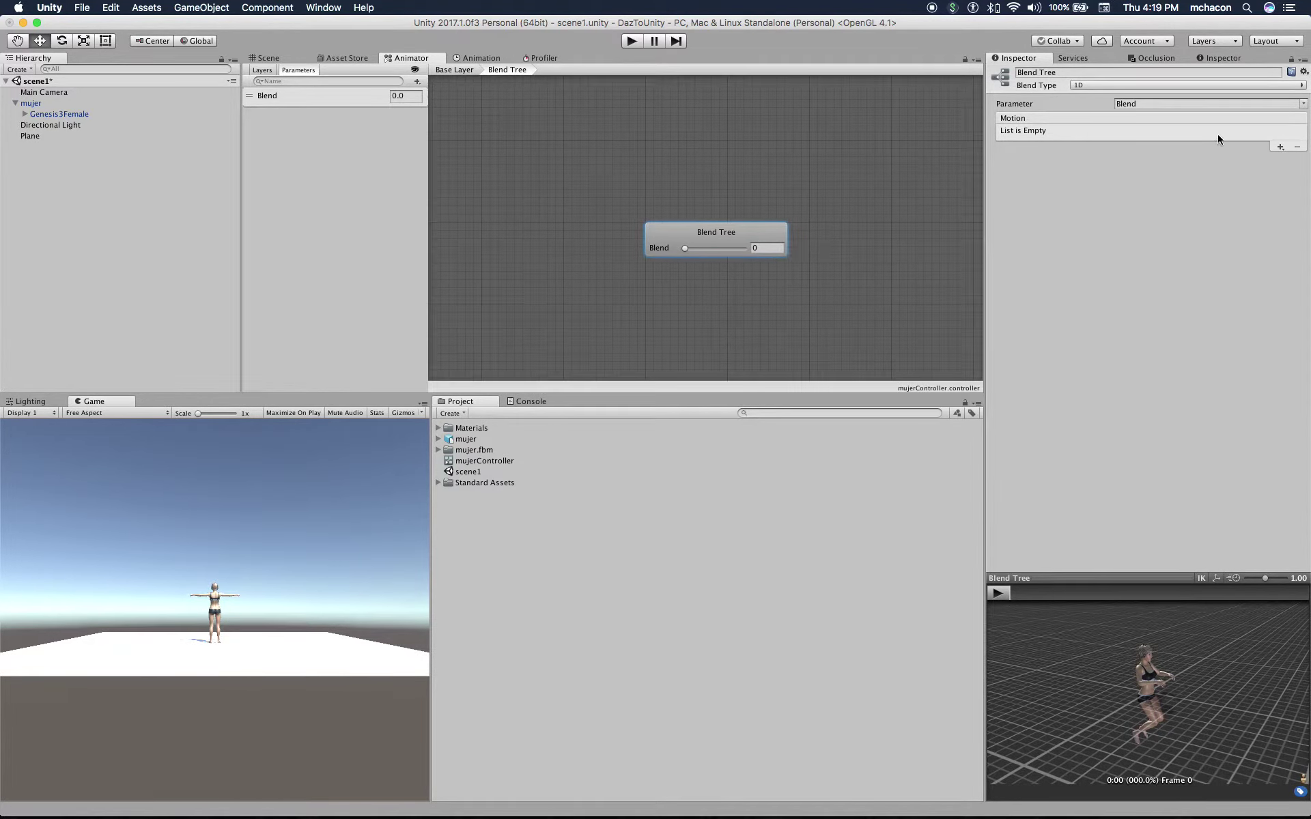
# Add HumanoidIdle as the blend tree's first motion and play-test the scene
pyautogui.click(1280, 148)
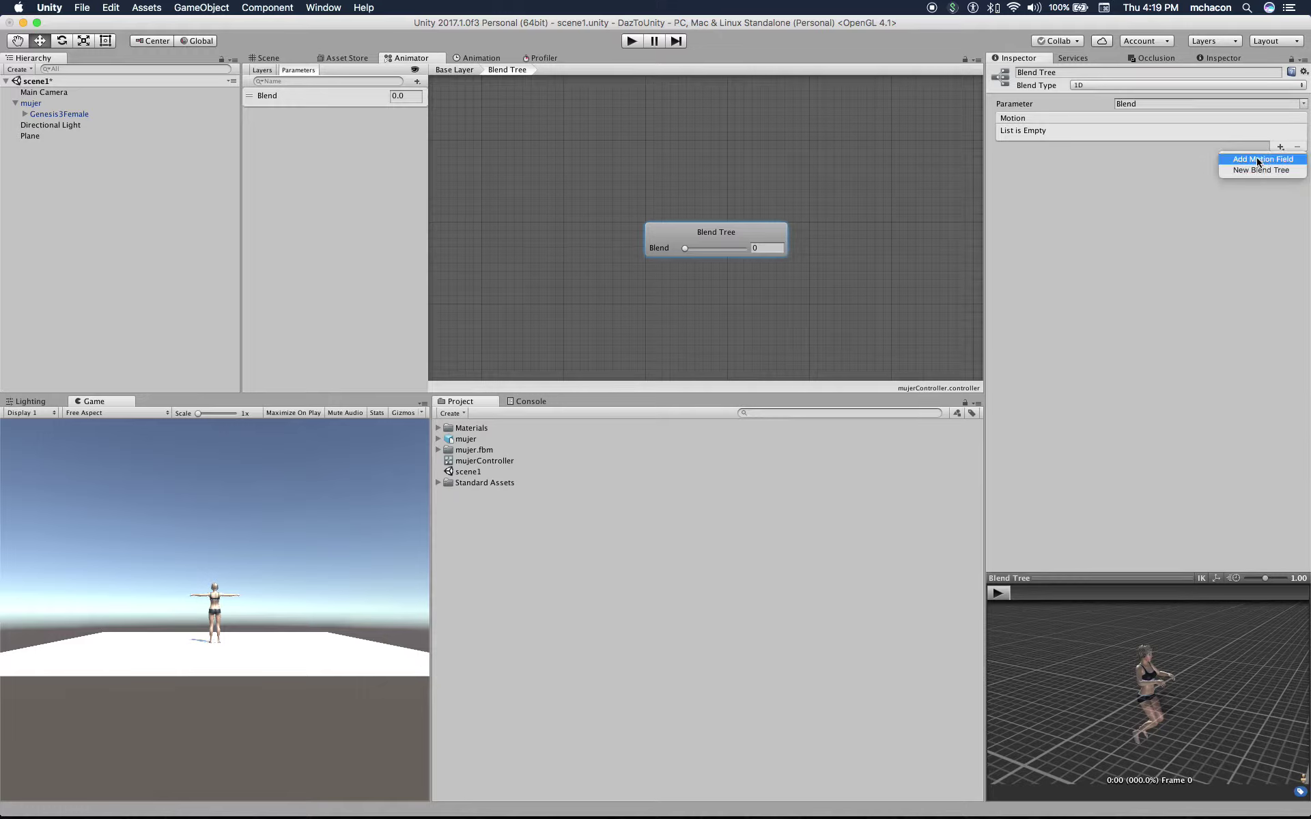
pyautogui.click(1258, 160)
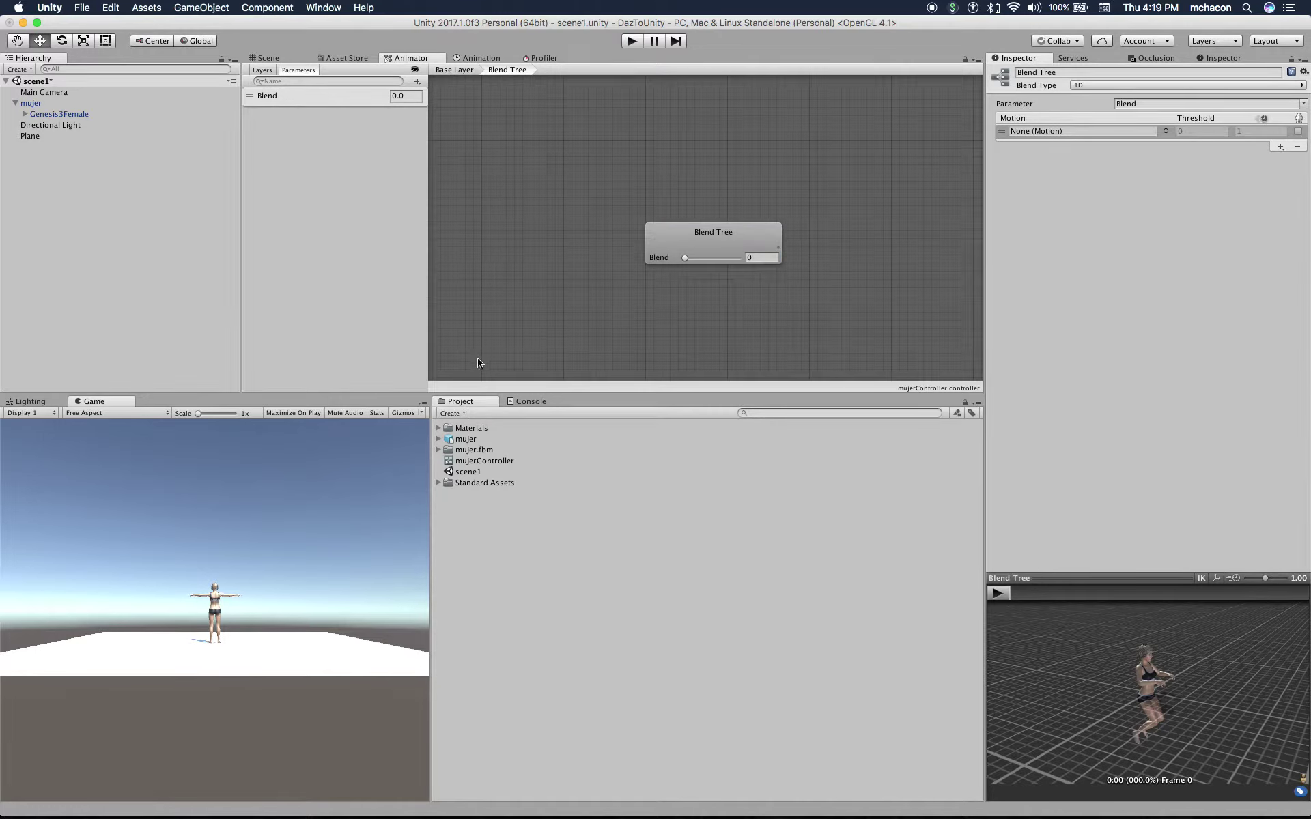
pyautogui.click(1165, 131)
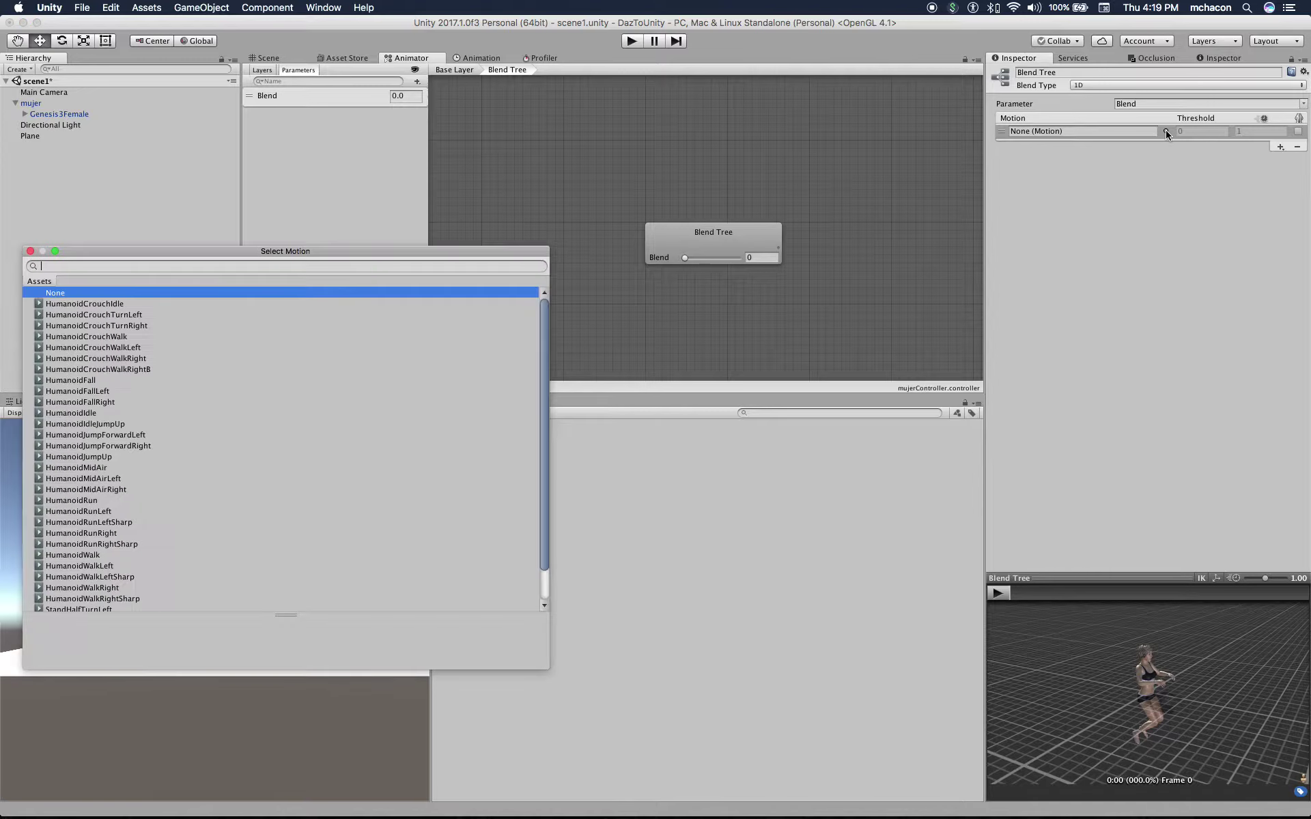
pyautogui.scroll(-2, 54, 469)
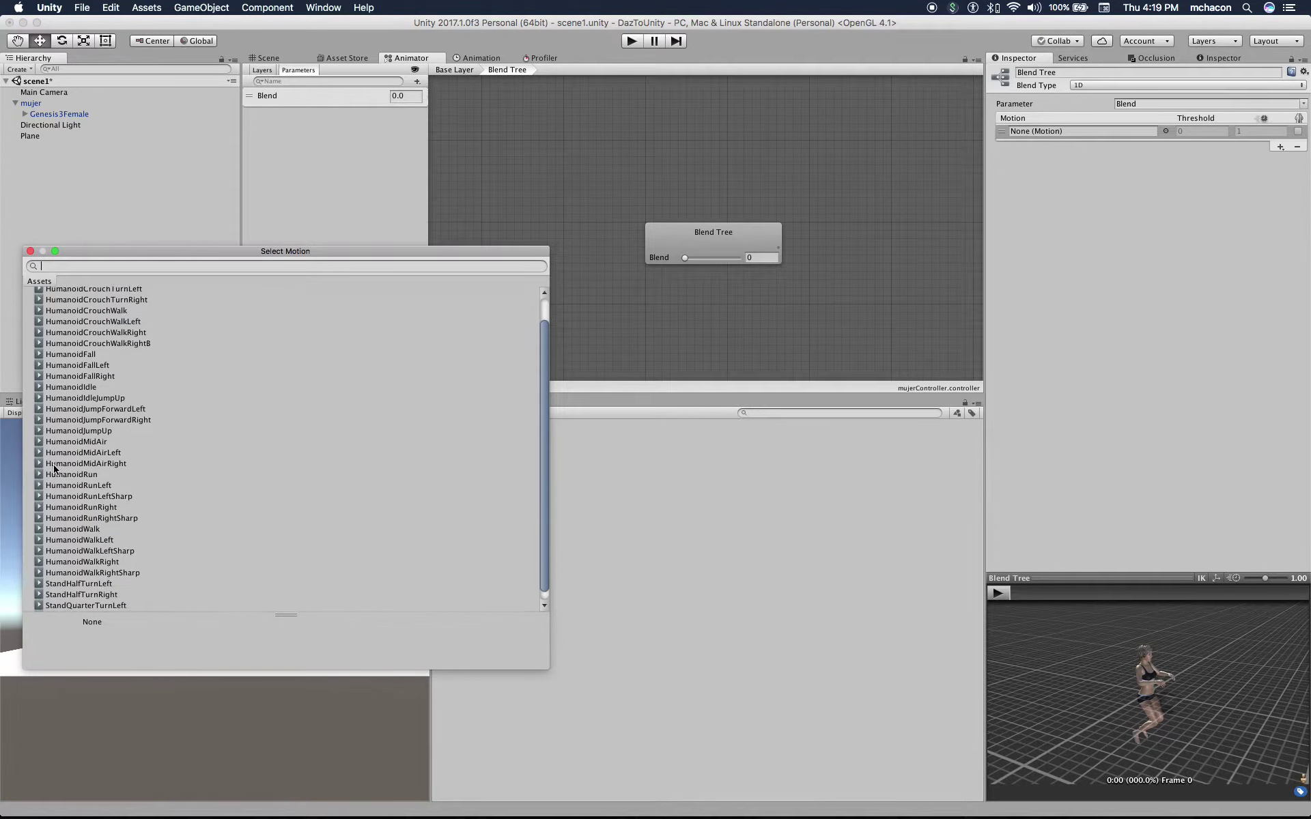
pyautogui.scroll(-1, 54, 469)
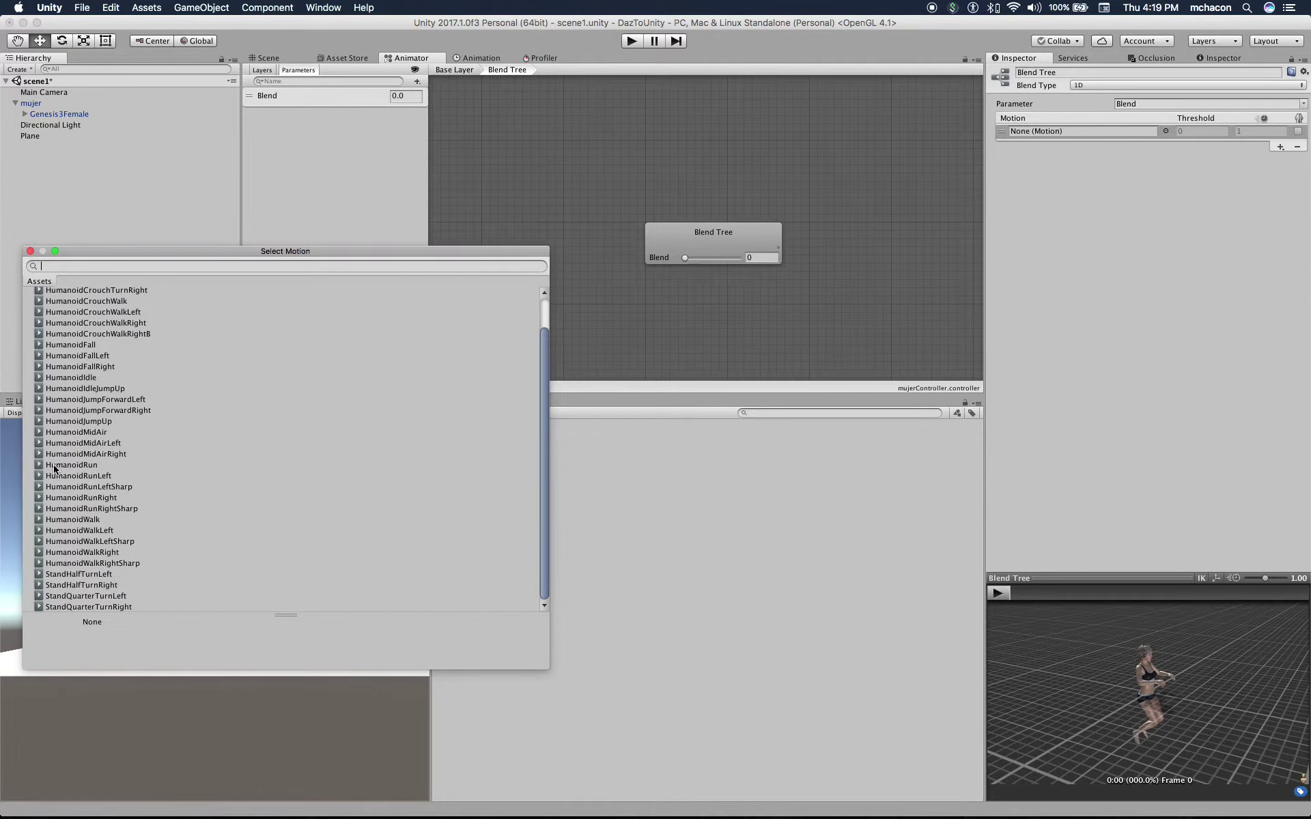
pyautogui.click(91, 378)
pyautogui.doubleClick(91, 377)
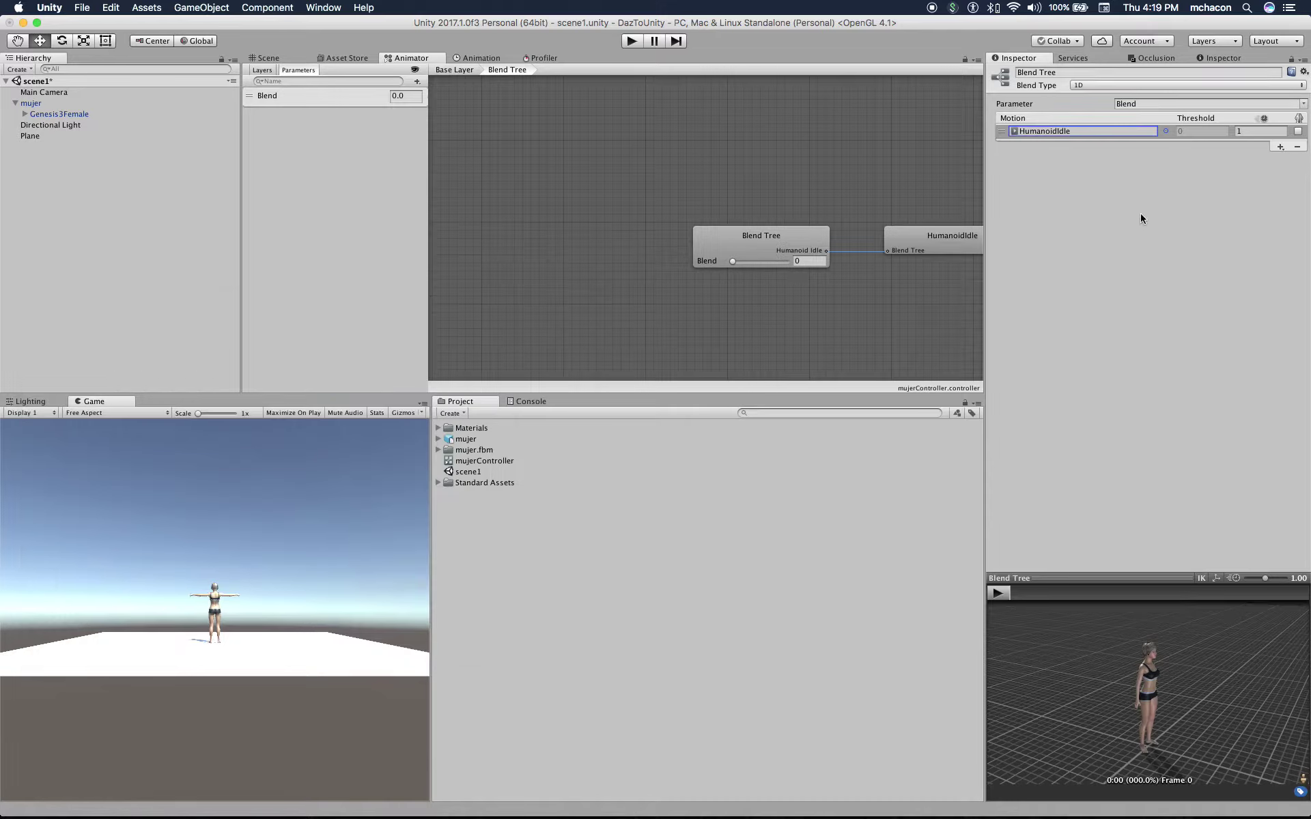
pyautogui.click(630, 40)
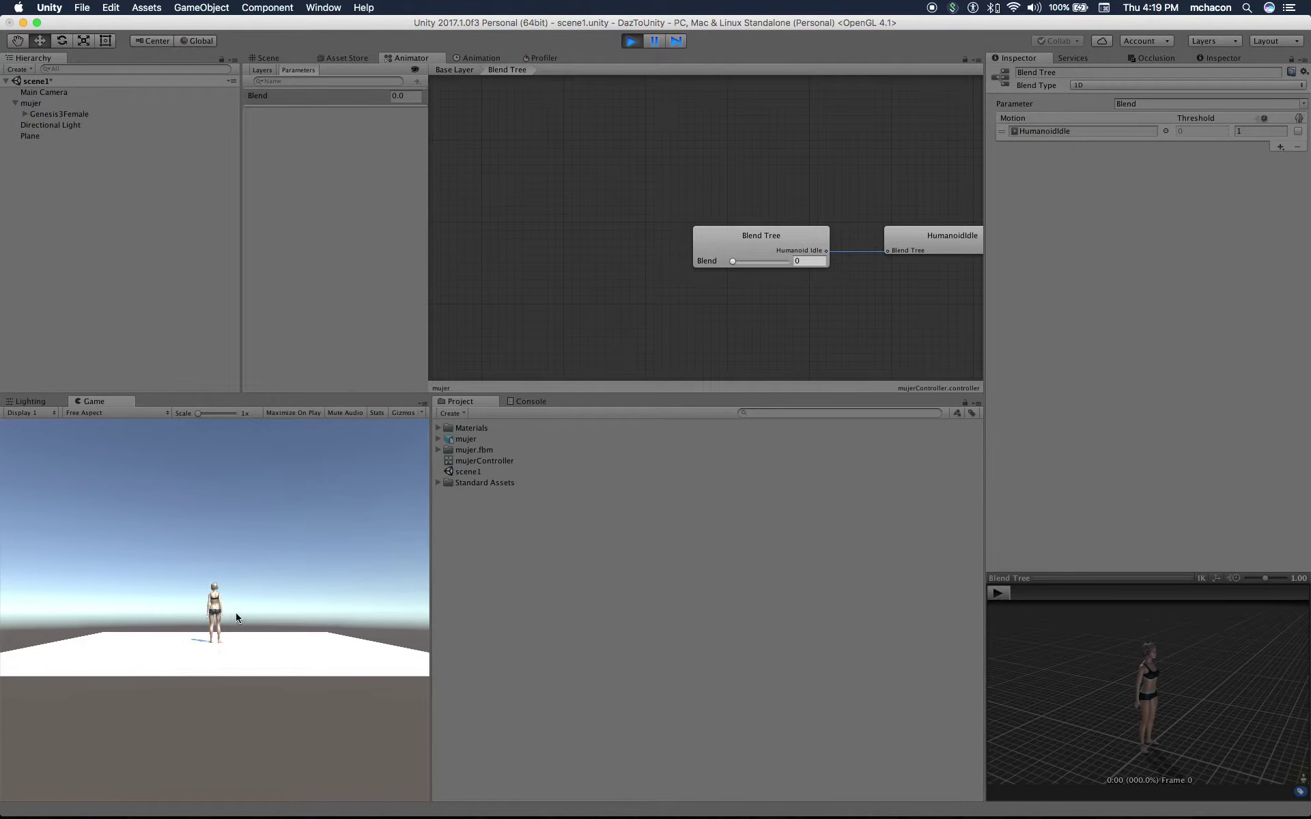
pyautogui.click(632, 41)
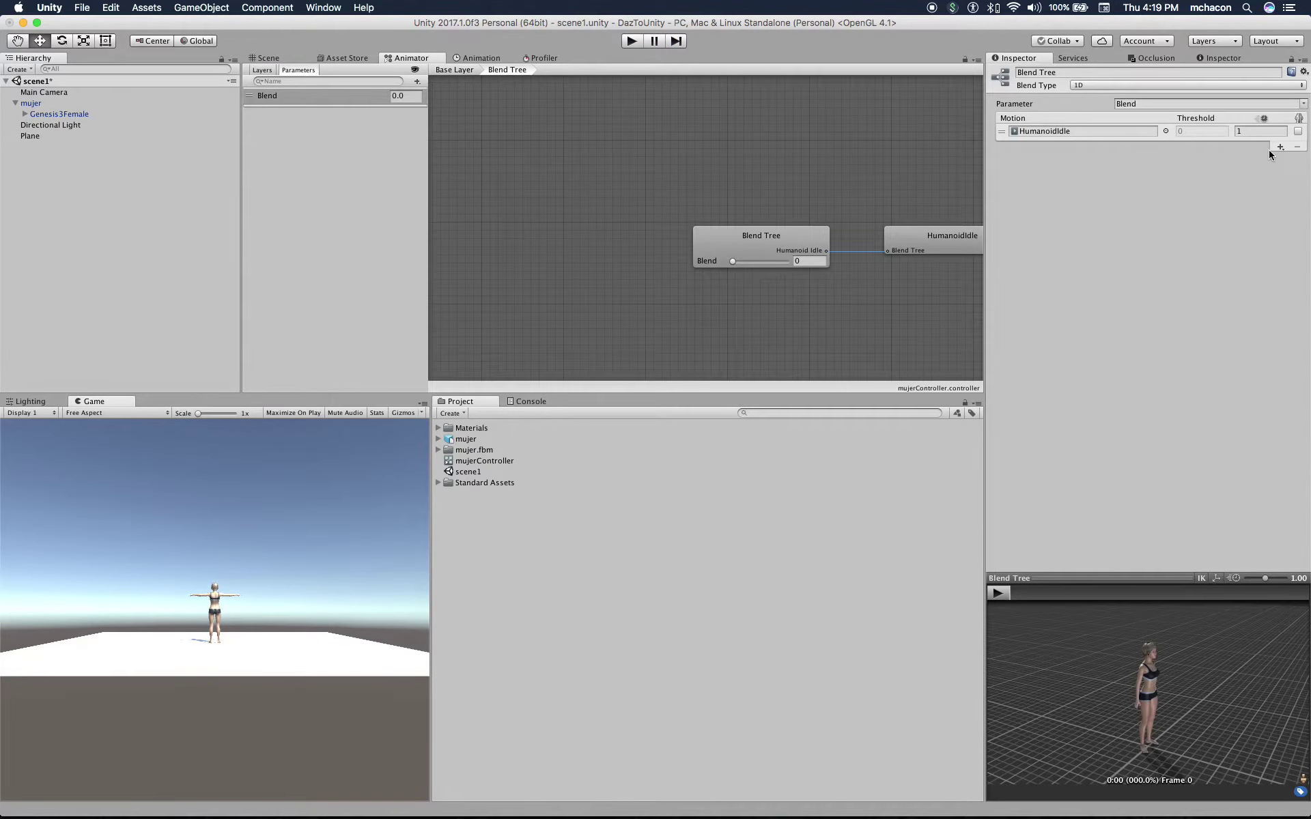
# Add a second motion field and set the blend type to 2D Freeform Cartesian
pyautogui.click(1278, 147)
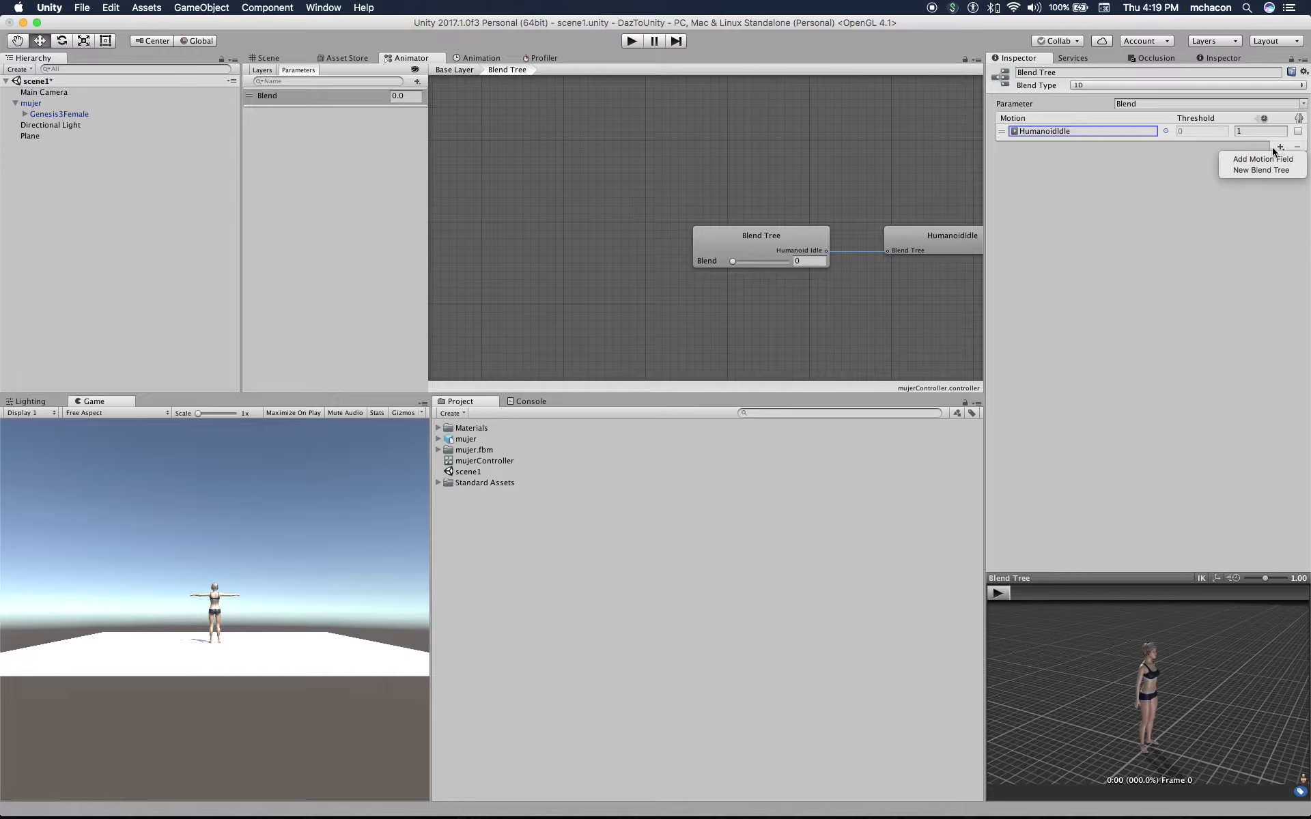
pyautogui.click(1263, 160)
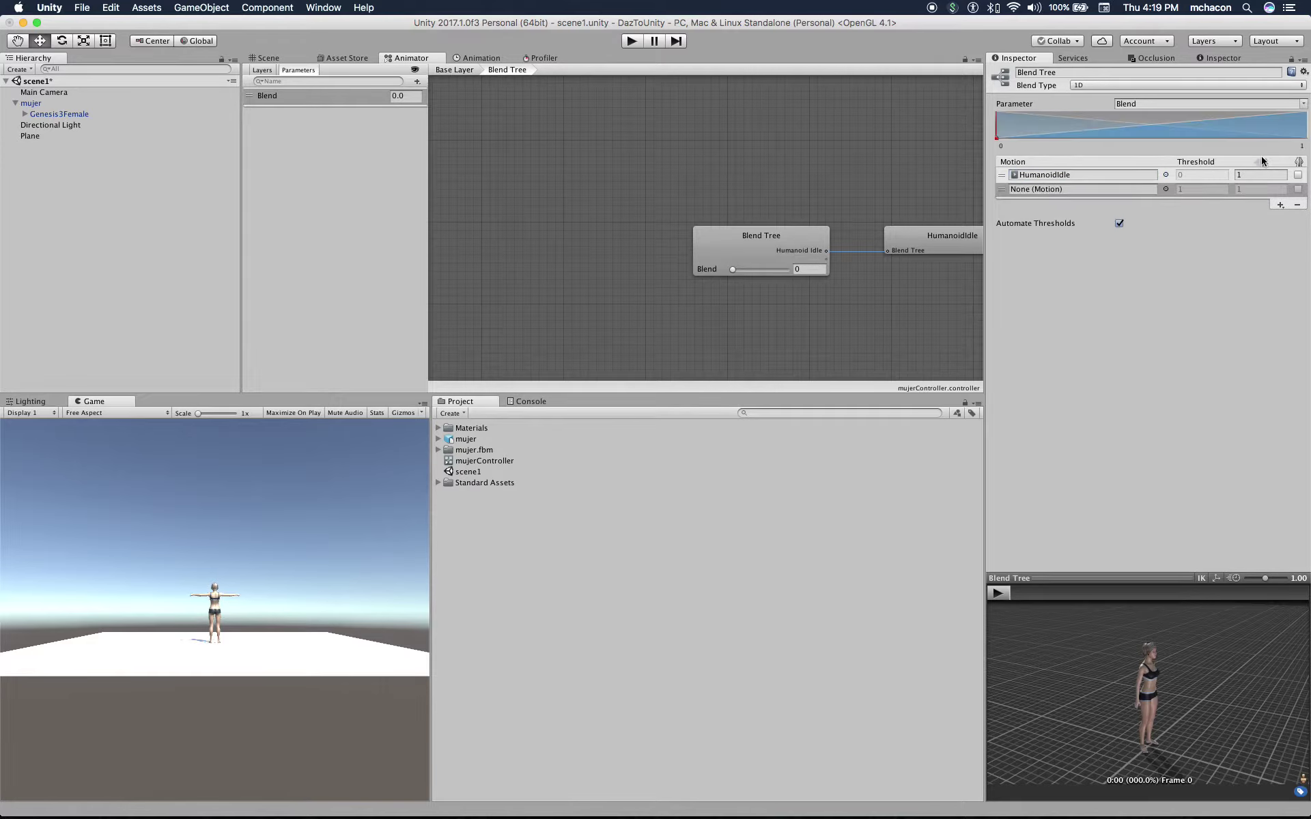
pyautogui.click(1124, 86)
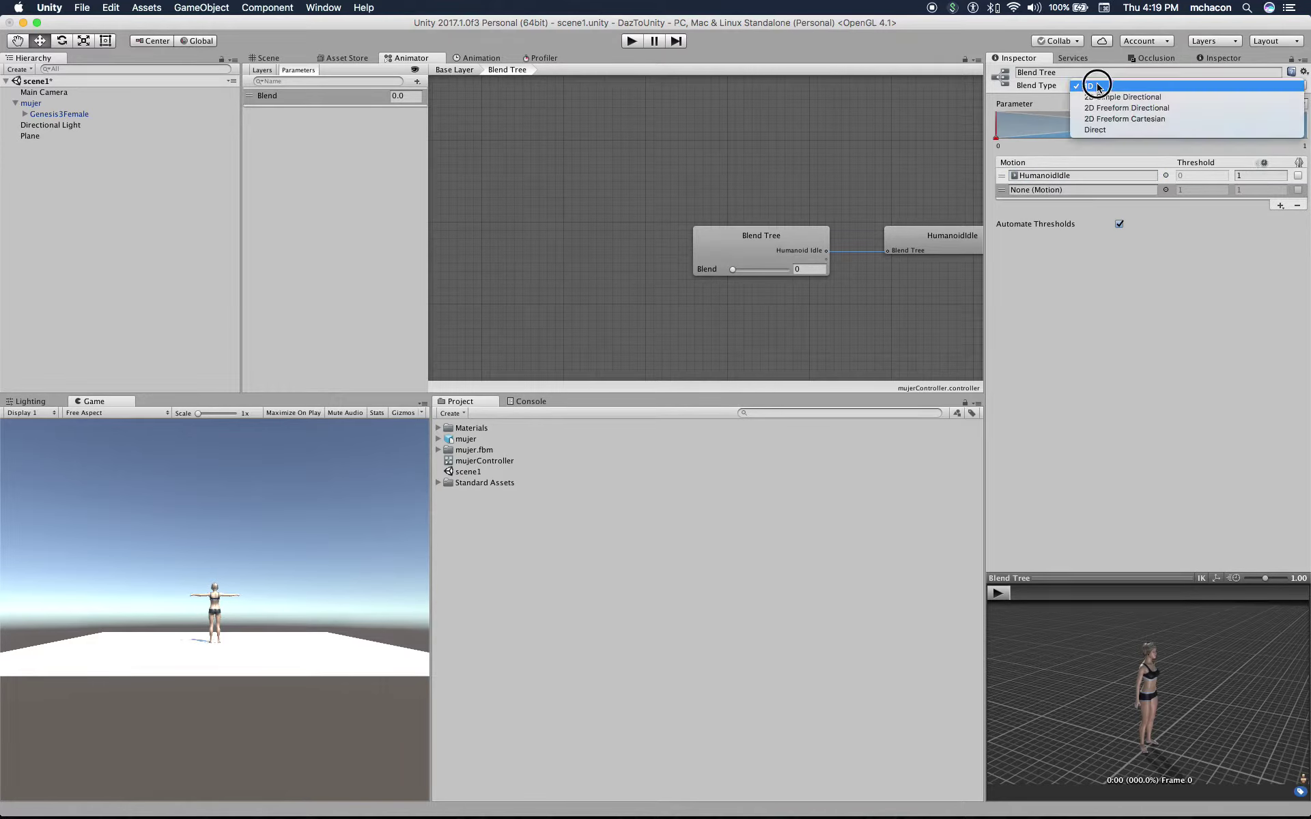
pyautogui.click(1145, 120)
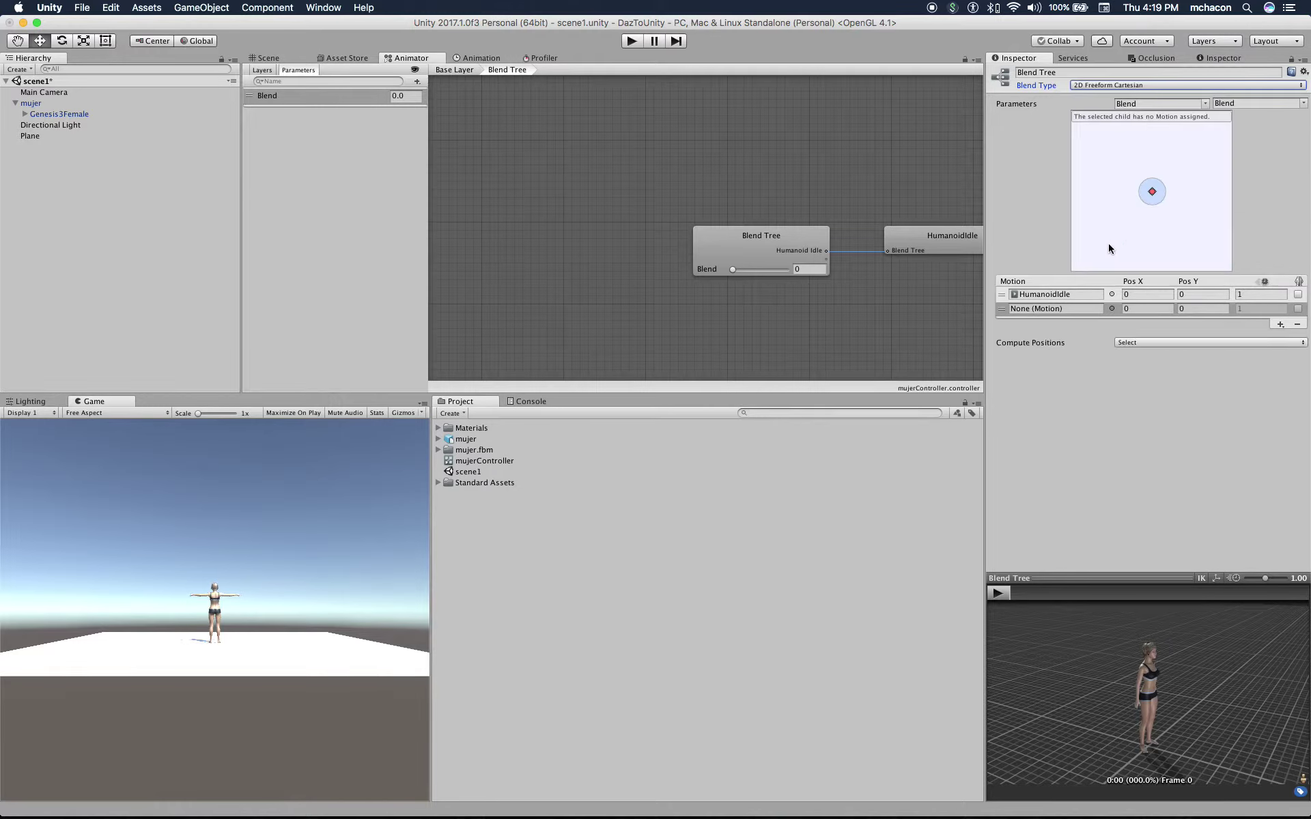
# Assign HumanoidWalk to the new motion slot and review the blend parameters
pyautogui.click(1112, 309)
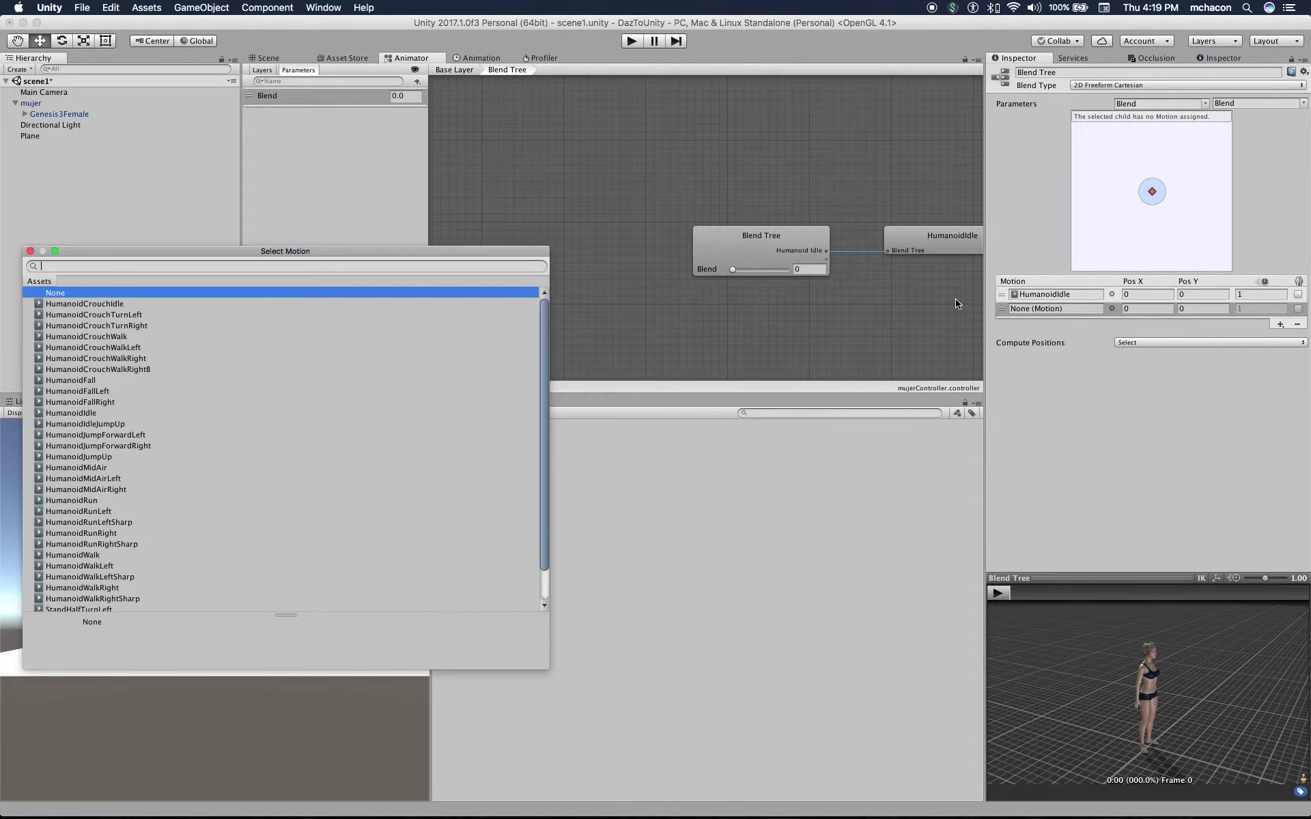
pyautogui.scroll(-3, 323, 480)
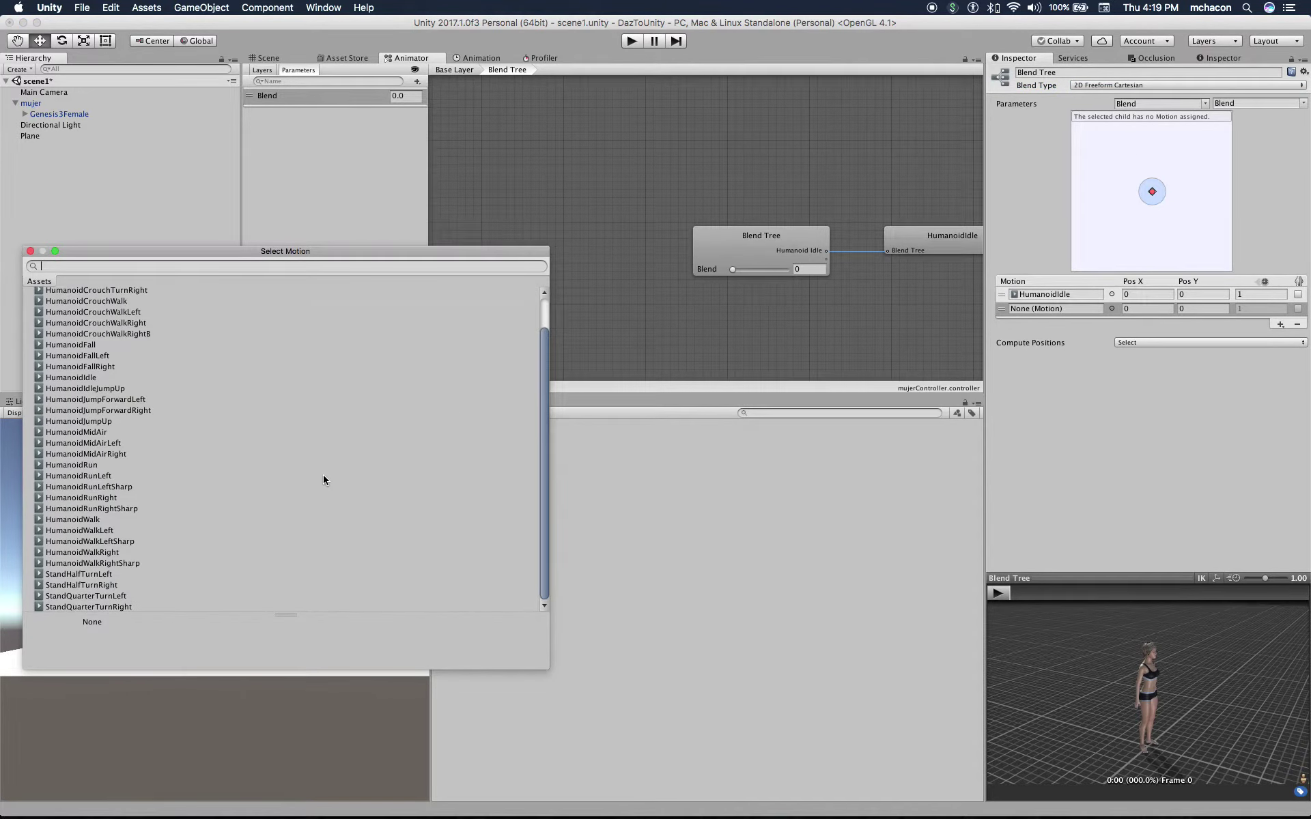
pyautogui.doubleClick(103, 521)
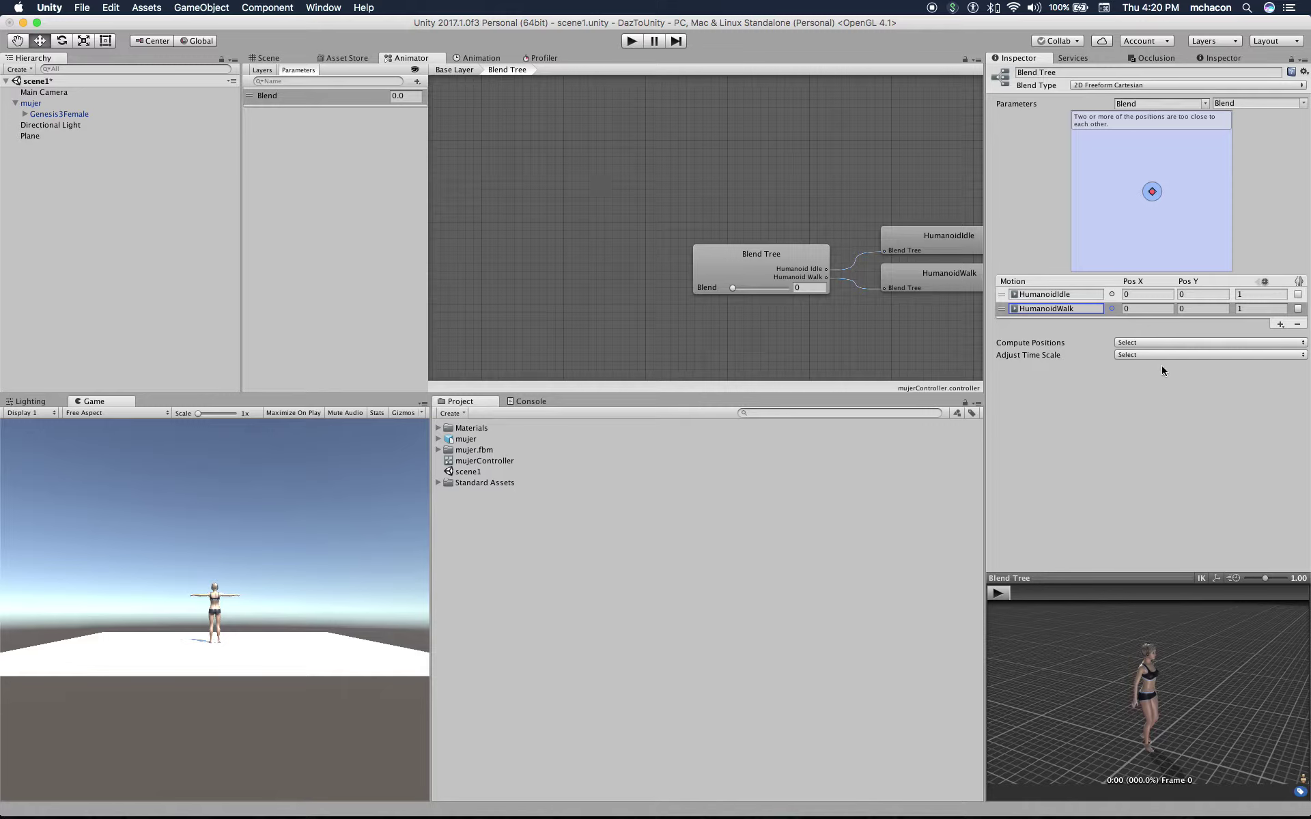
pyautogui.click(1214, 104)
pyautogui.click(1265, 160)
pyautogui.click(306, 71)
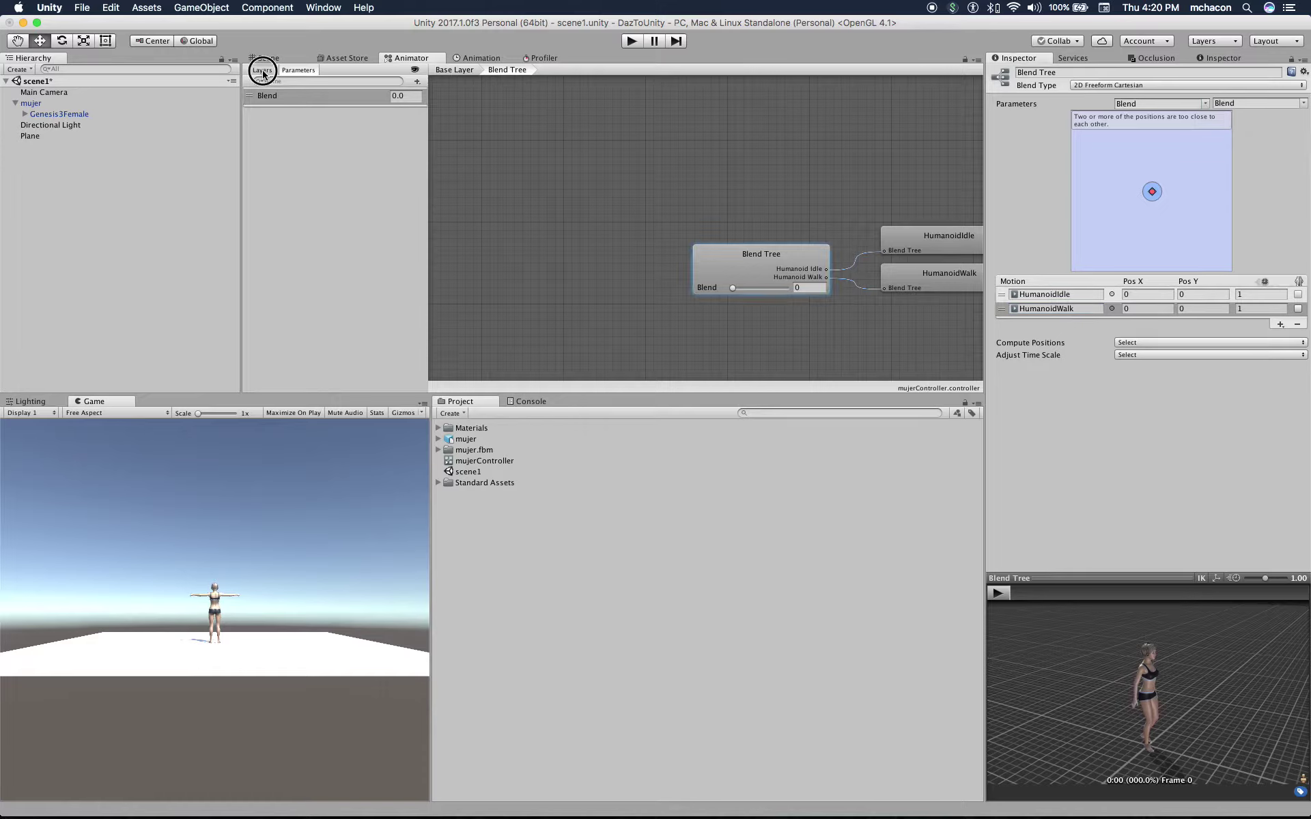
# Create float parameters caminar and direccion in the Animator
pyautogui.click(417, 82)
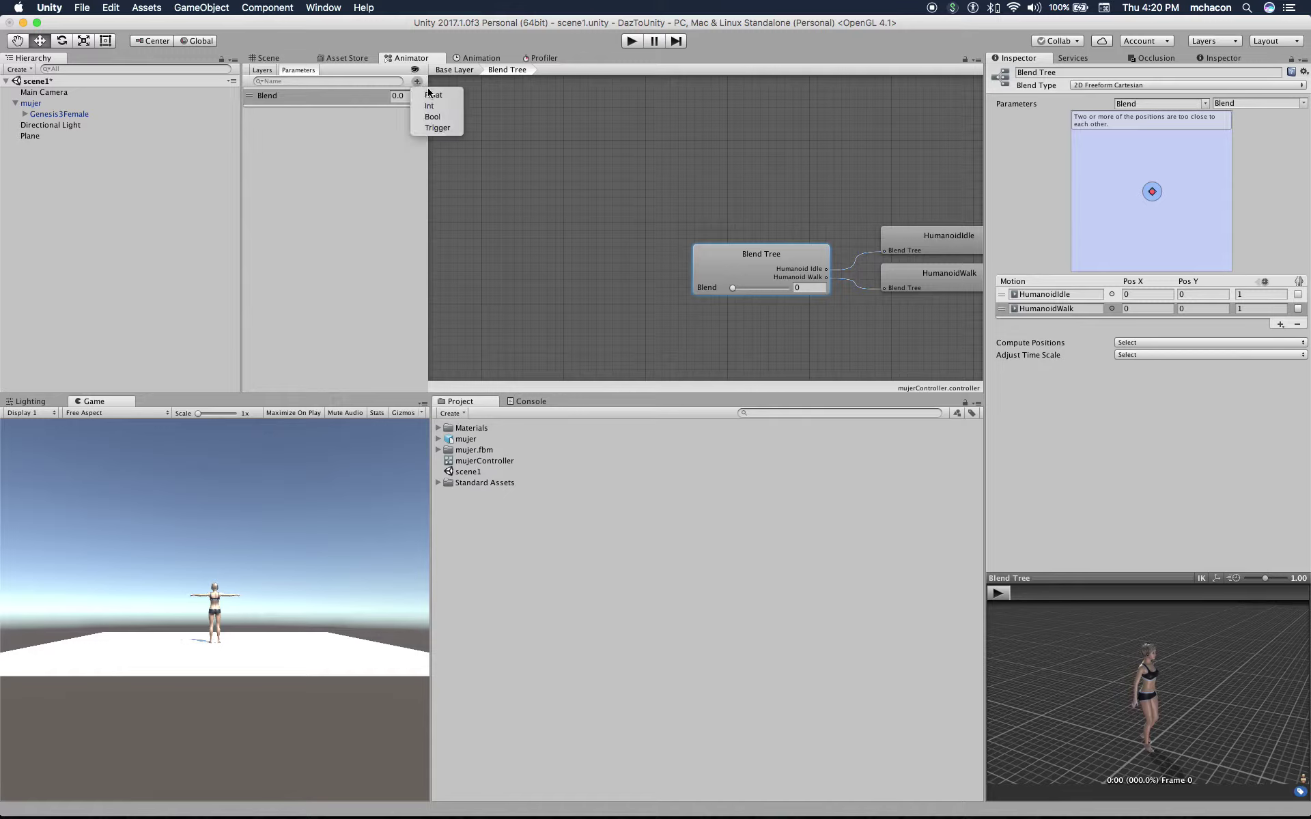
pyautogui.click(433, 96)
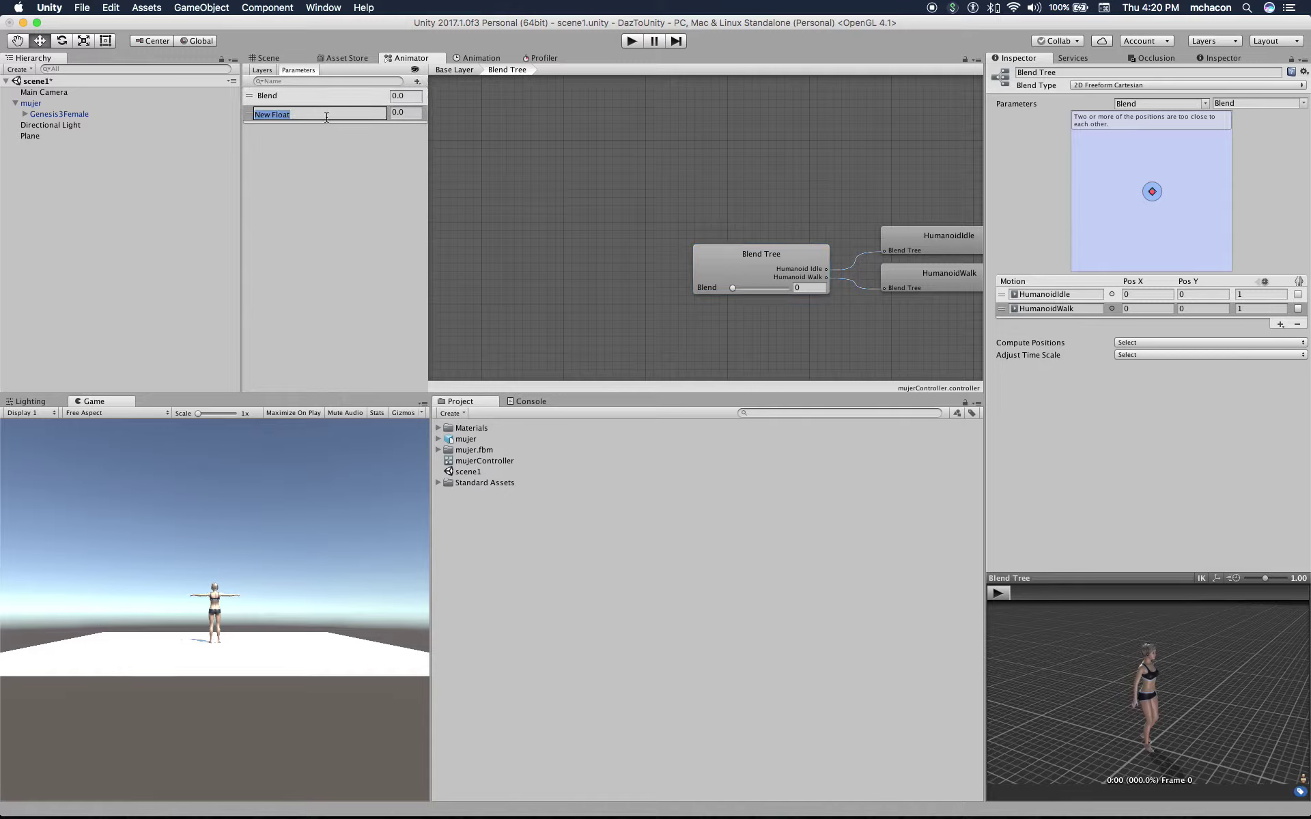
pyautogui.write('ca')
pyautogui.write('minar')
pyautogui.press('Return')
pyautogui.click(417, 81)
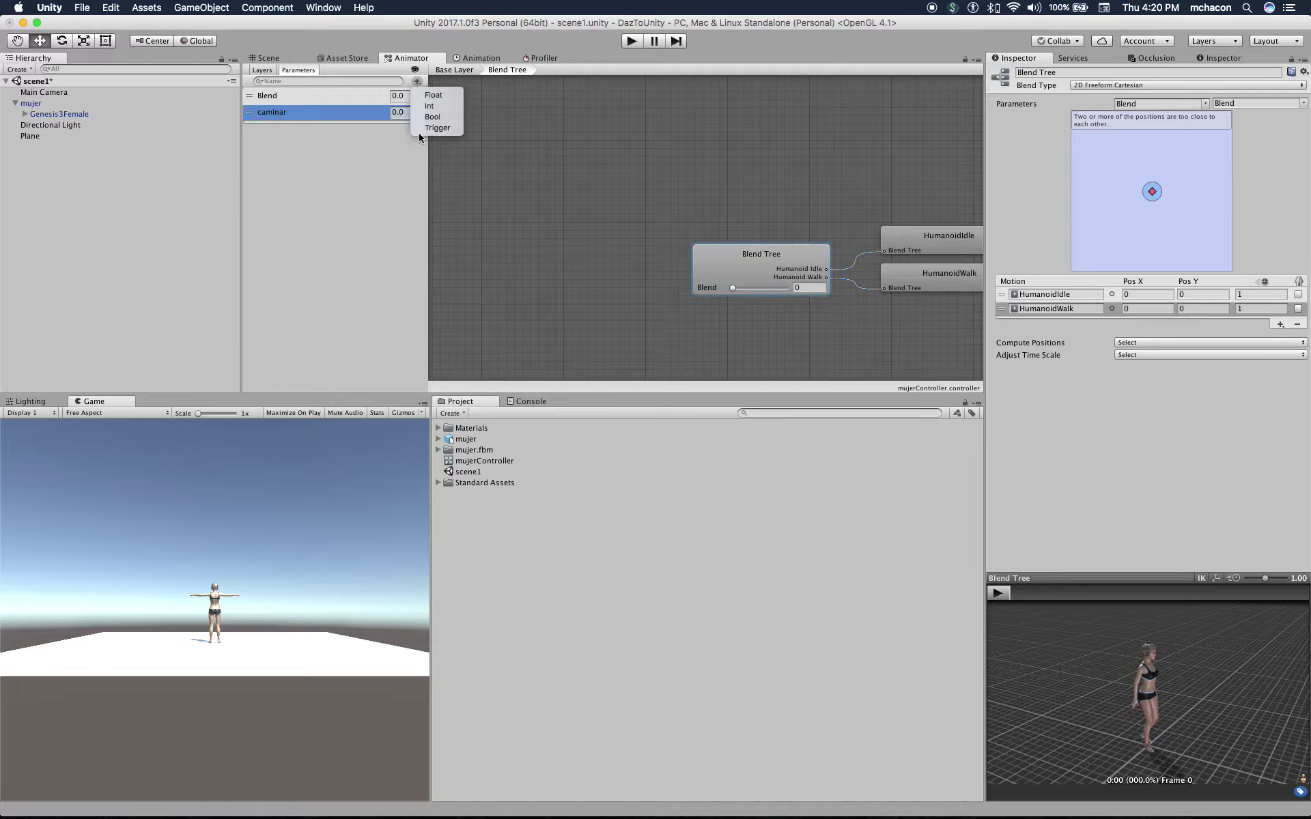
pyautogui.click(433, 96)
pyautogui.write('d')
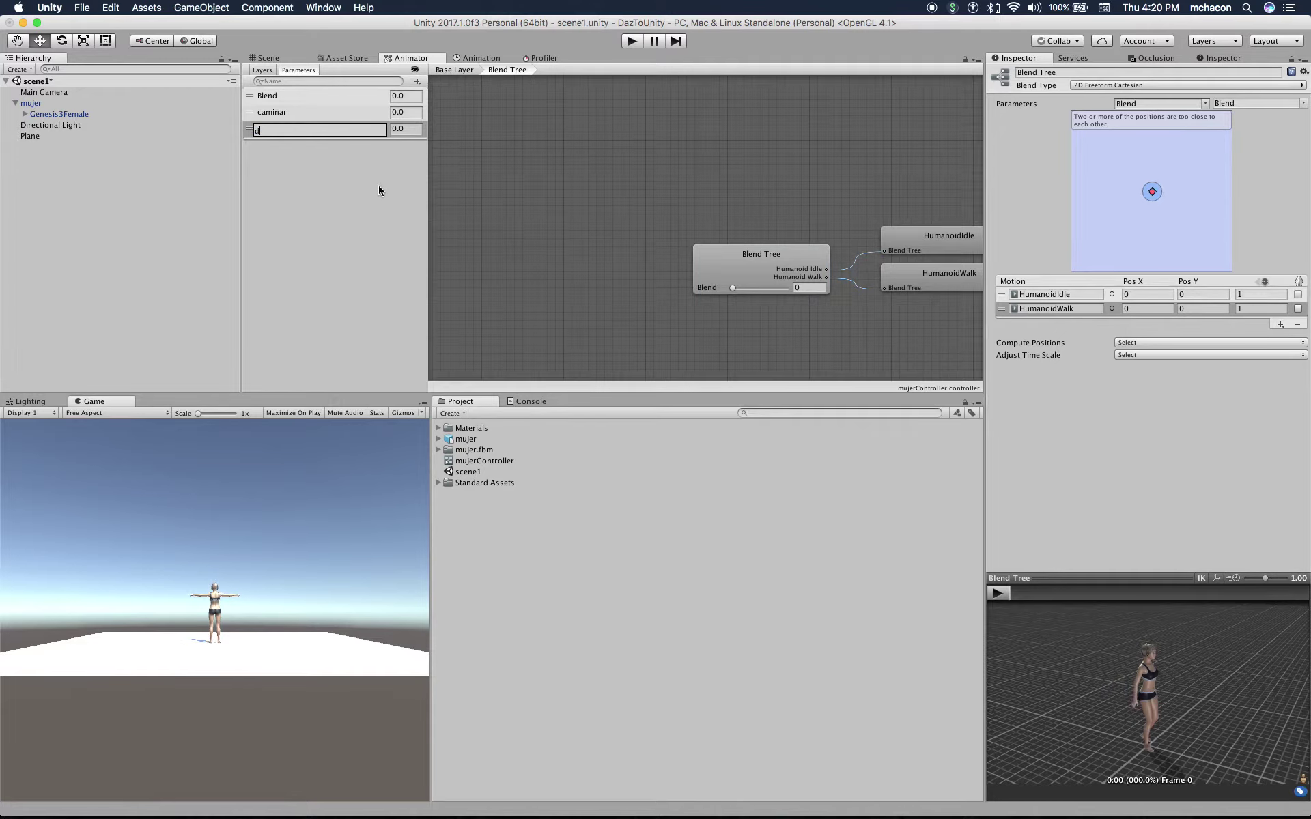
pyautogui.write('ireccion')
pyautogui.press('Return')
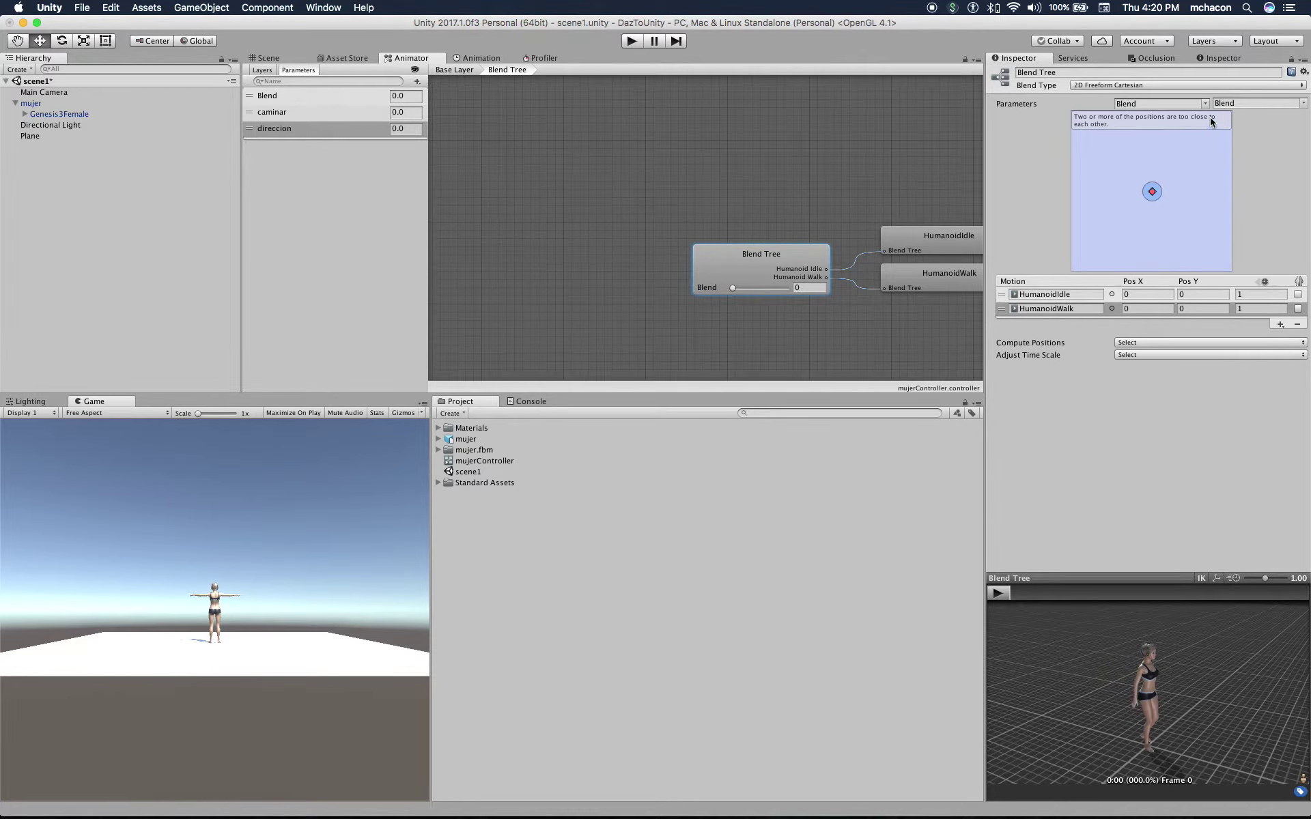
# Drive the blend tree's horizontal axis with direccion and vertical axis with caminar
pyautogui.click(1214, 104)
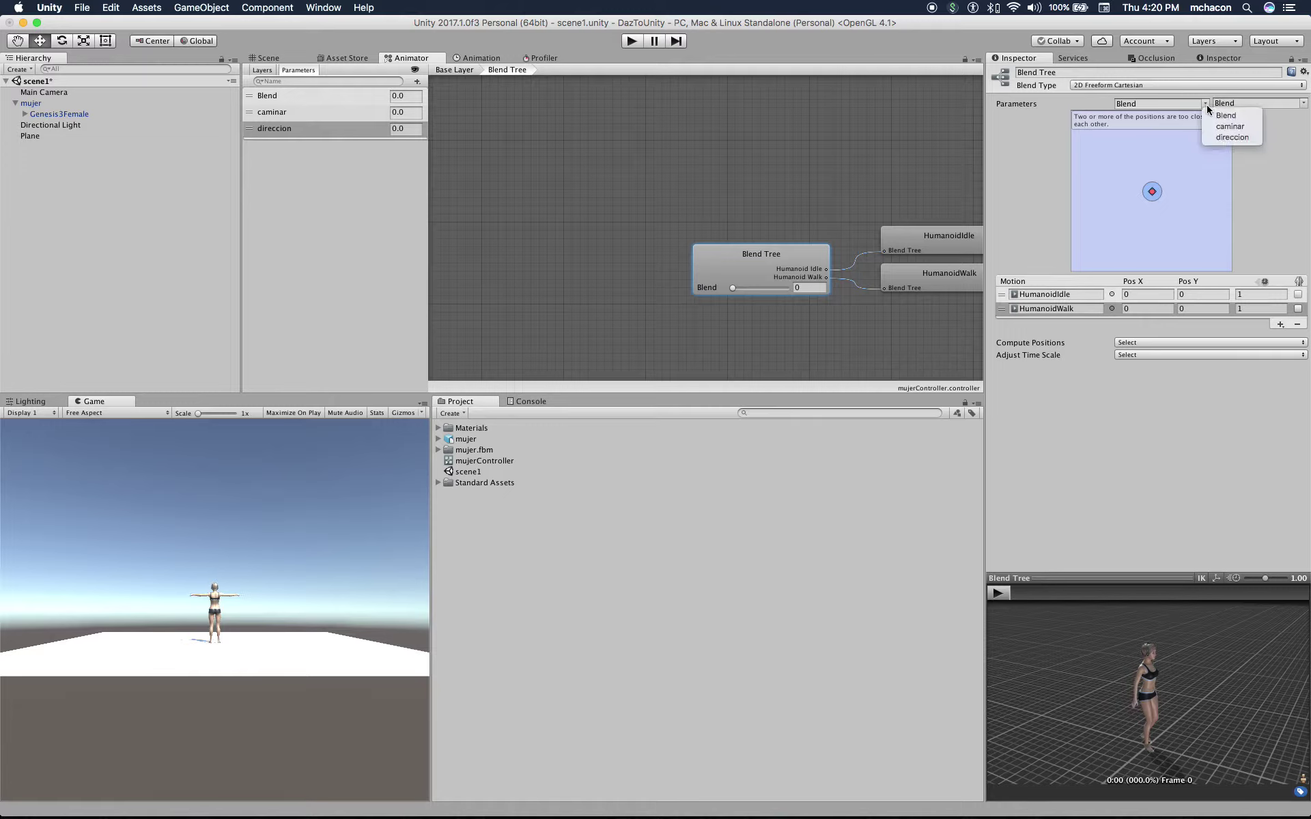
pyautogui.click(1222, 138)
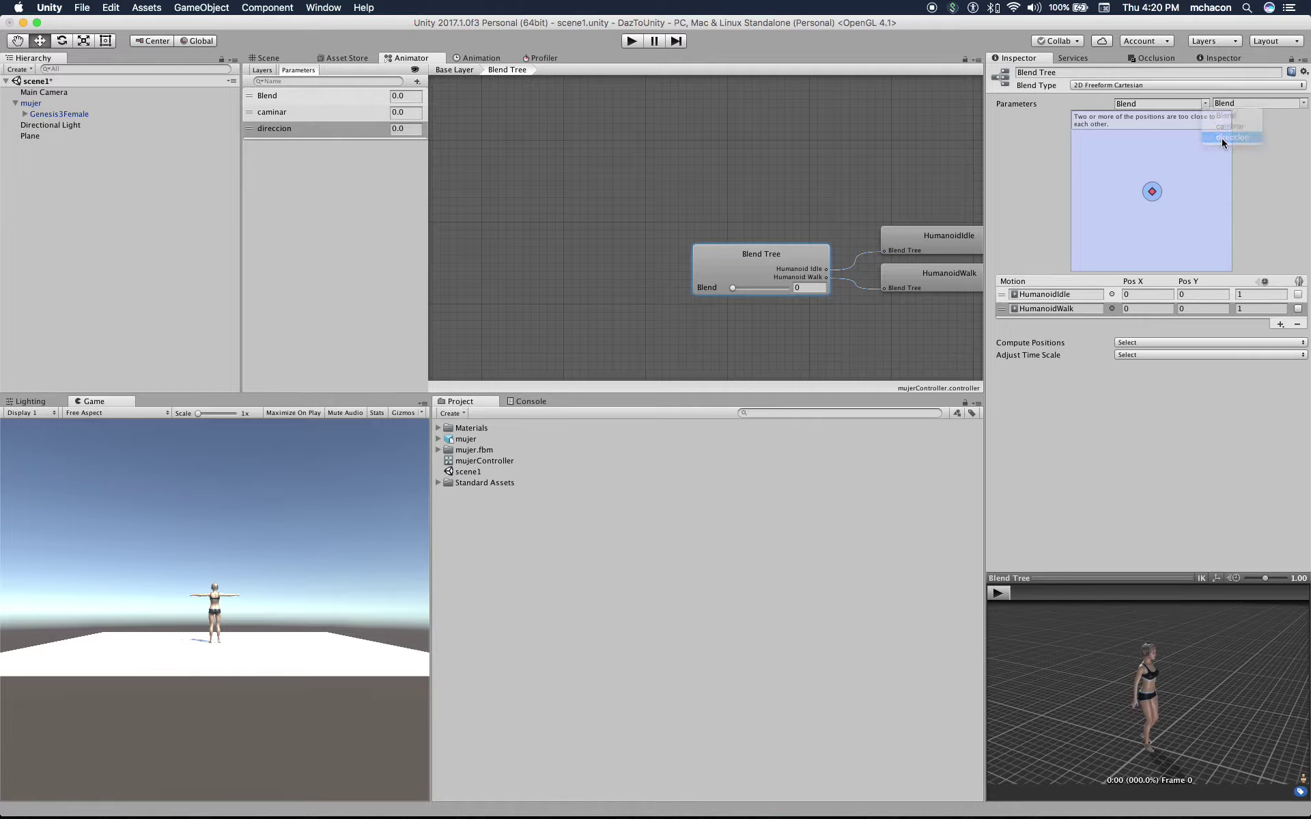
pyautogui.click(1300, 105)
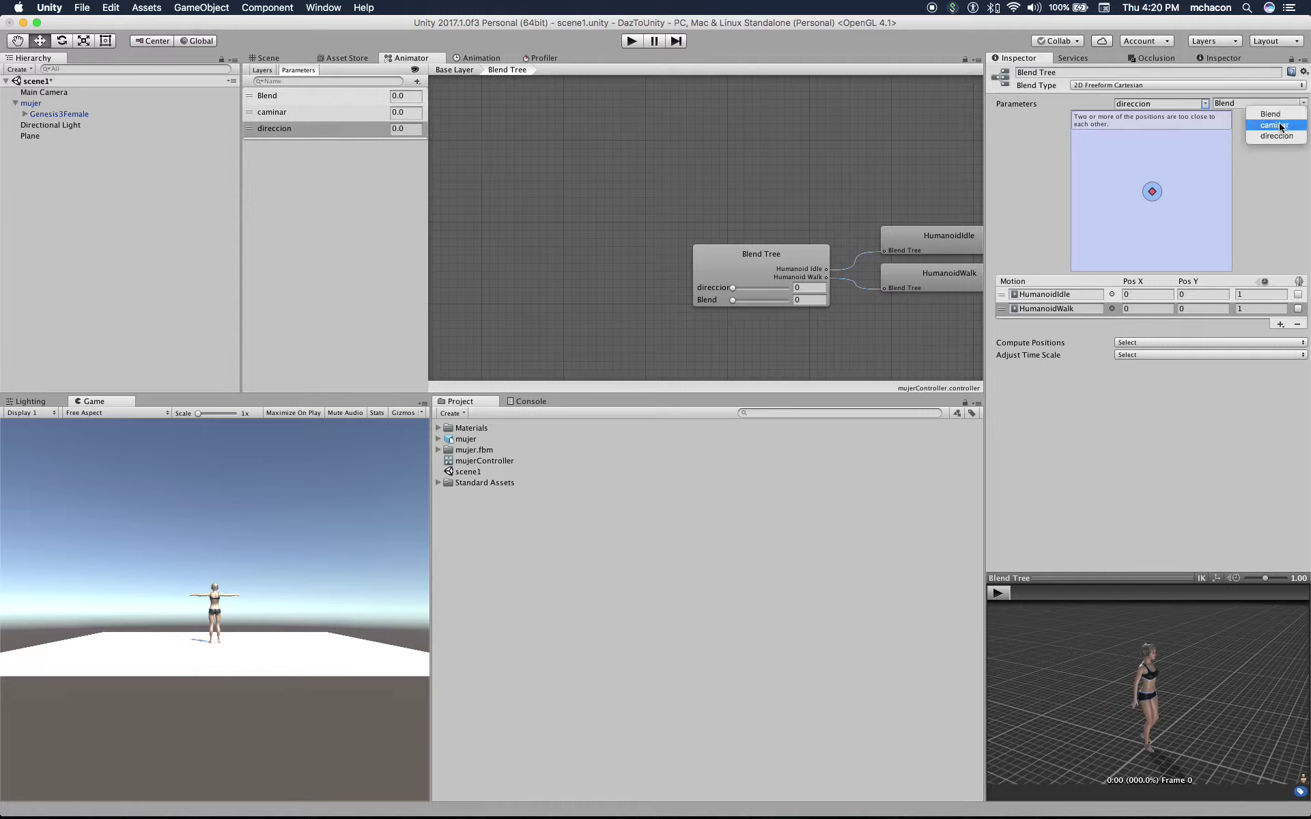
pyautogui.click(1281, 125)
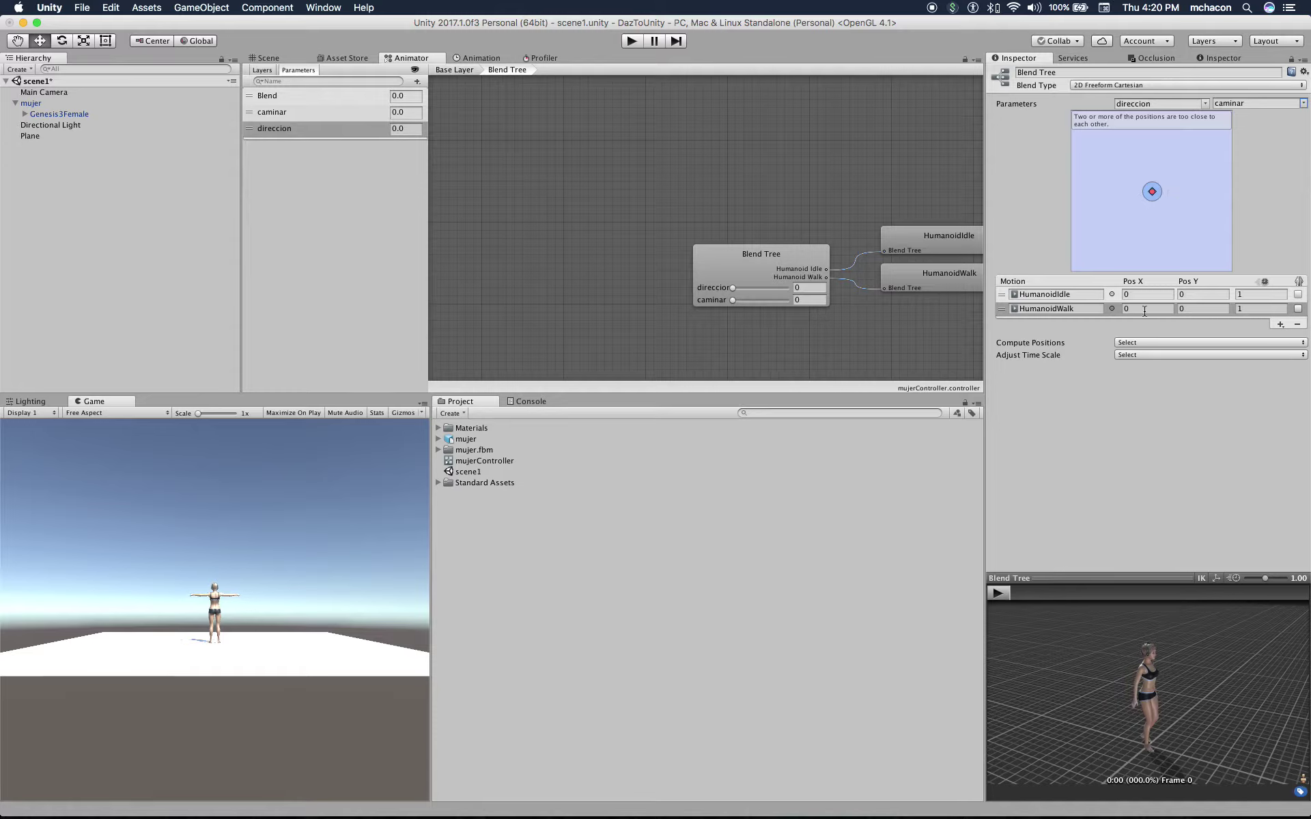
# Set HumanoidWalk's Pos Y to 1, correcting a mistyped 10
pyautogui.click(1192, 311)
pyautogui.write('1')
pyautogui.press('Tab')
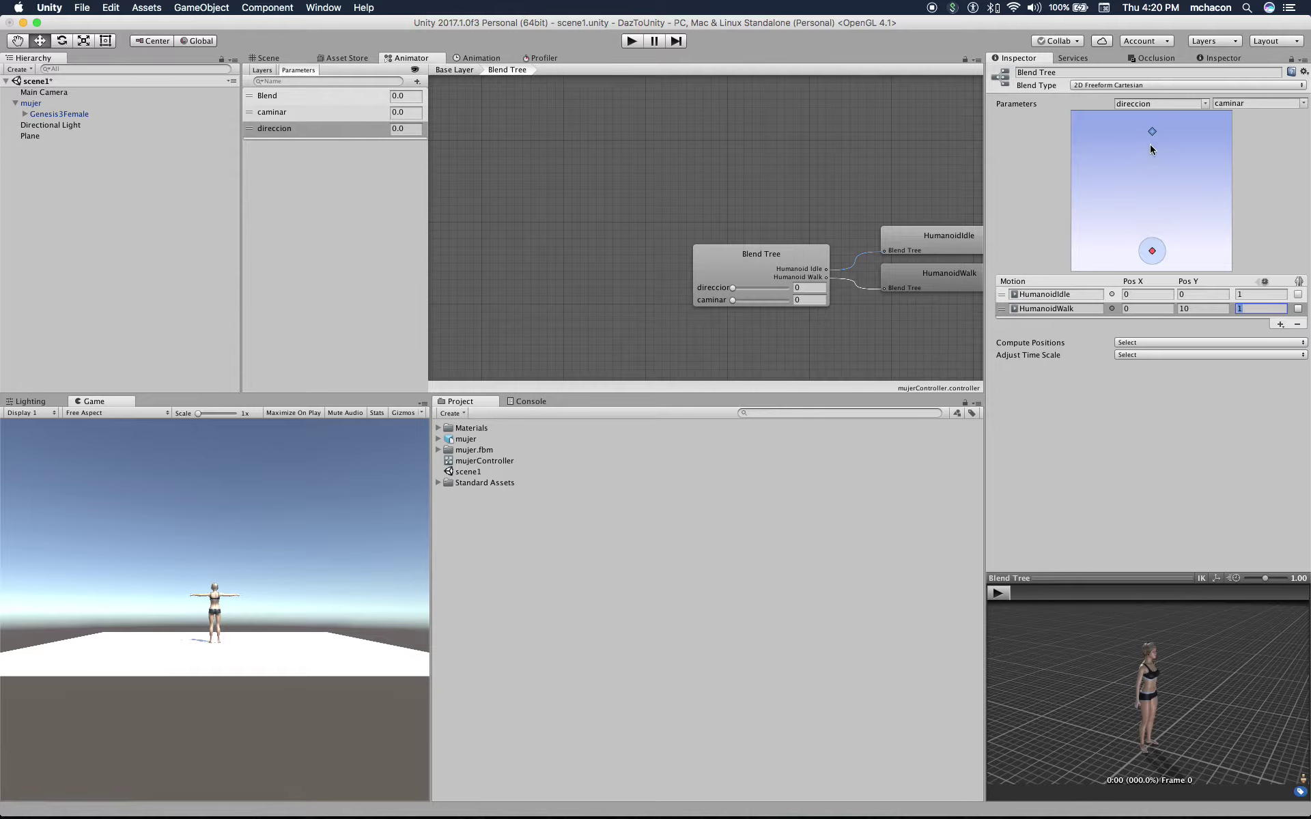
pyautogui.click(1205, 310)
pyautogui.press('BackSpace')
pyautogui.press('Tab')
# Drag the caminar preview to 1 and play-test the walking character
pyautogui.click(733, 301)
pyautogui.moveTo(734, 300); pyautogui.dragTo(798, 303)
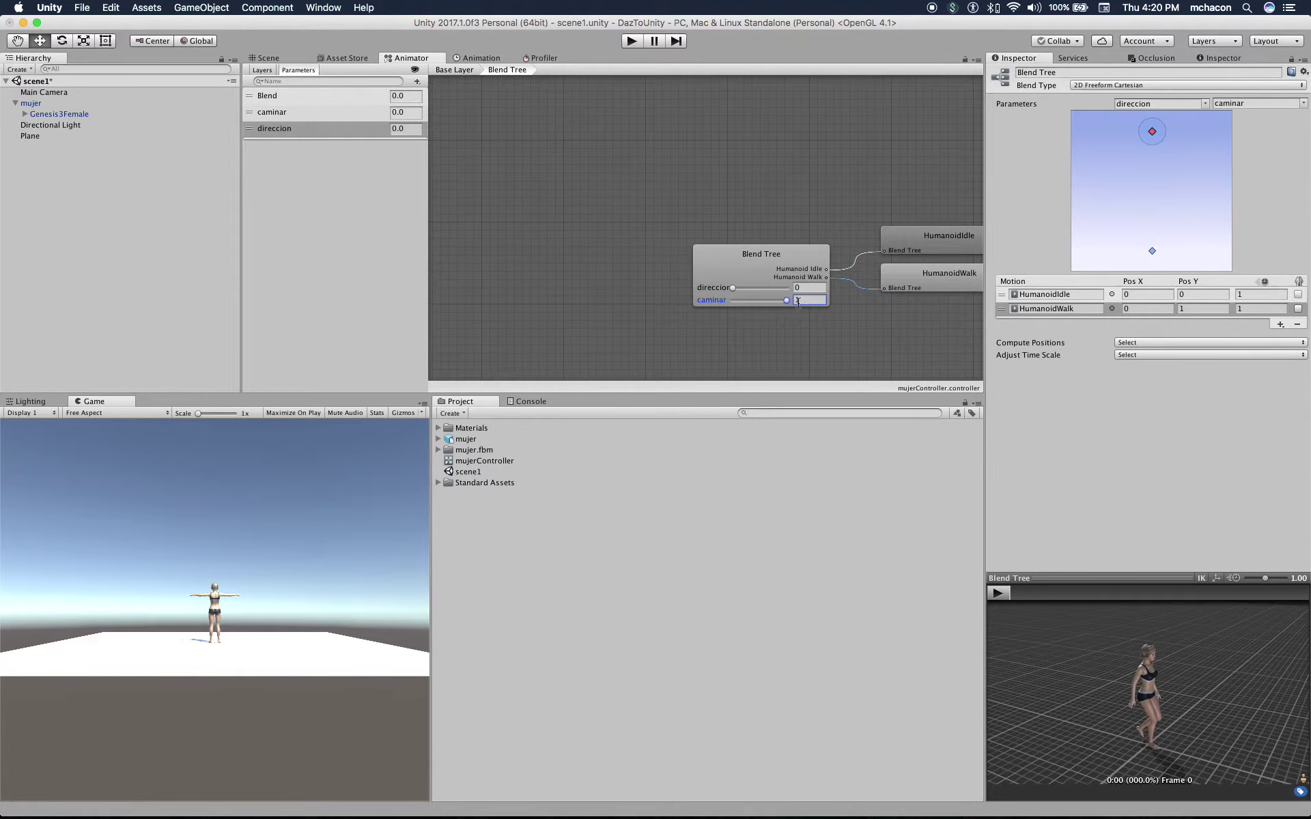
pyautogui.click(632, 42)
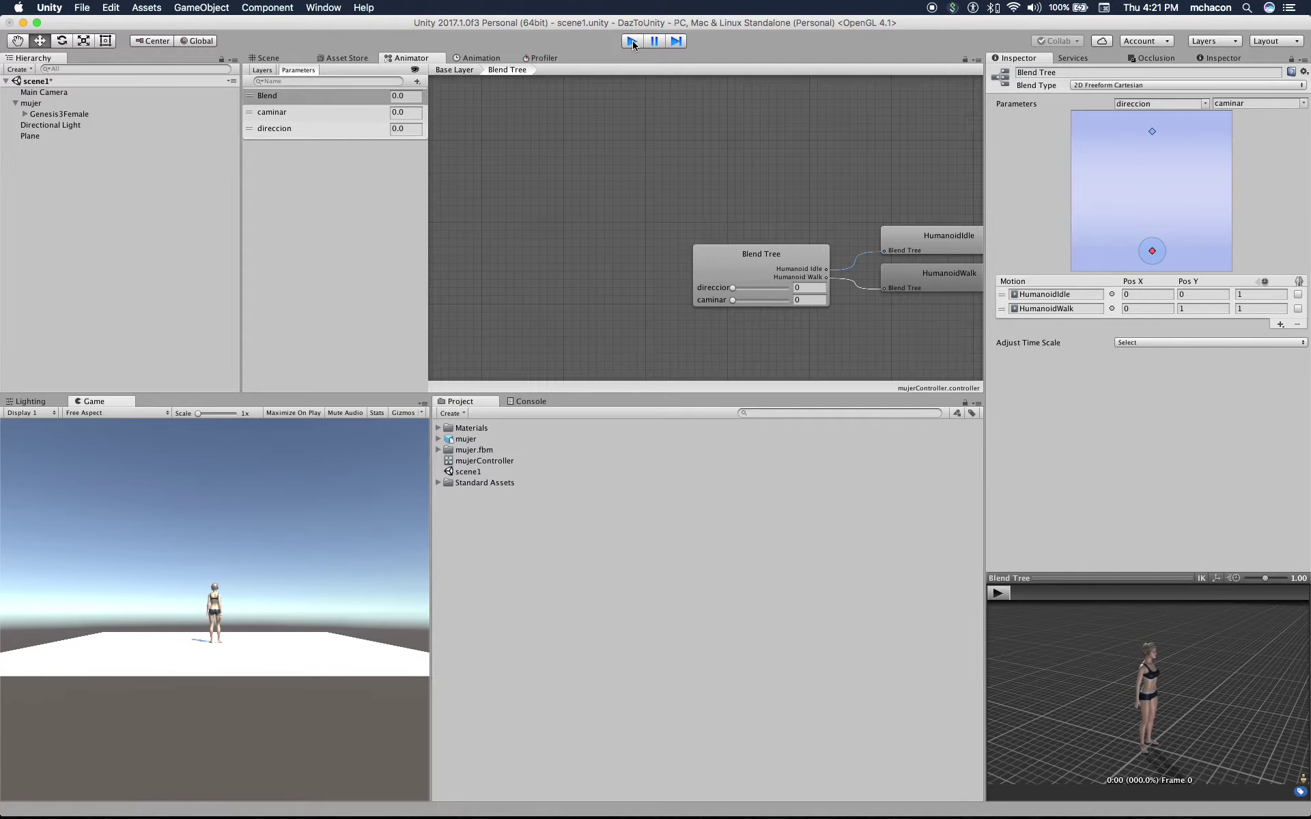
pyautogui.click(633, 41)
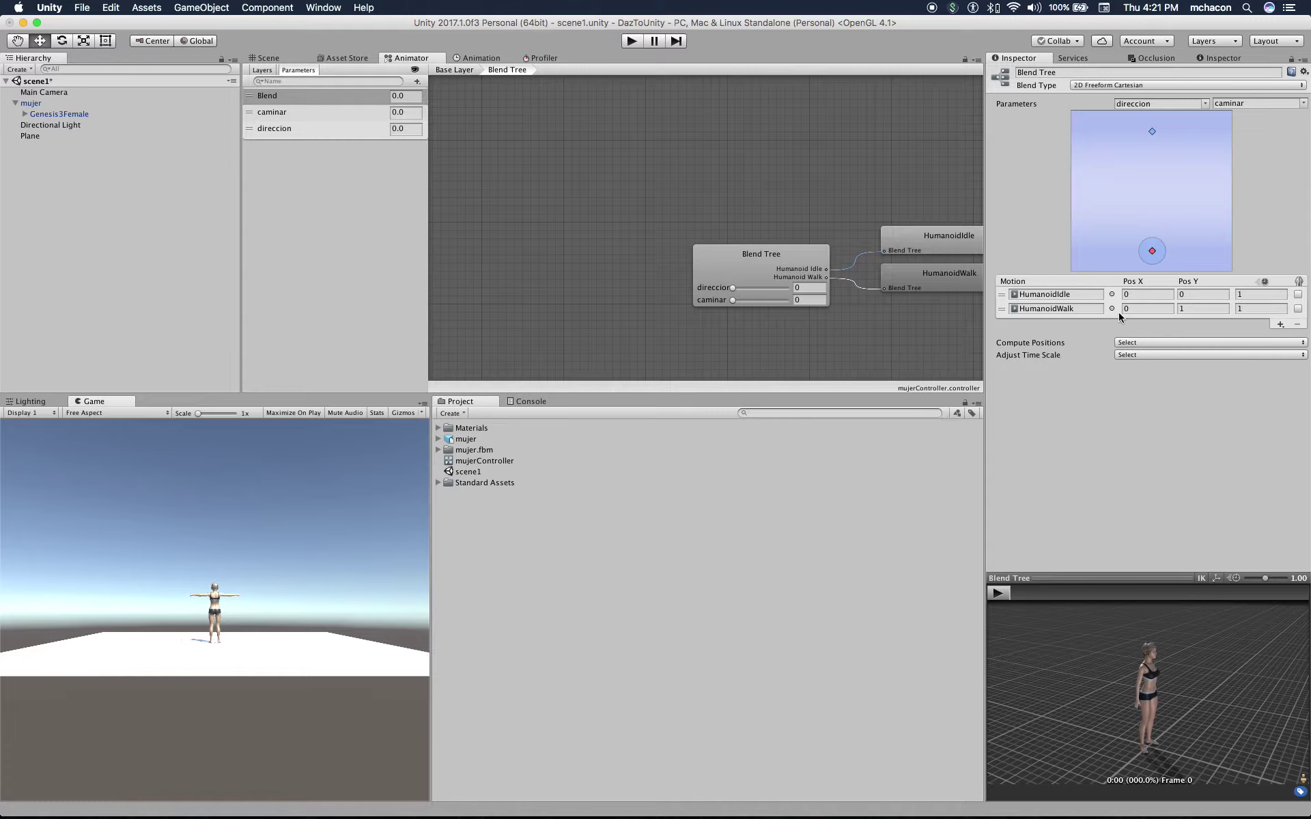
# Add a third motion slot holding HumanoidWalk
pyautogui.click(1280, 325)
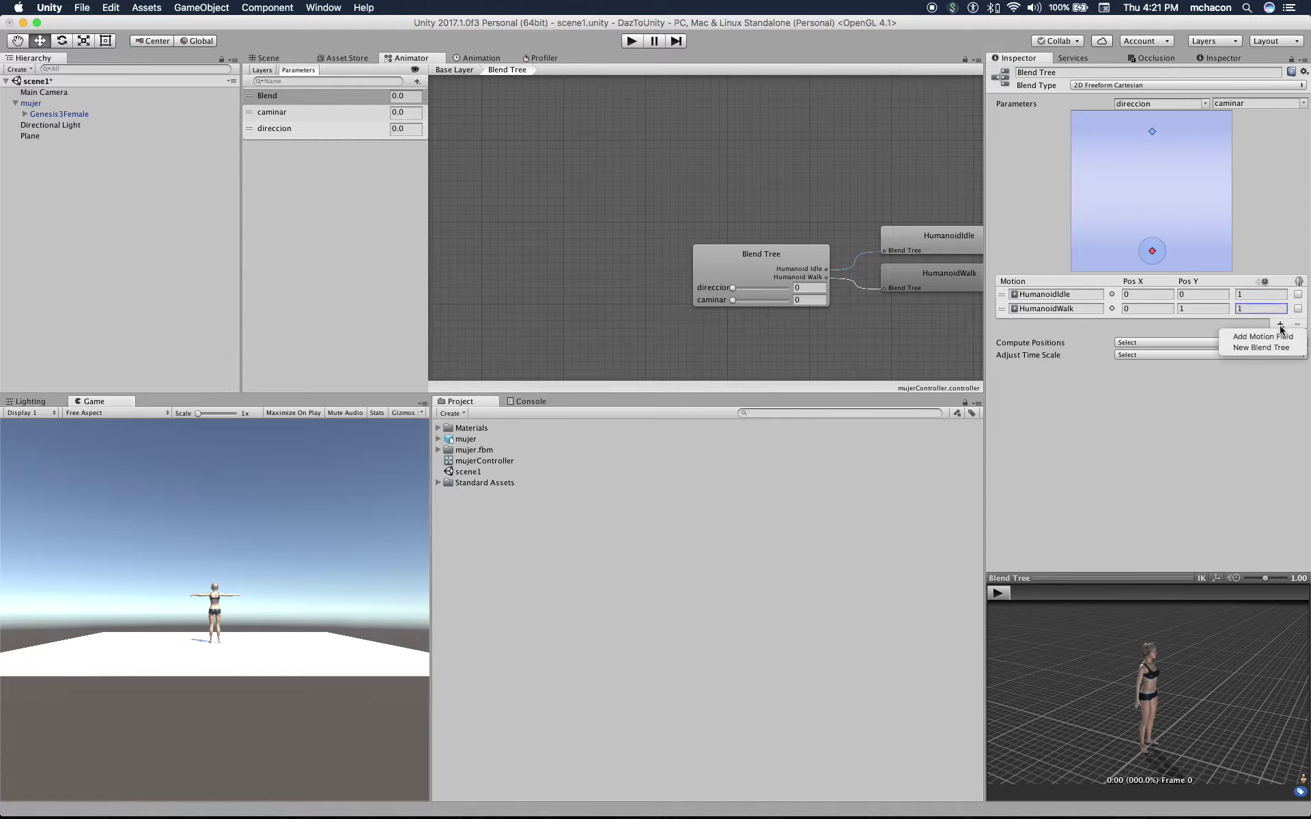
pyautogui.click(1247, 336)
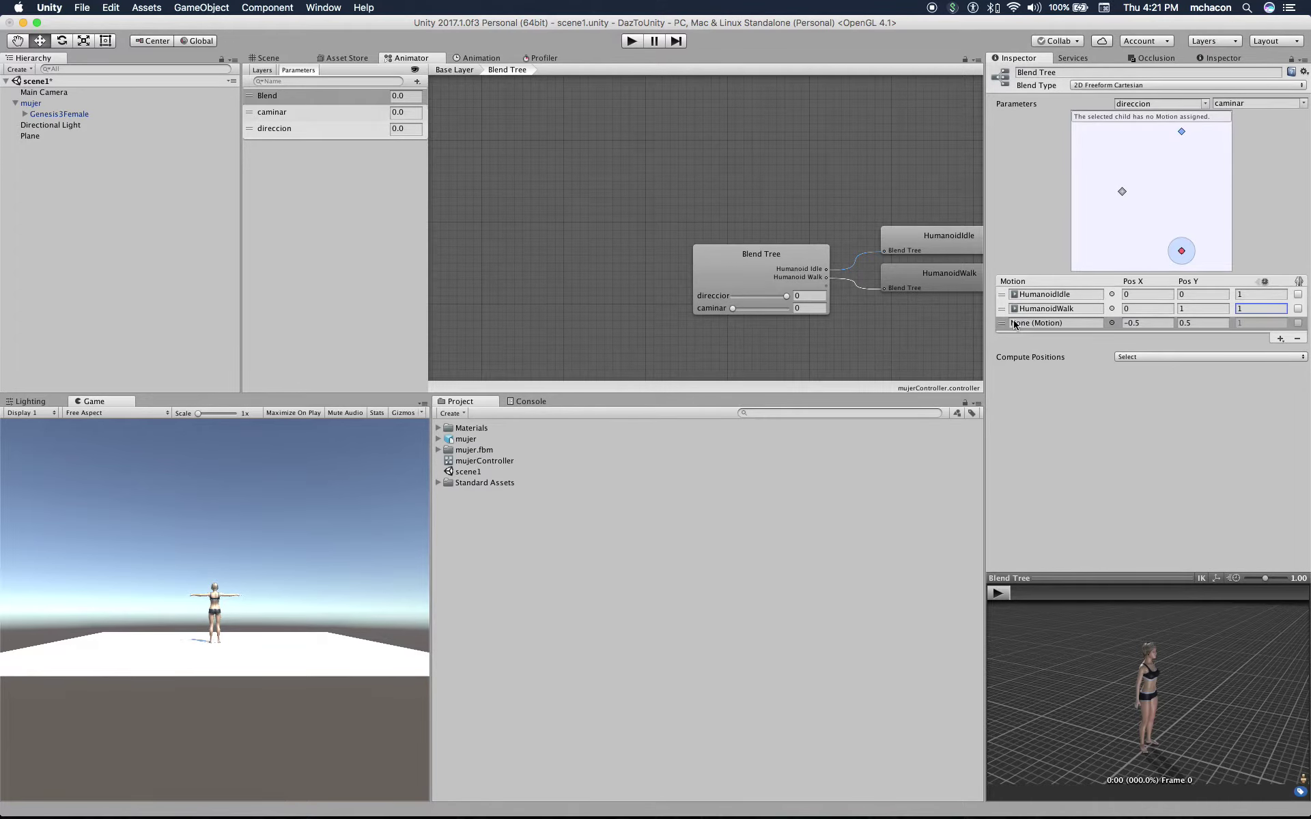
pyautogui.click(1111, 323)
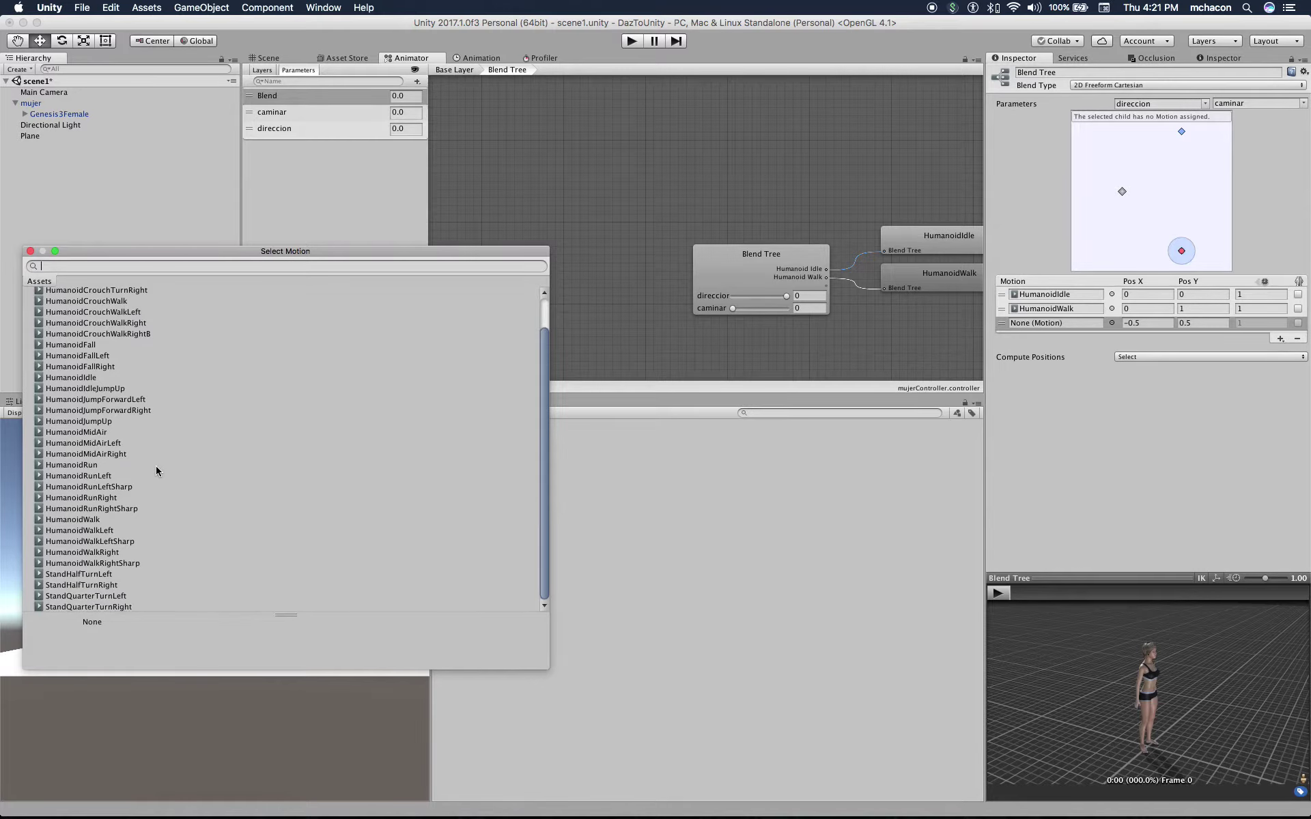
pyautogui.doubleClick(85, 520)
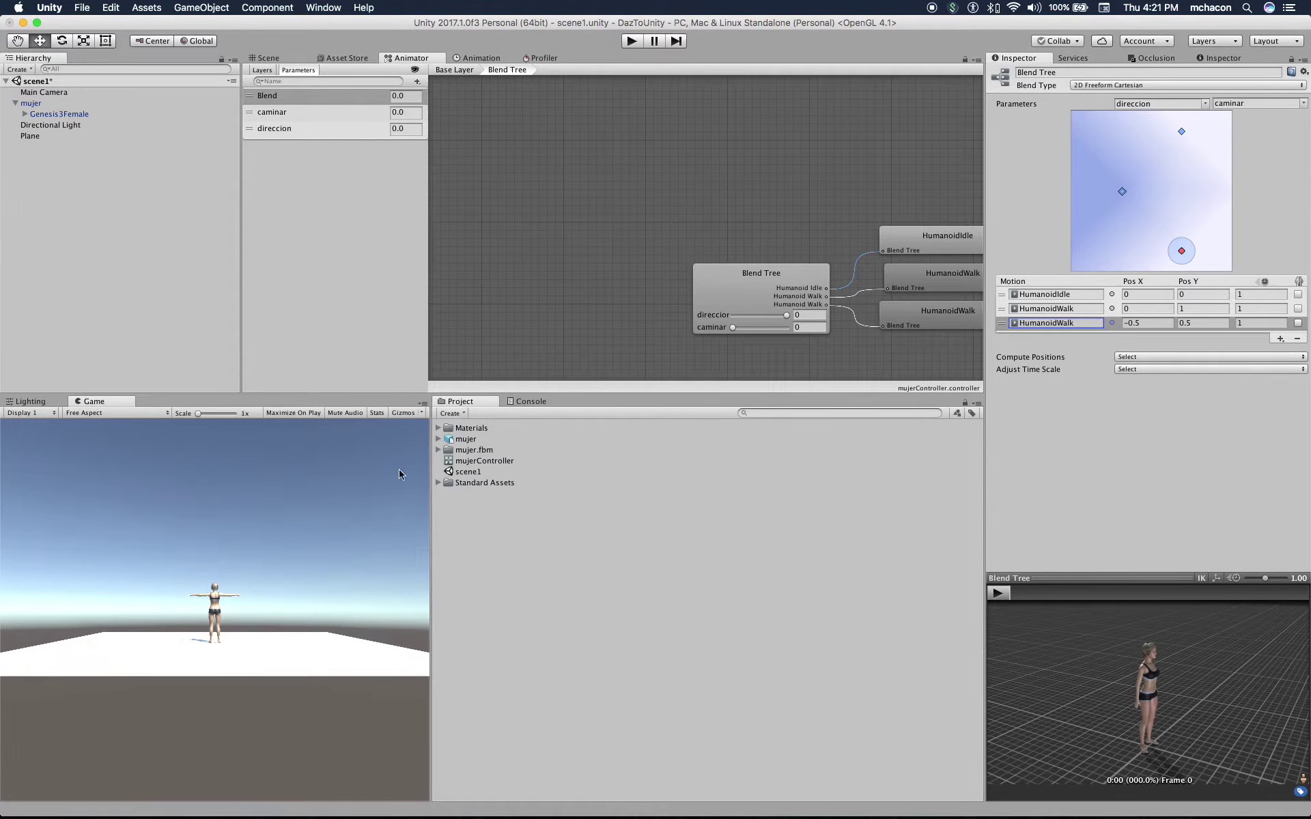
# Place the third motion at Pos X 0, Pos Y -1 with speed -1
pyautogui.click(1145, 322)
pyautogui.write('0')
pyautogui.press('Tab')
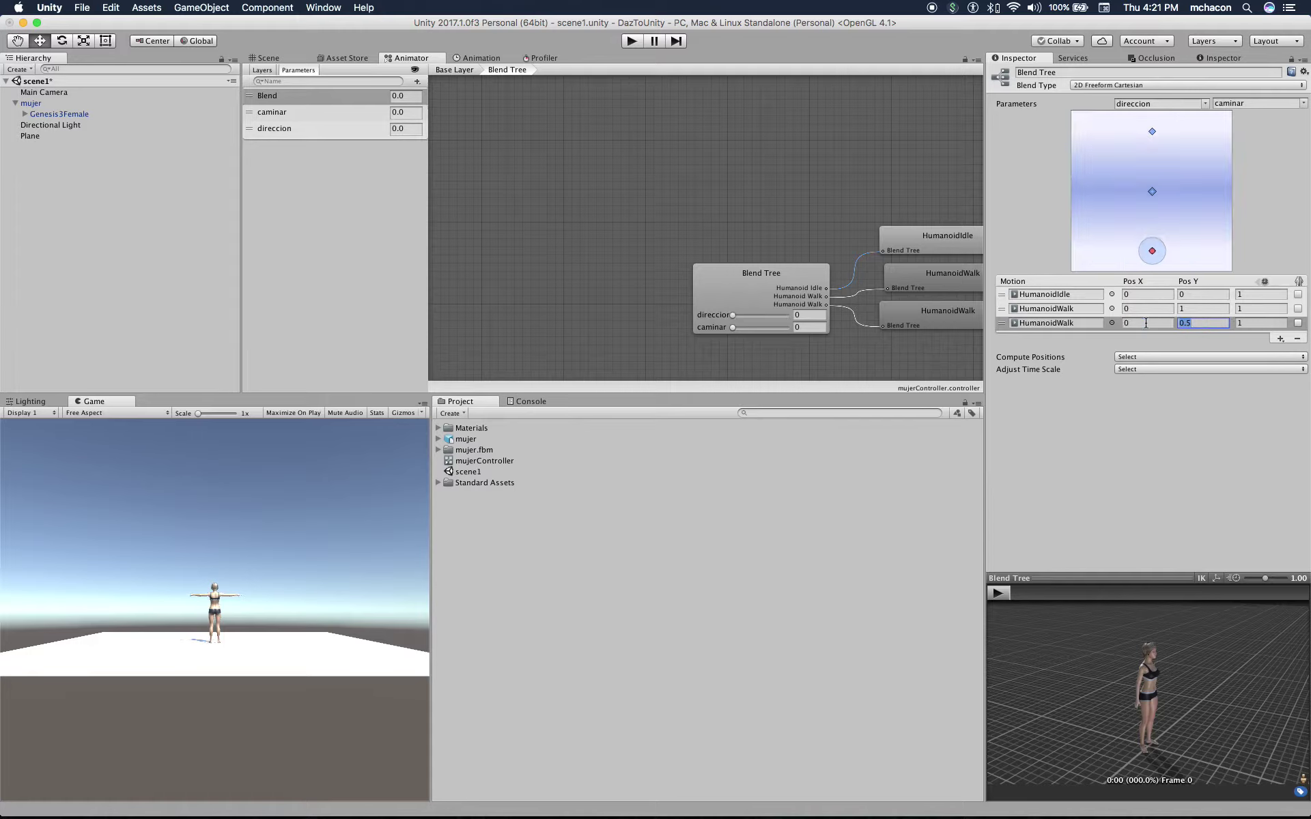
pyautogui.write('-1')
pyautogui.press('Tab')
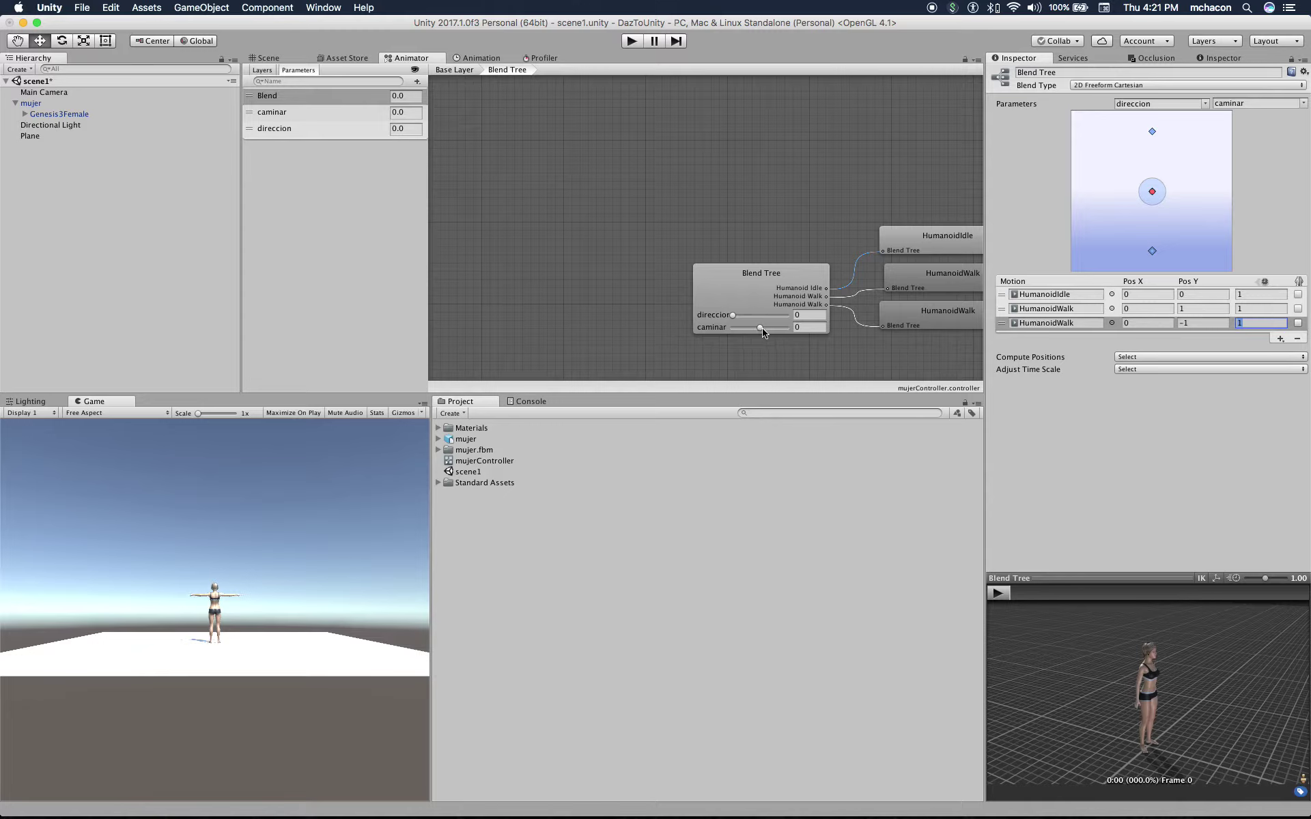
pyautogui.doubleClick(1253, 323)
pyautogui.write('-1')
pyautogui.press('Tab')
# Attach a new script component named mujerBehaviour to mujer and select the script asset
pyautogui.click(44, 104)
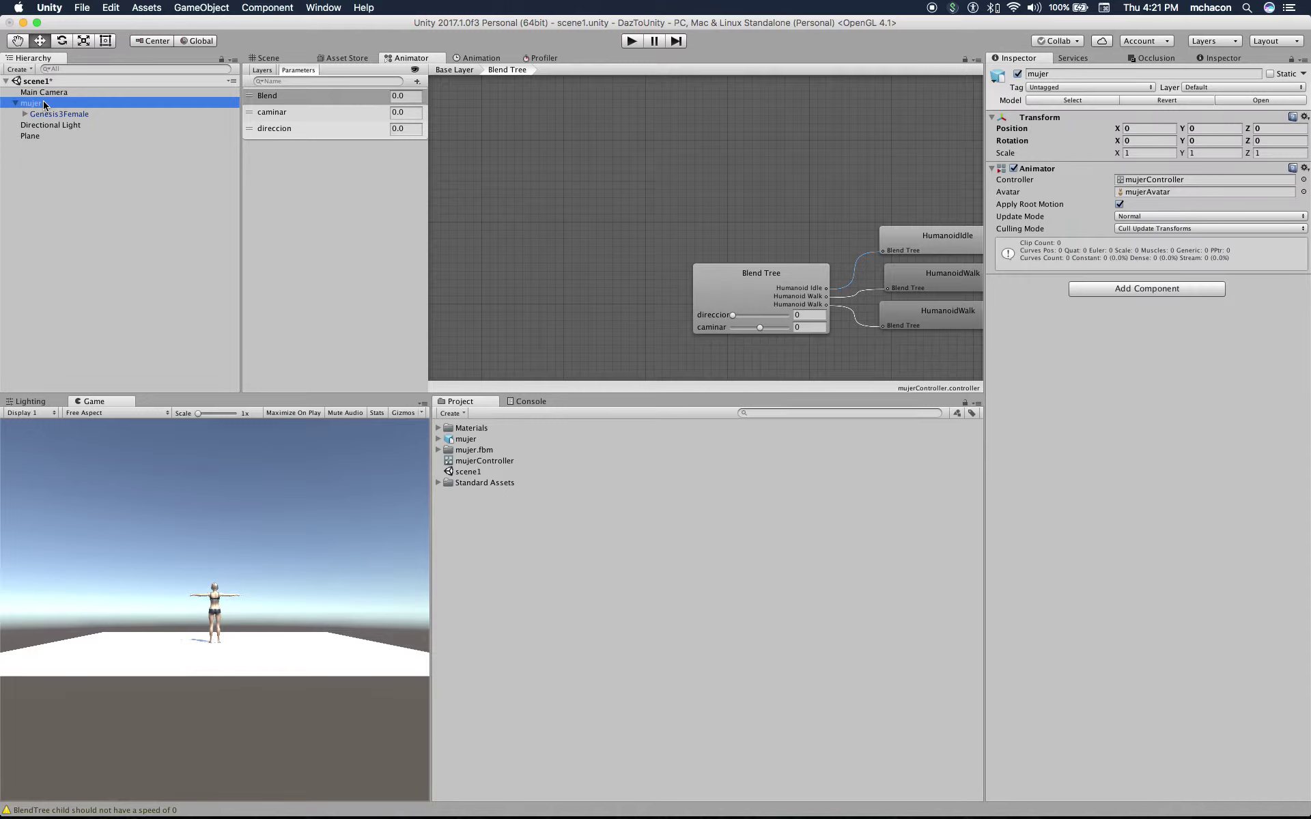
pyautogui.rightClick(44, 104)
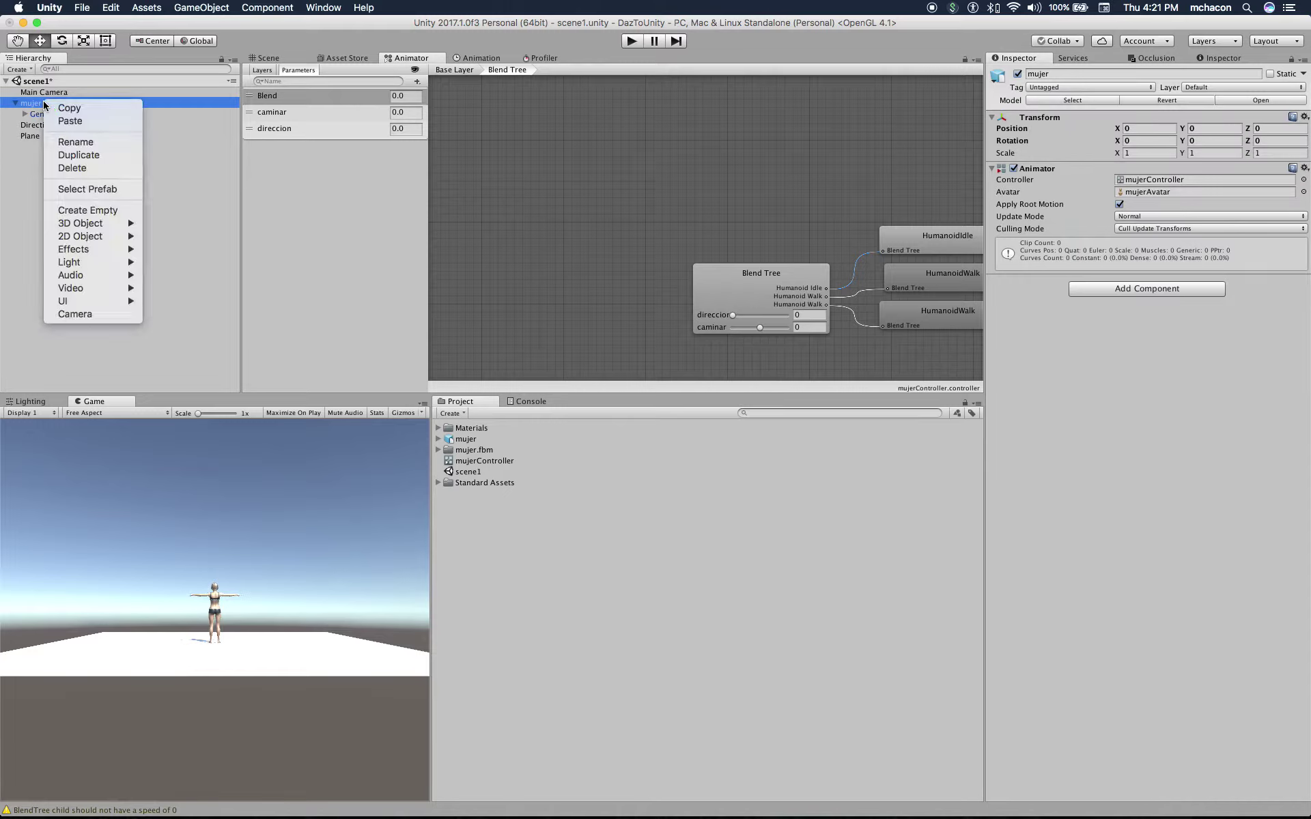
pyautogui.click(215, 301)
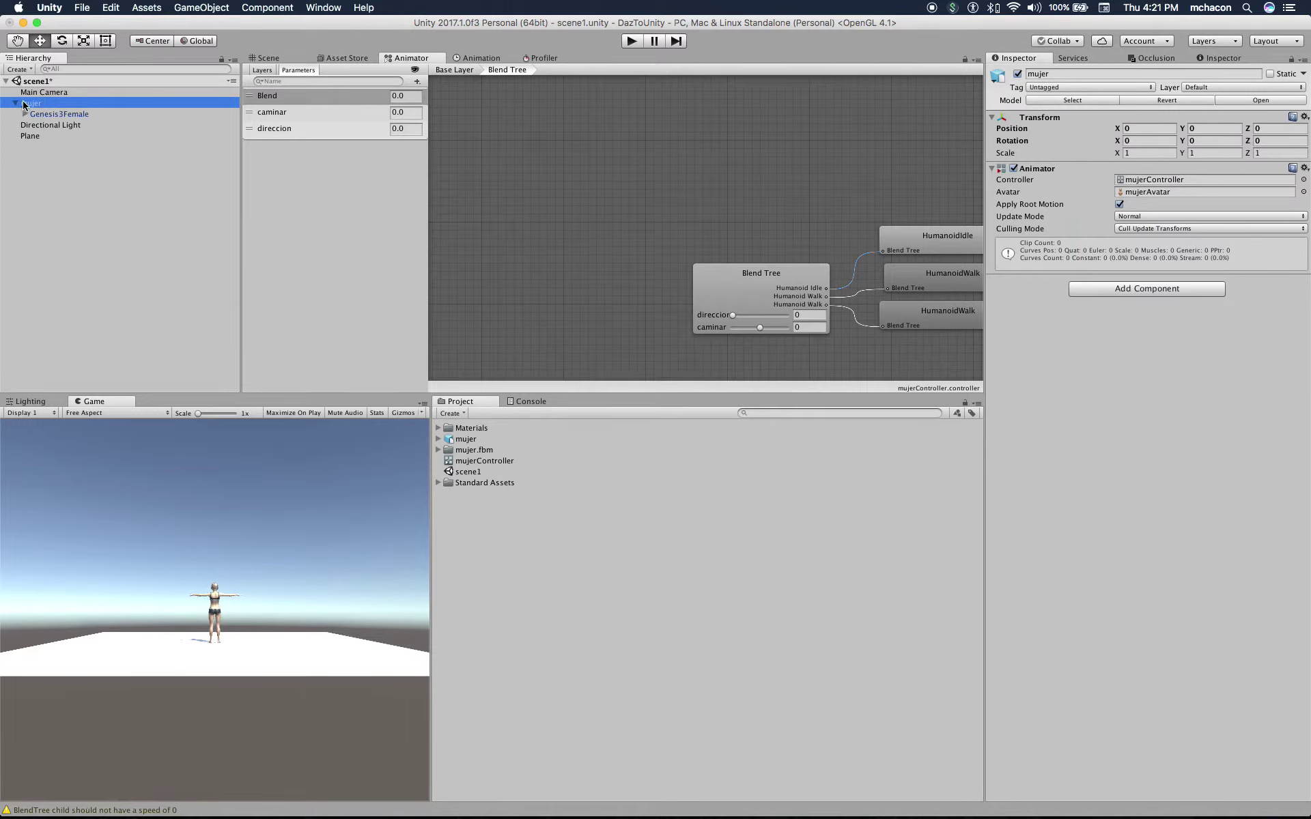
pyautogui.click(1137, 294)
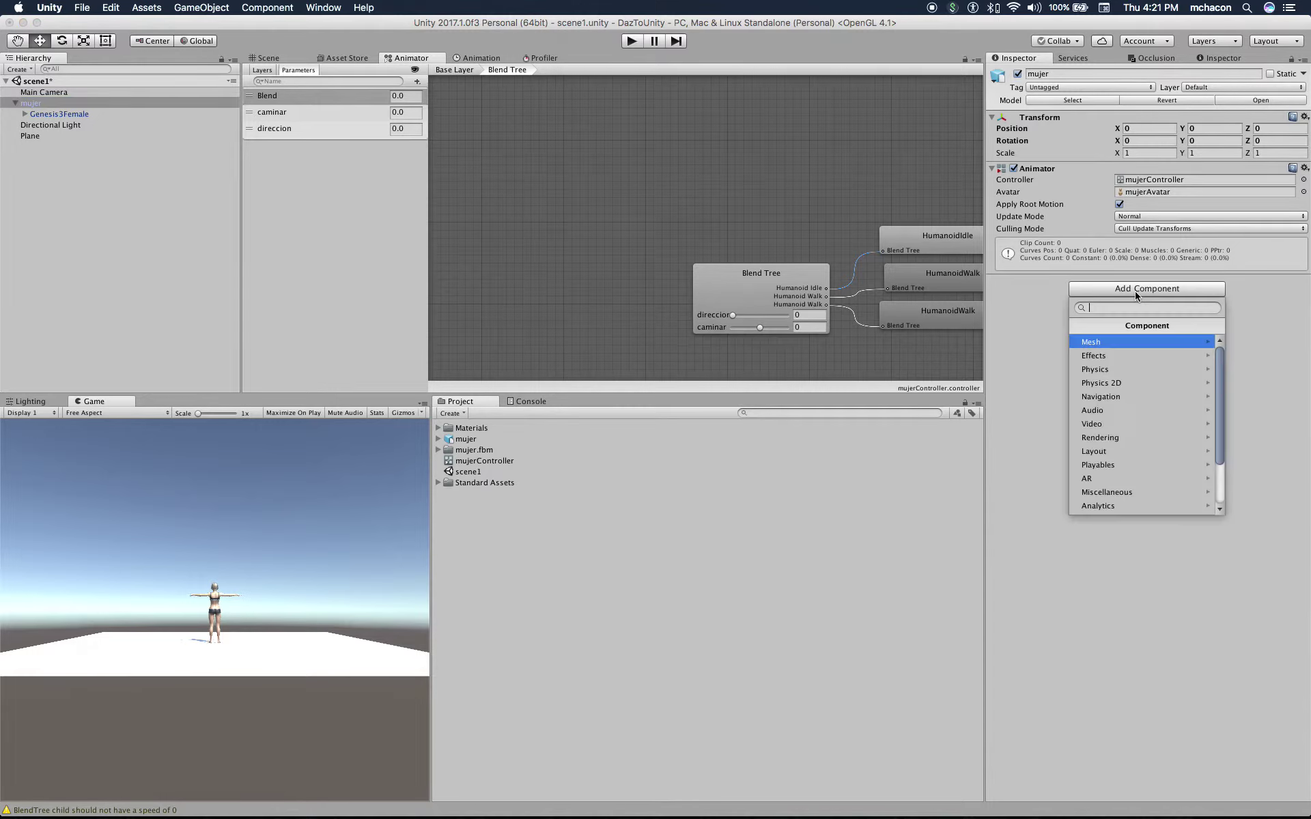
pyautogui.scroll(-3, 1144, 452)
pyautogui.click(1114, 510)
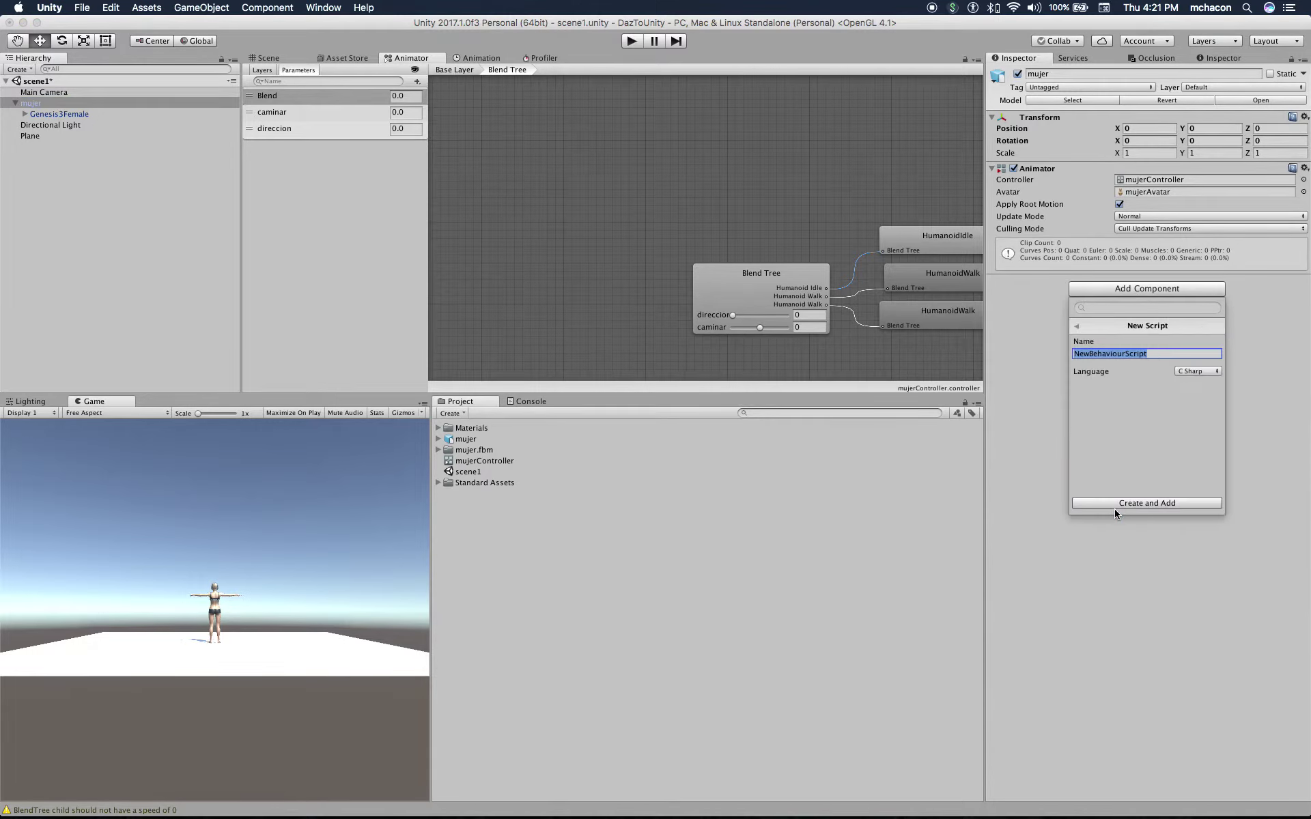
pyautogui.write('m')
pyautogui.write('ujer')
pyautogui.press('BackSpace')
pyautogui.press('BackSpace')
pyautogui.press('BackSpace')
pyautogui.press('BackSpace')
pyautogui.press('BackSpace')
pyautogui.press('BackSpace')
pyautogui.click(1143, 506)
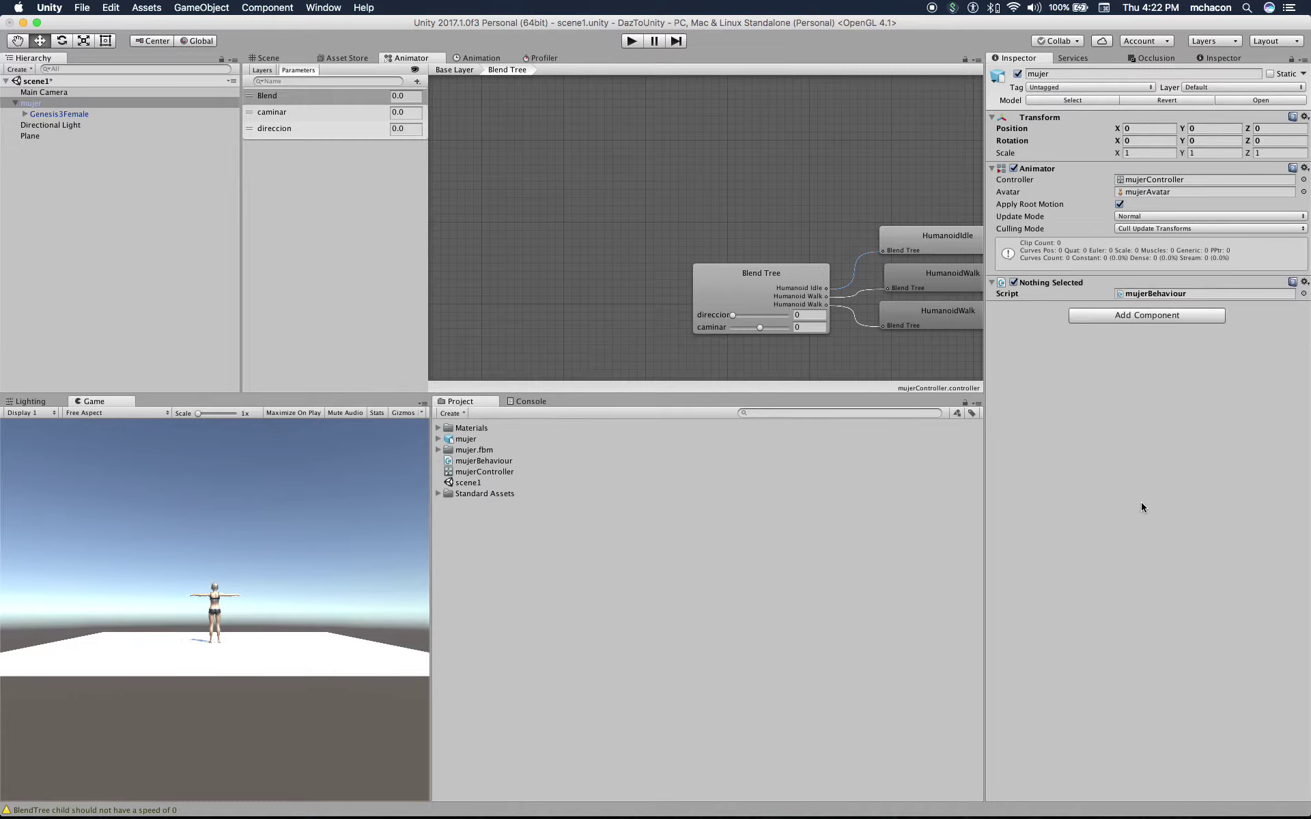
pyautogui.click(474, 462)
# Open mujerBehaviour and declare the field 'private Animator anim;'
pyautogui.doubleClick(474, 462)
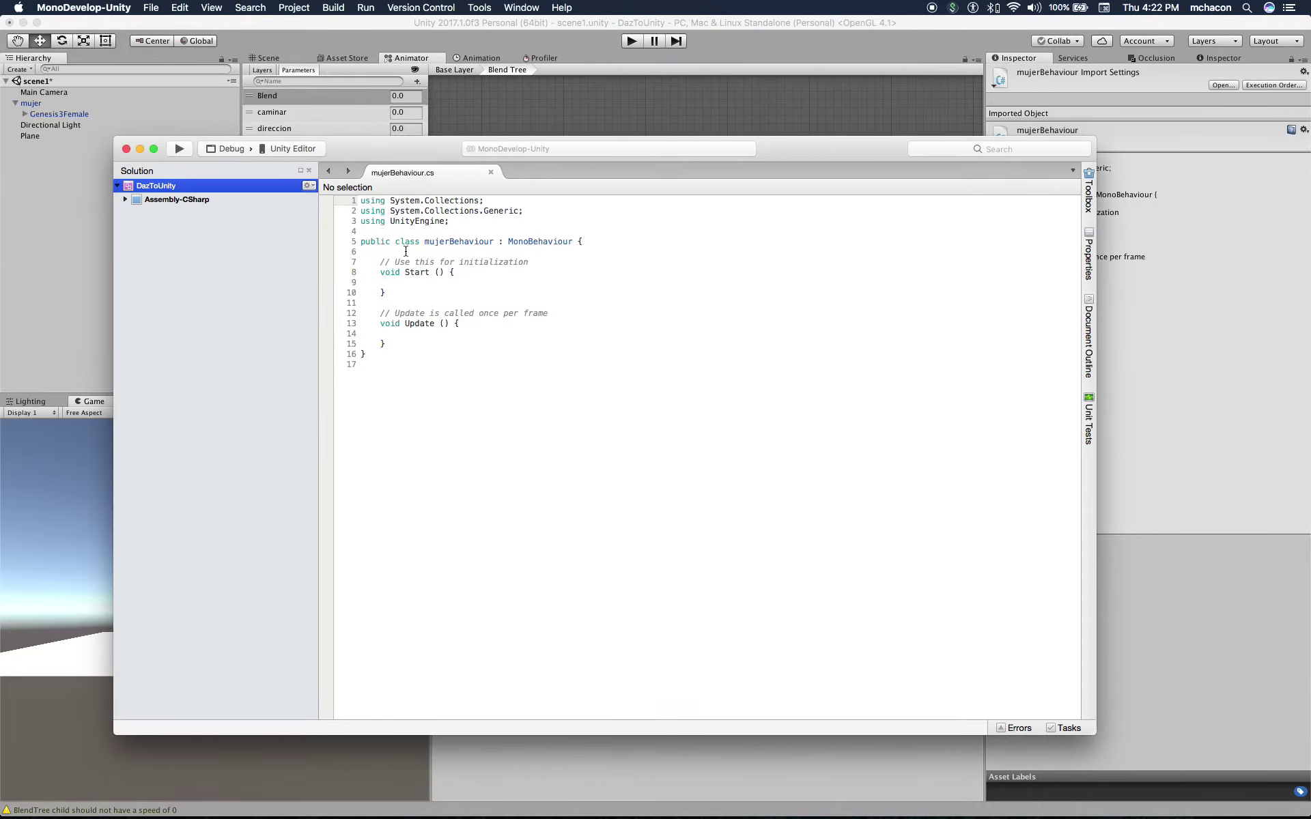
pyautogui.click(404, 252)
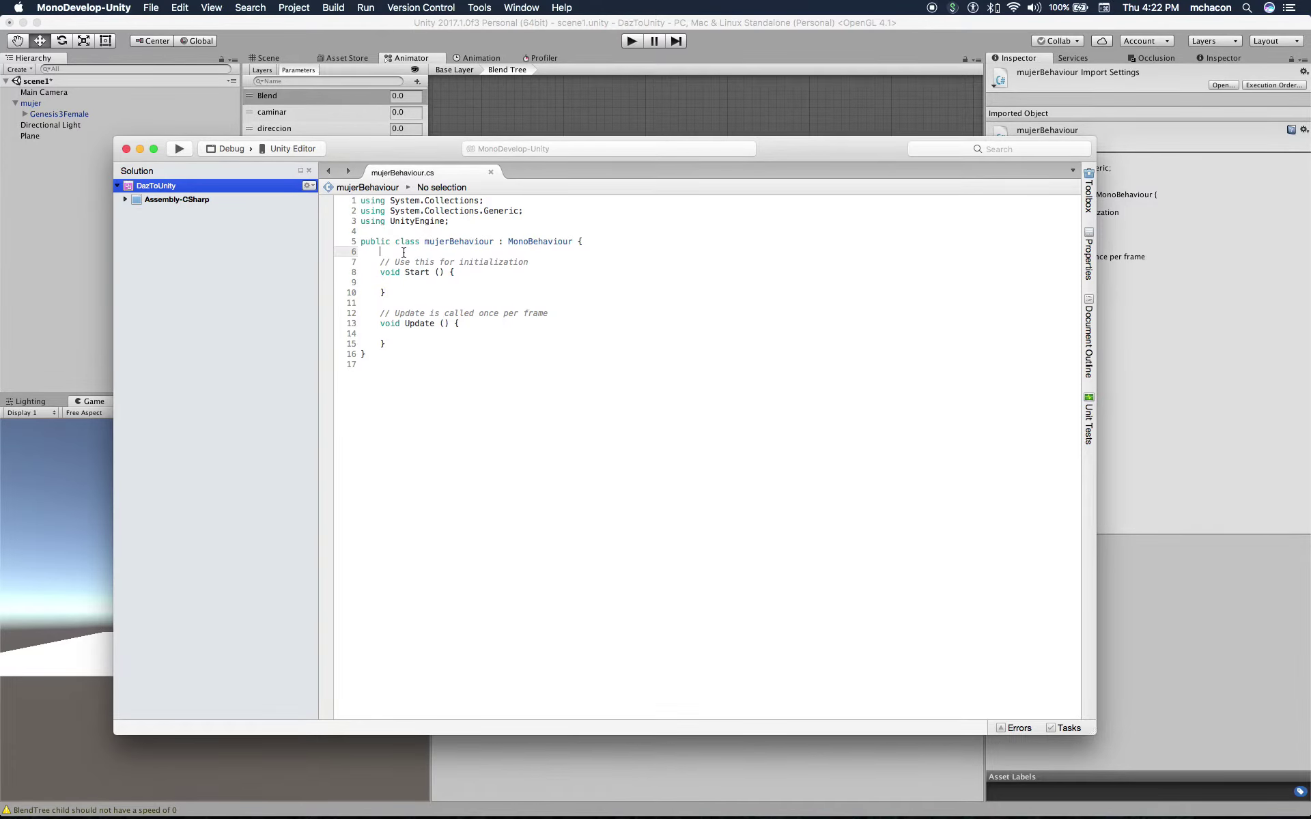
pyautogui.write('private An')
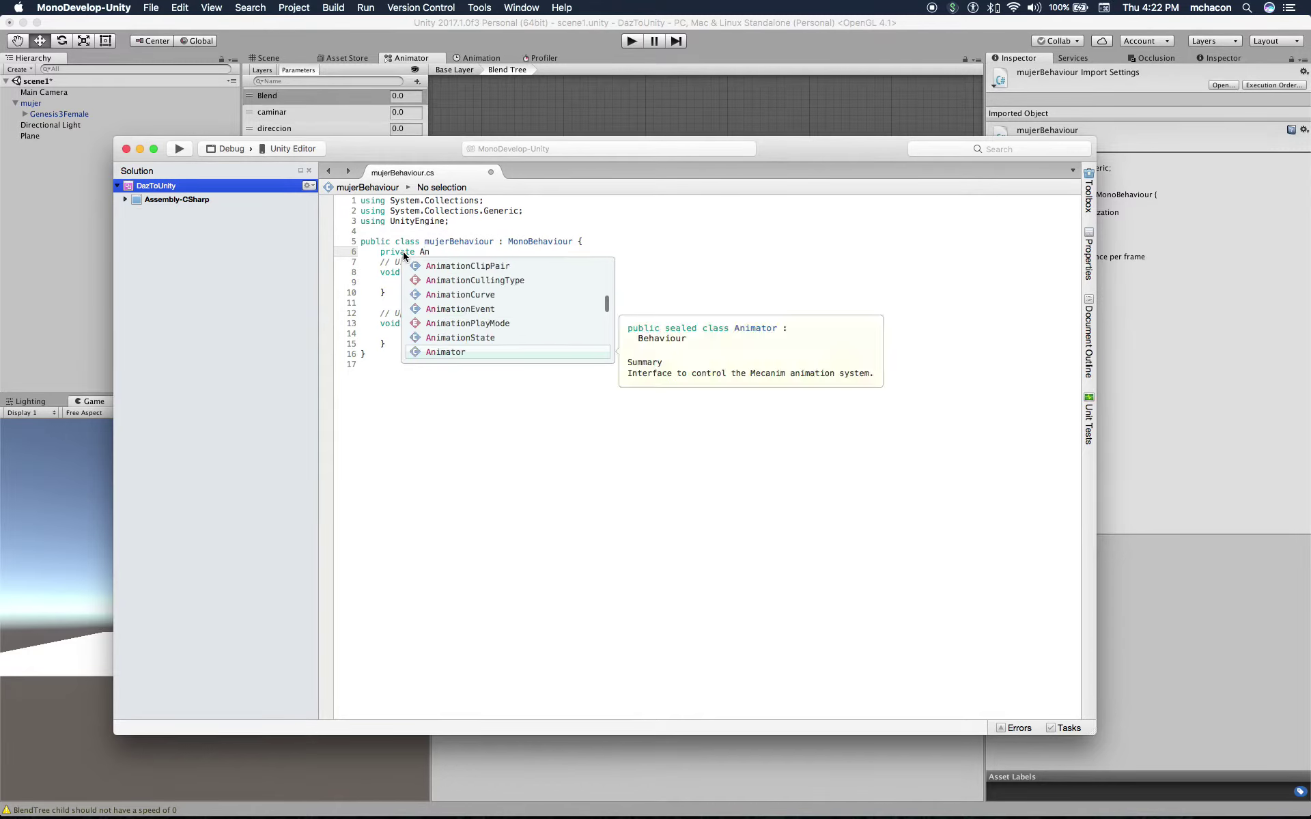
pyautogui.press('Return')
pyautogui.write('anim')
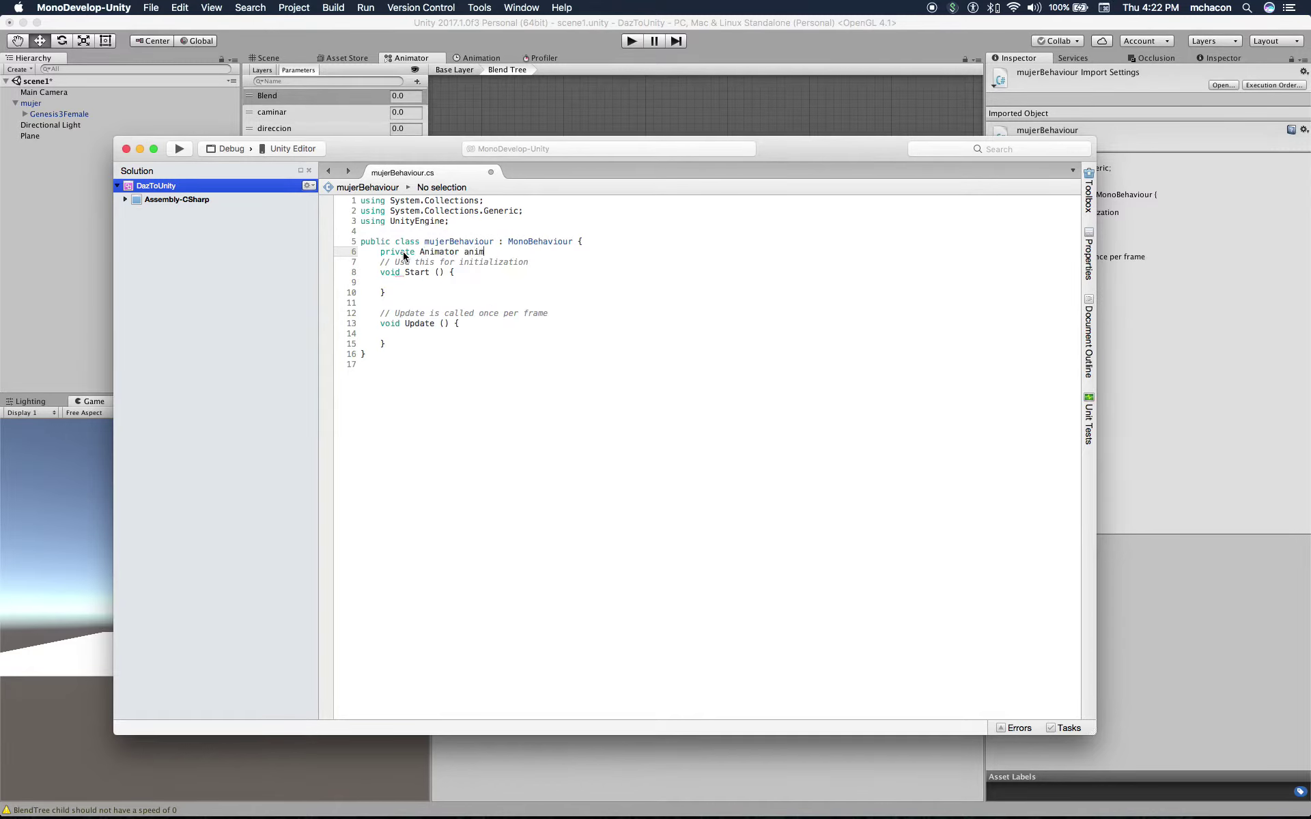
pyautogui.write(';')
pyautogui.press('Down')
pyautogui.press('Down')
pyautogui.press('Down')
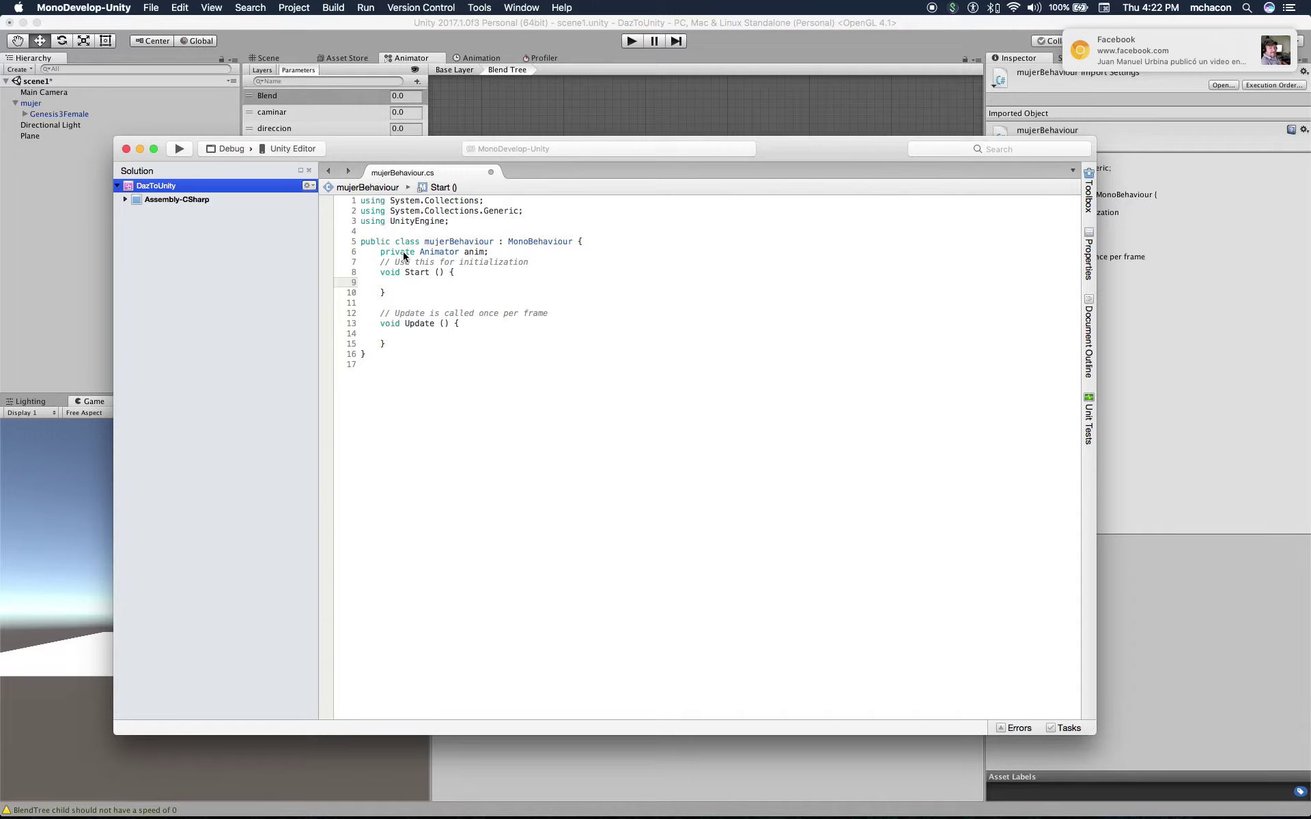
# In Start, assign anim = GetComponent<Animator>();
pyautogui.write('anim')
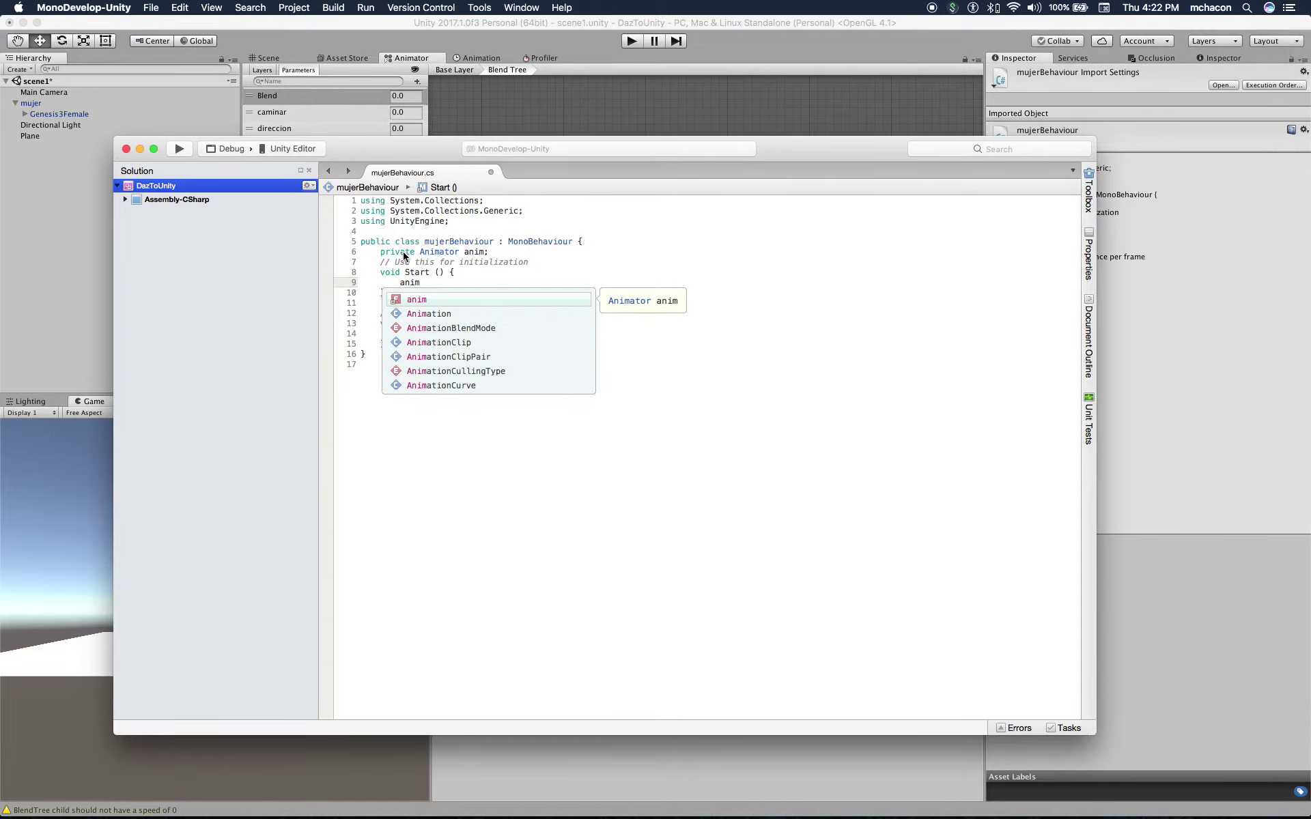
pyautogui.write(' =')
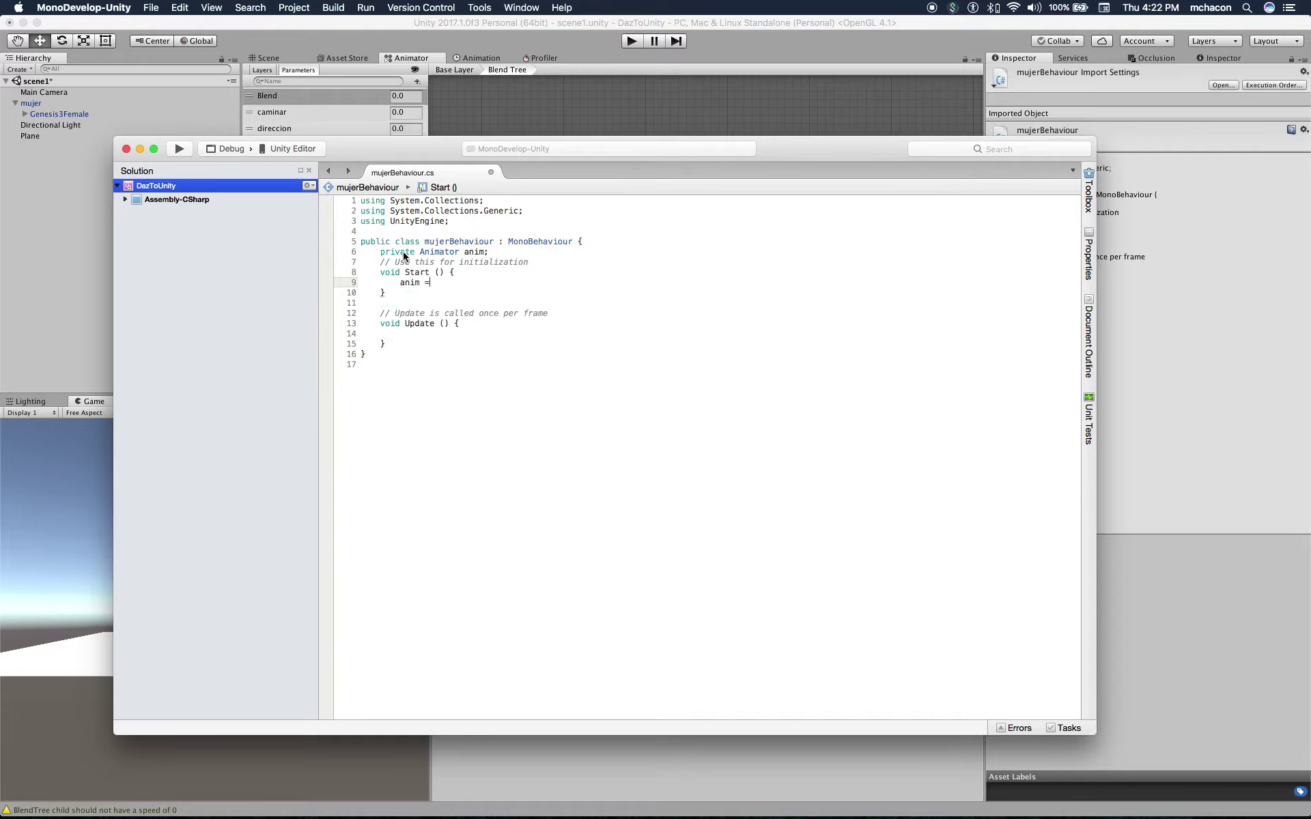
pyautogui.write(' getCo')
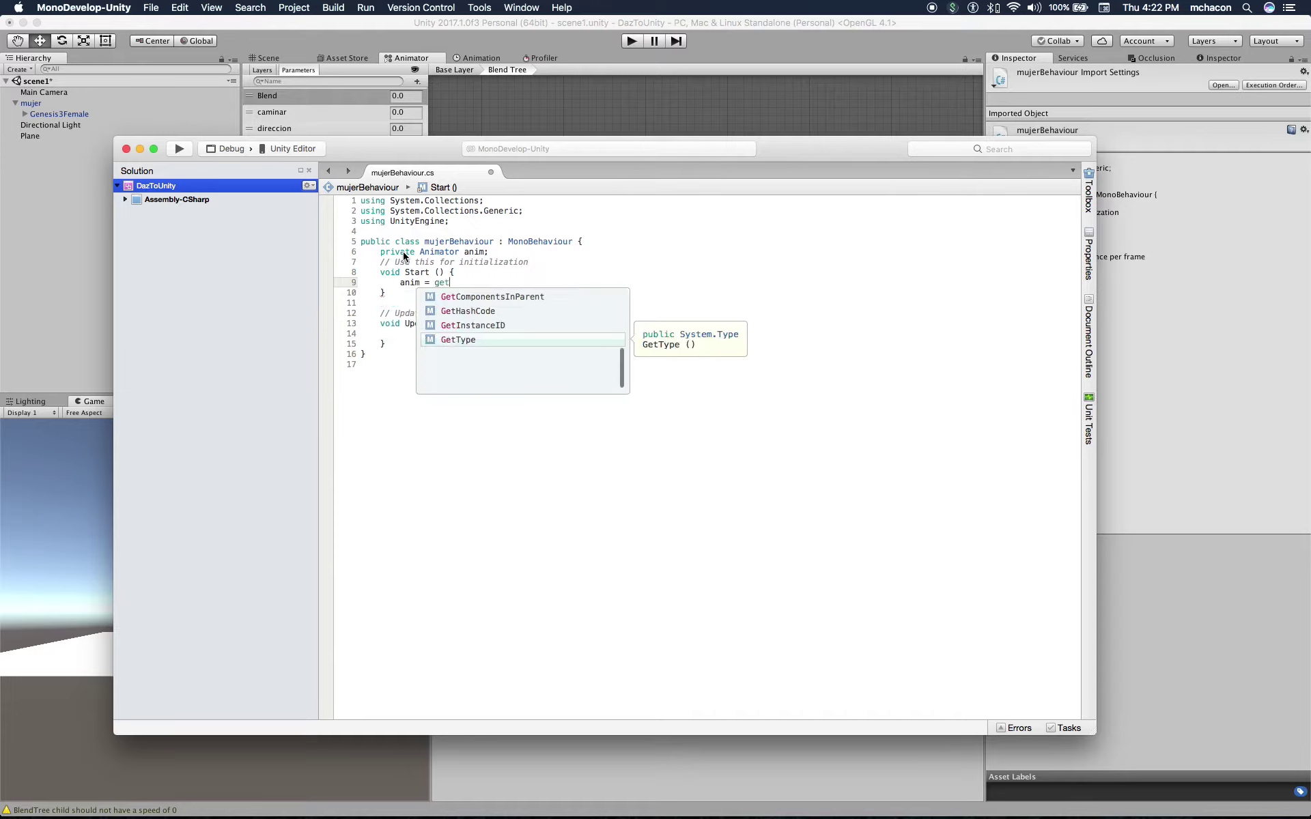
pyautogui.press('Return')
pyautogui.write('<')
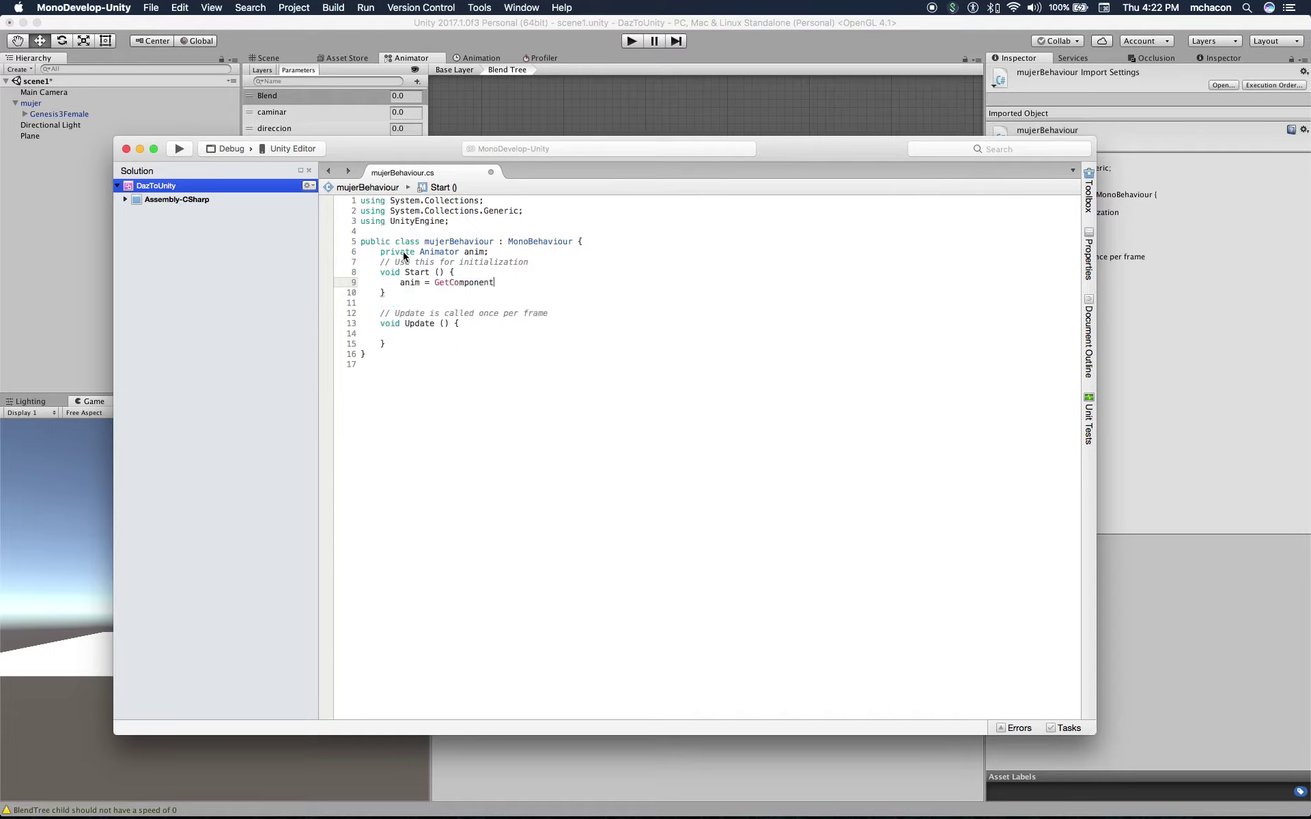
pyautogui.write('Anim')
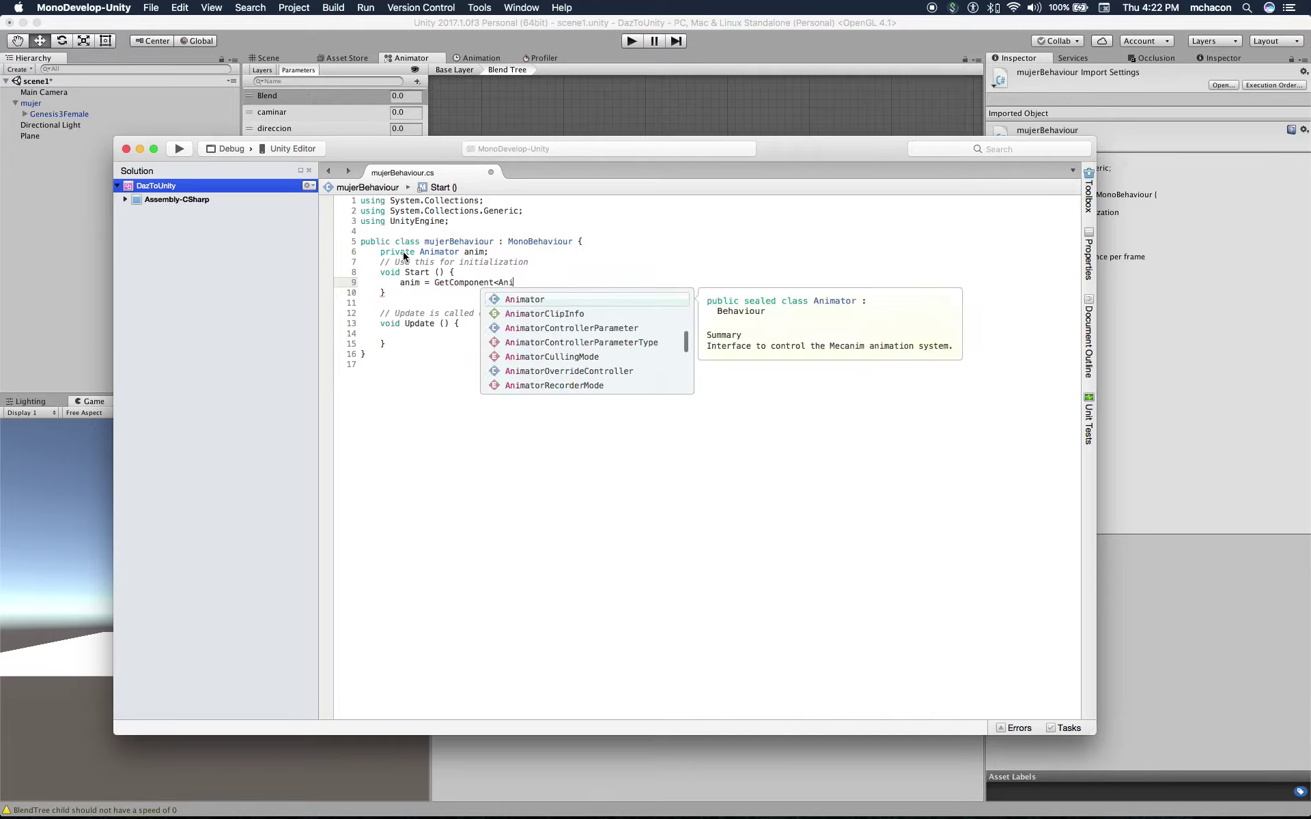
pyautogui.press('Return')
pyautogui.write('> ()')
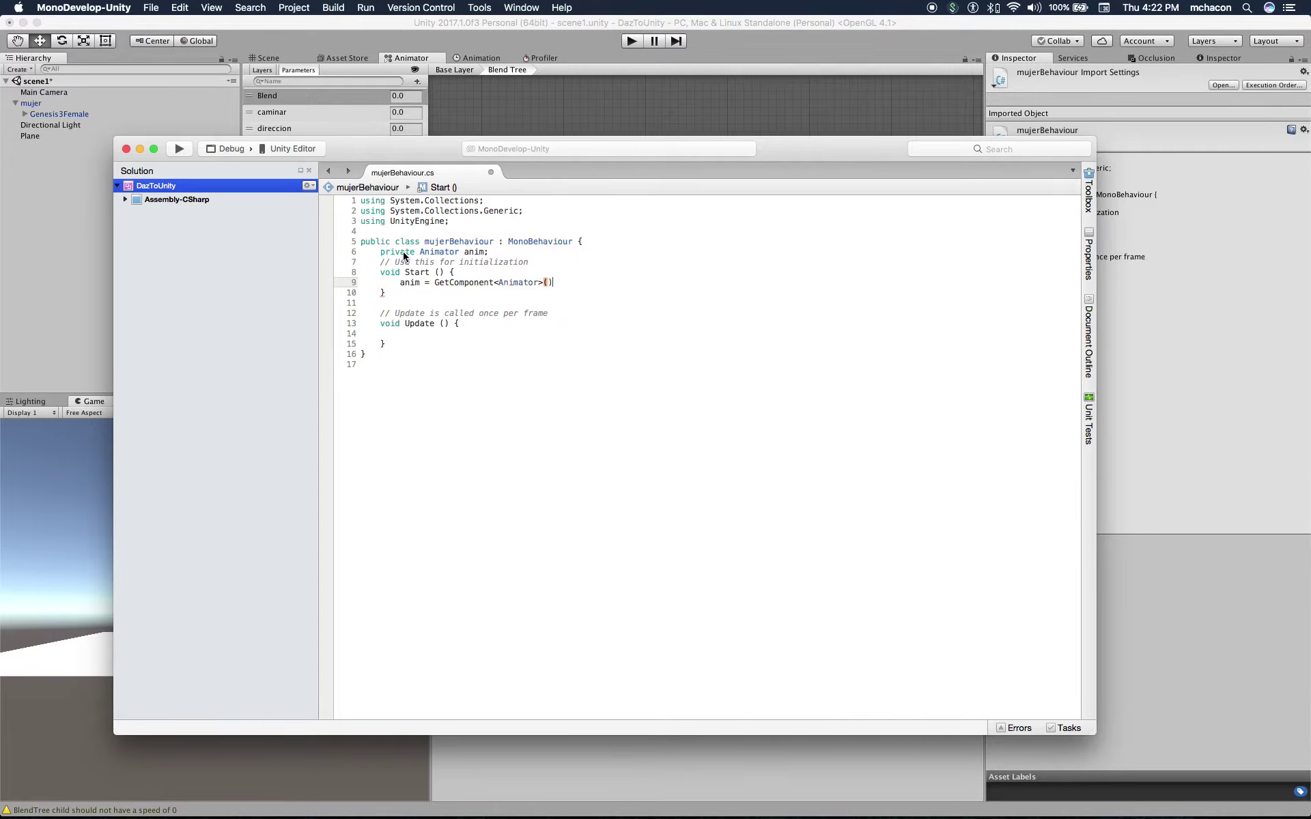
pyautogui.write(';')
pyautogui.press('Return')
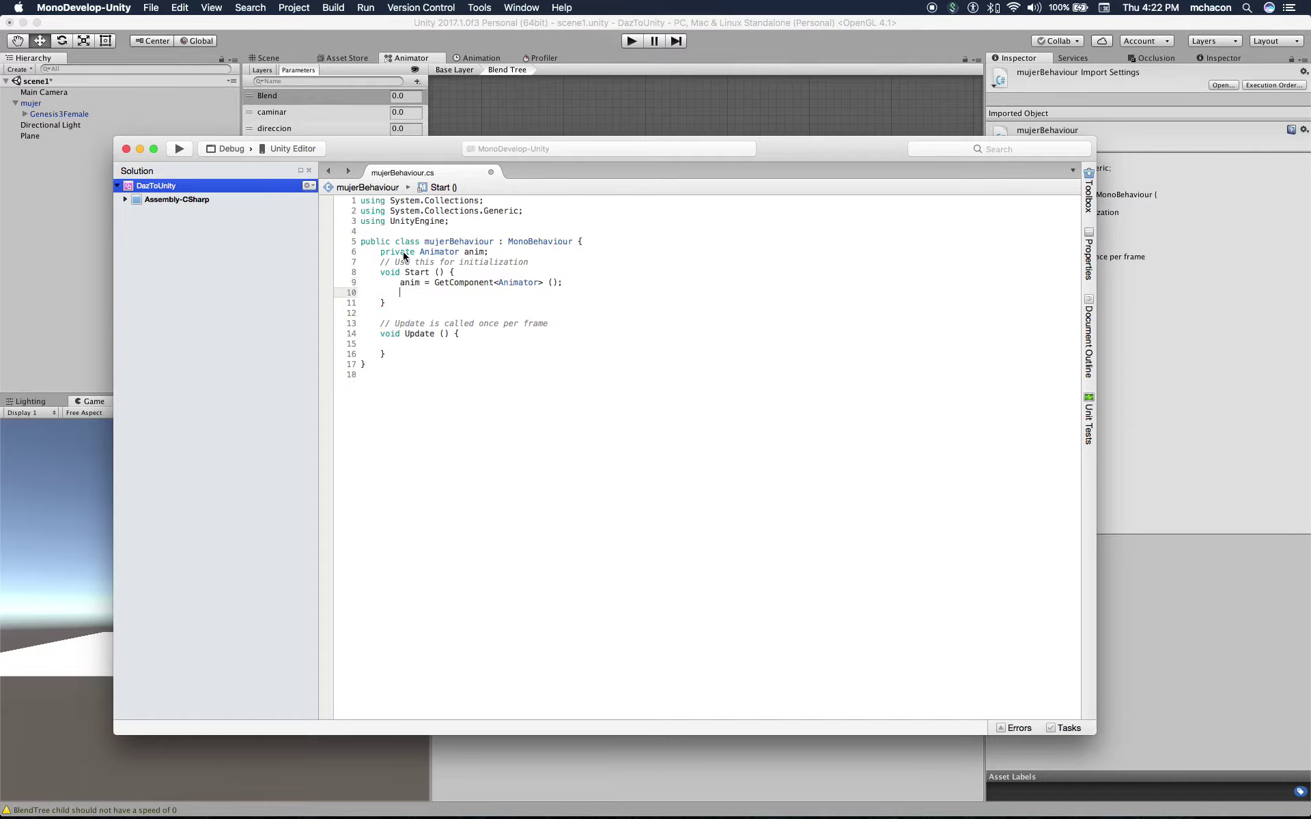
# In Update, add anim.SetFloat("caminar", 1f); and return to Unity
pyautogui.press('Down')
pyautogui.press('Down')
pyautogui.press('Down')
pyautogui.press('Down')
pyautogui.press('Down')
pyautogui.write('anim')
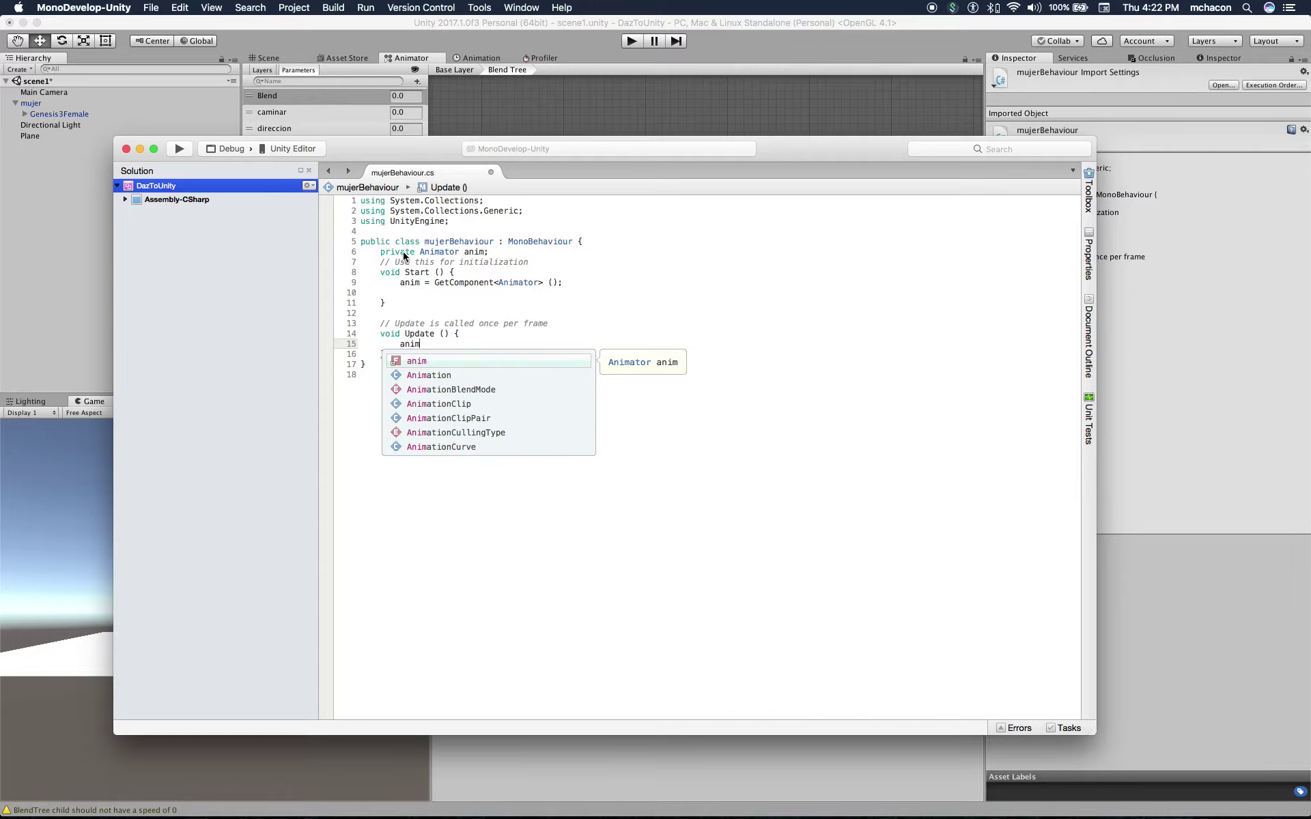
pyautogui.write('.')
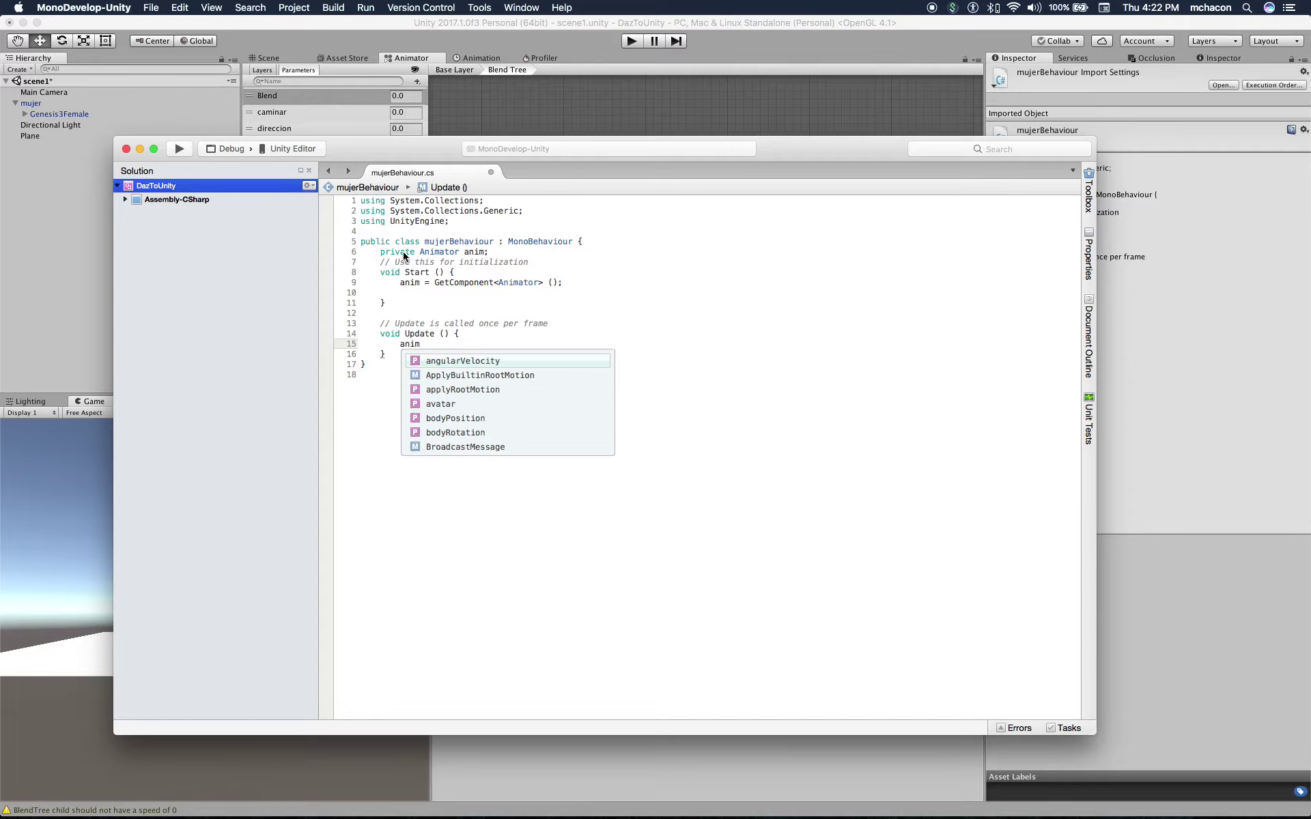
pyautogui.write('set')
pyautogui.press('Down')
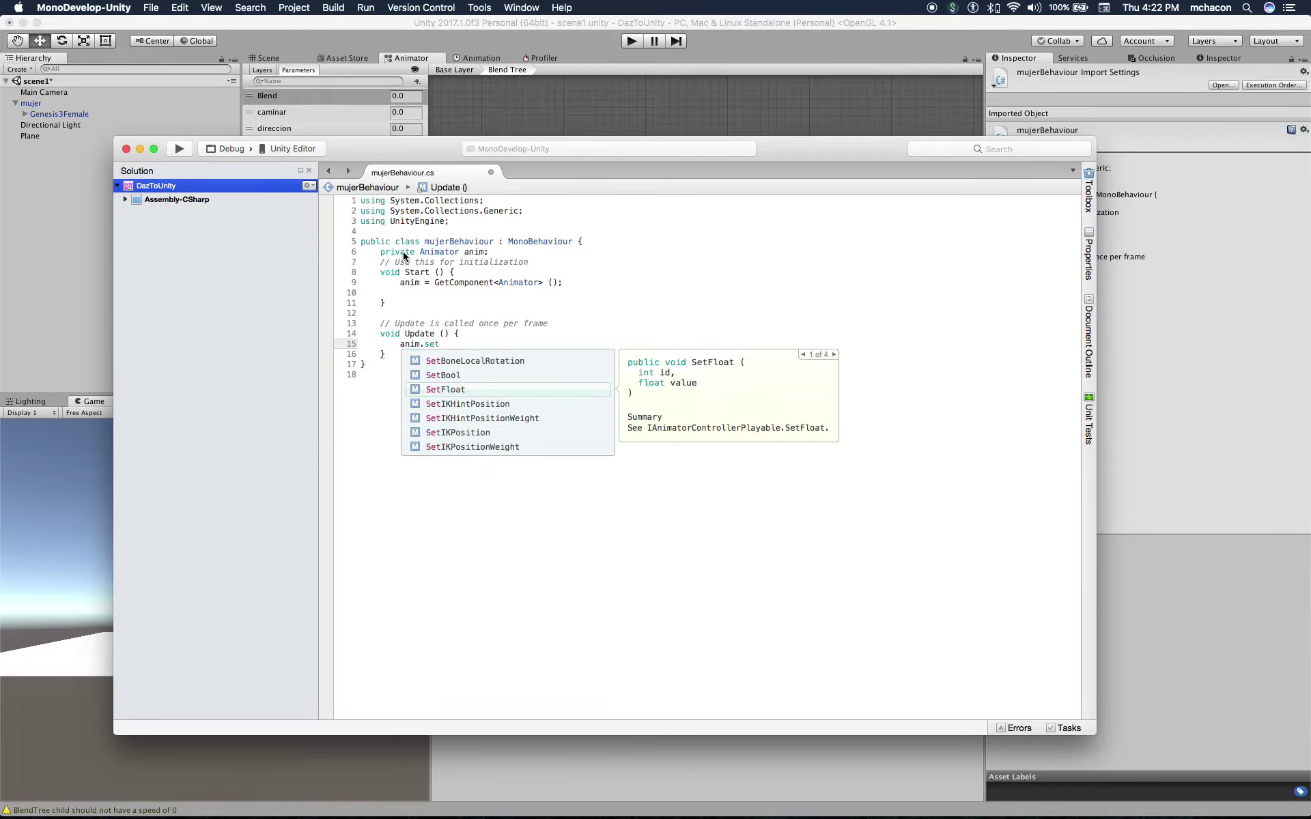
pyautogui.press('Return')
pyautogui.write('(')
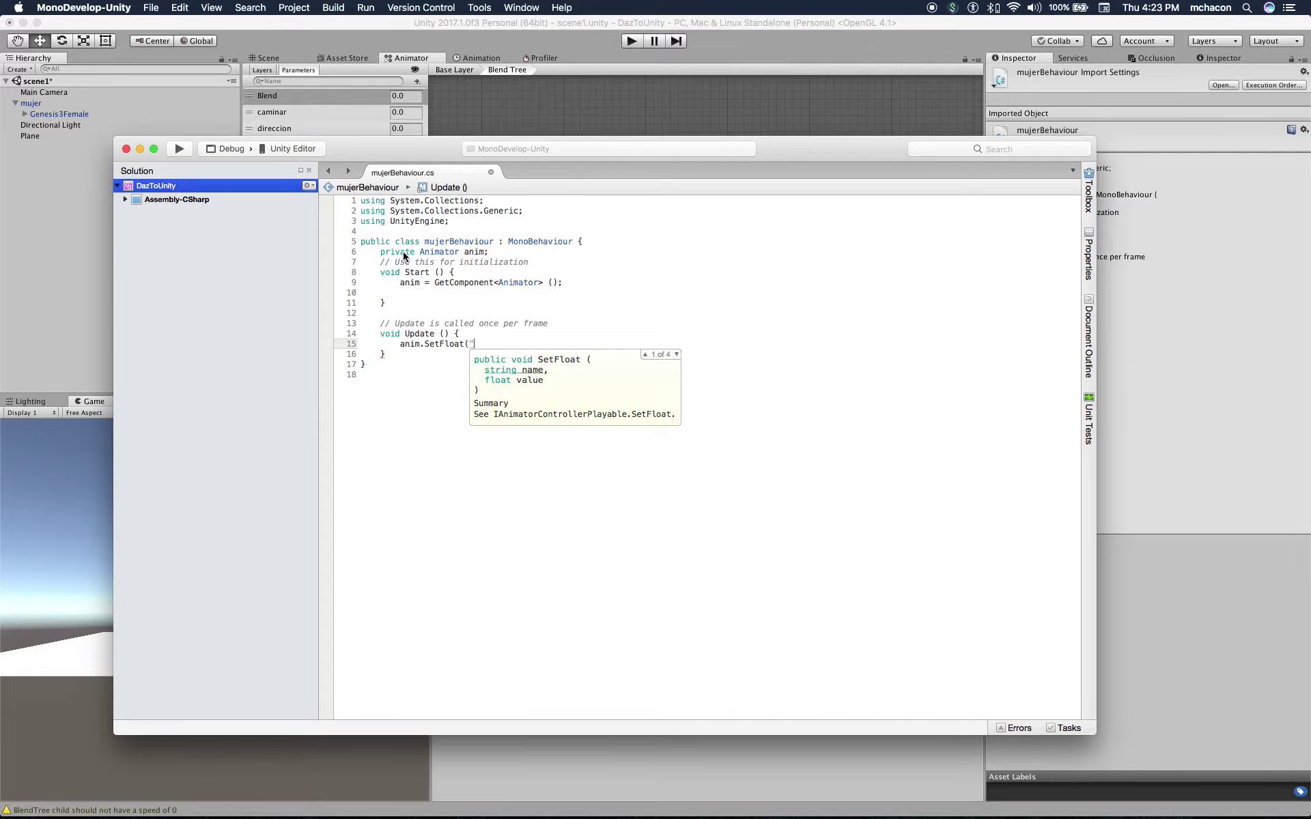
pyautogui.write('"caminar"')
pyautogui.write(', ')
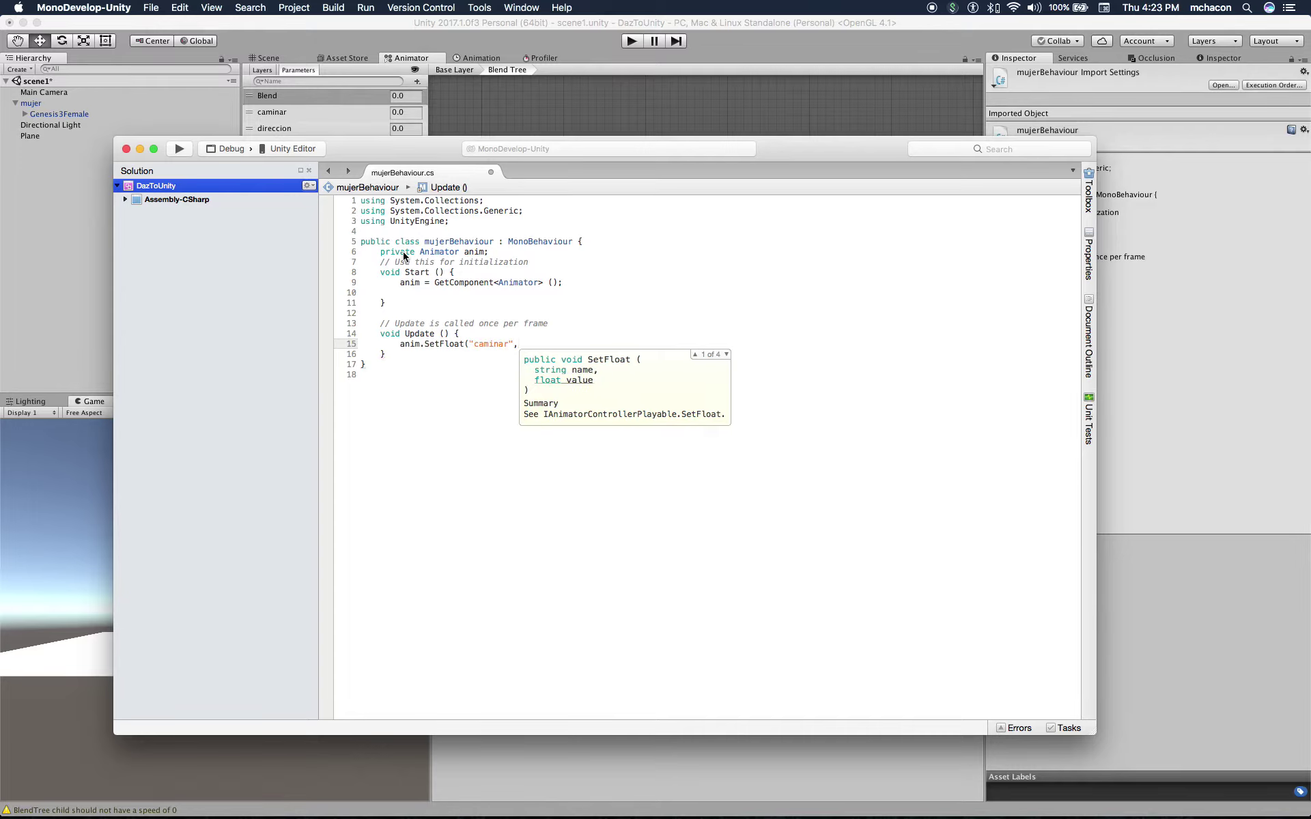
pyautogui.write('1f')
pyautogui.write(');')
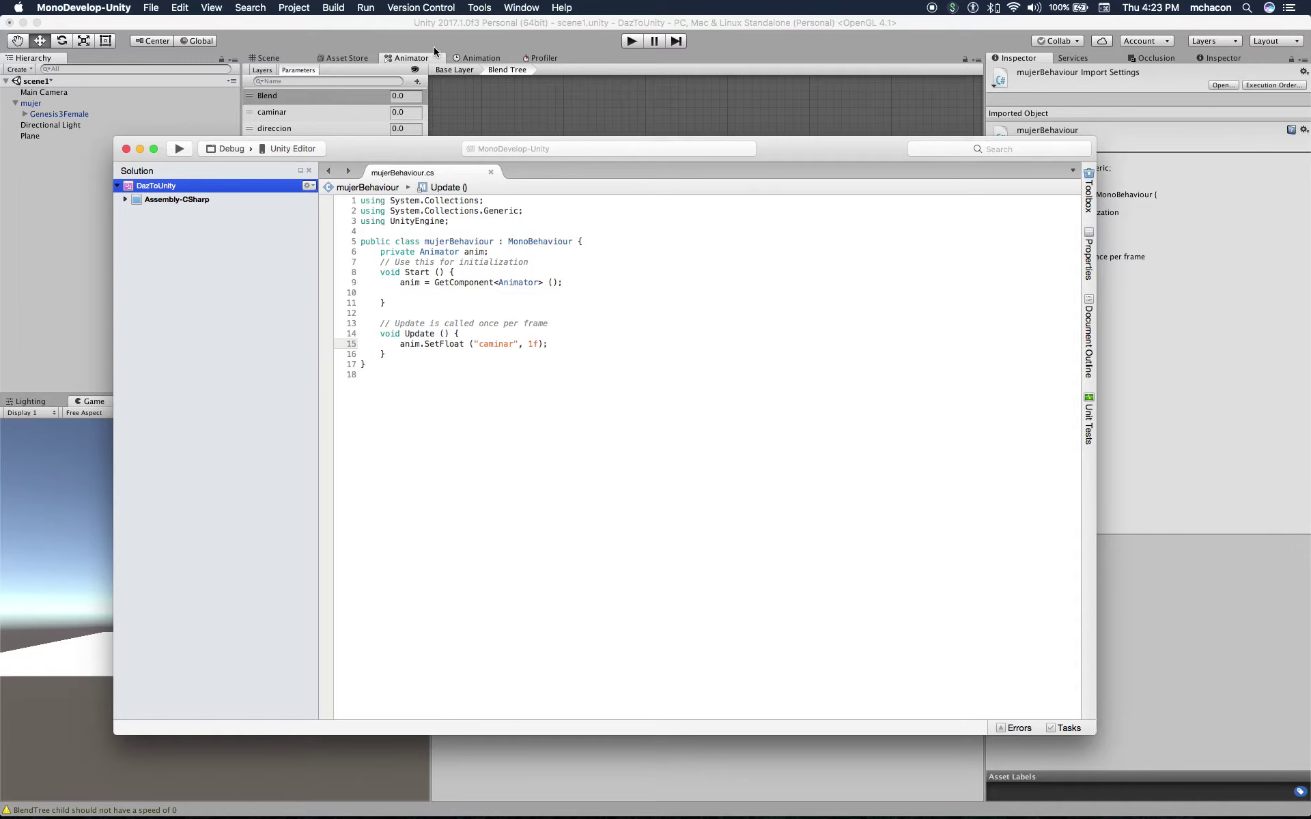
pyautogui.click(419, 33)
# Play-test the forward walk, then change the Update call's caminar value to -1f
pyautogui.click(632, 42)
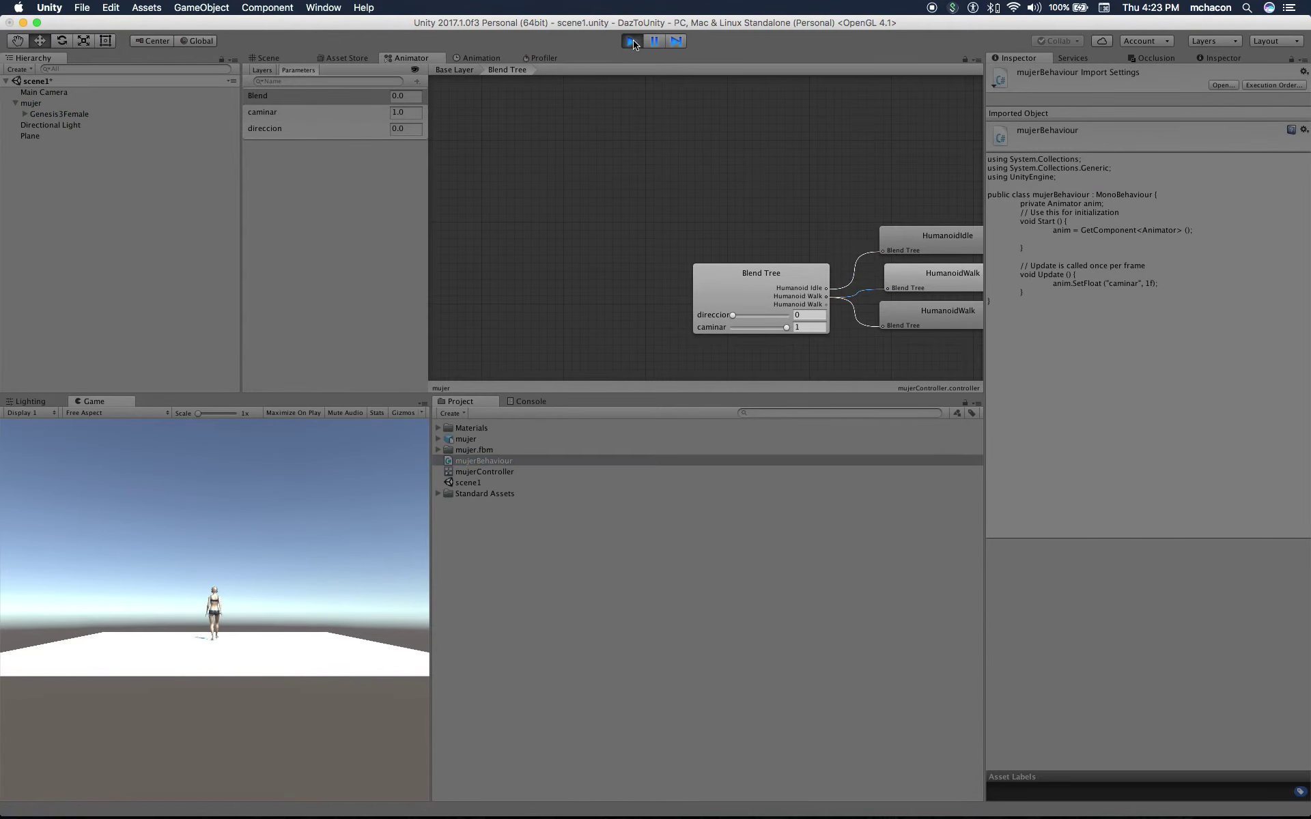
pyautogui.click(633, 43)
pyautogui.press('super+Tab')
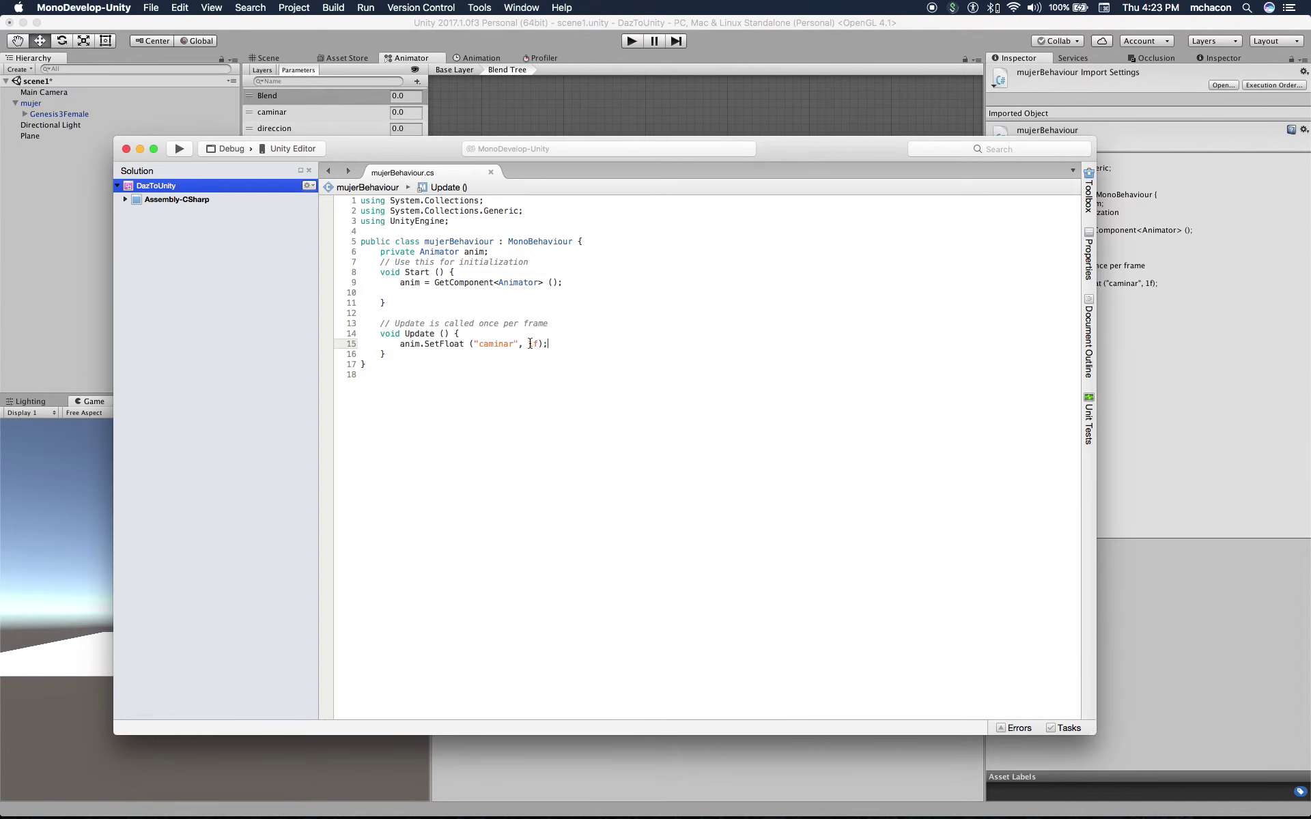
pyautogui.click(530, 344)
pyautogui.write('-')
# Play-test the backward walk in Unity and return to the code editor
pyautogui.click(580, 38)
pyautogui.click(629, 42)
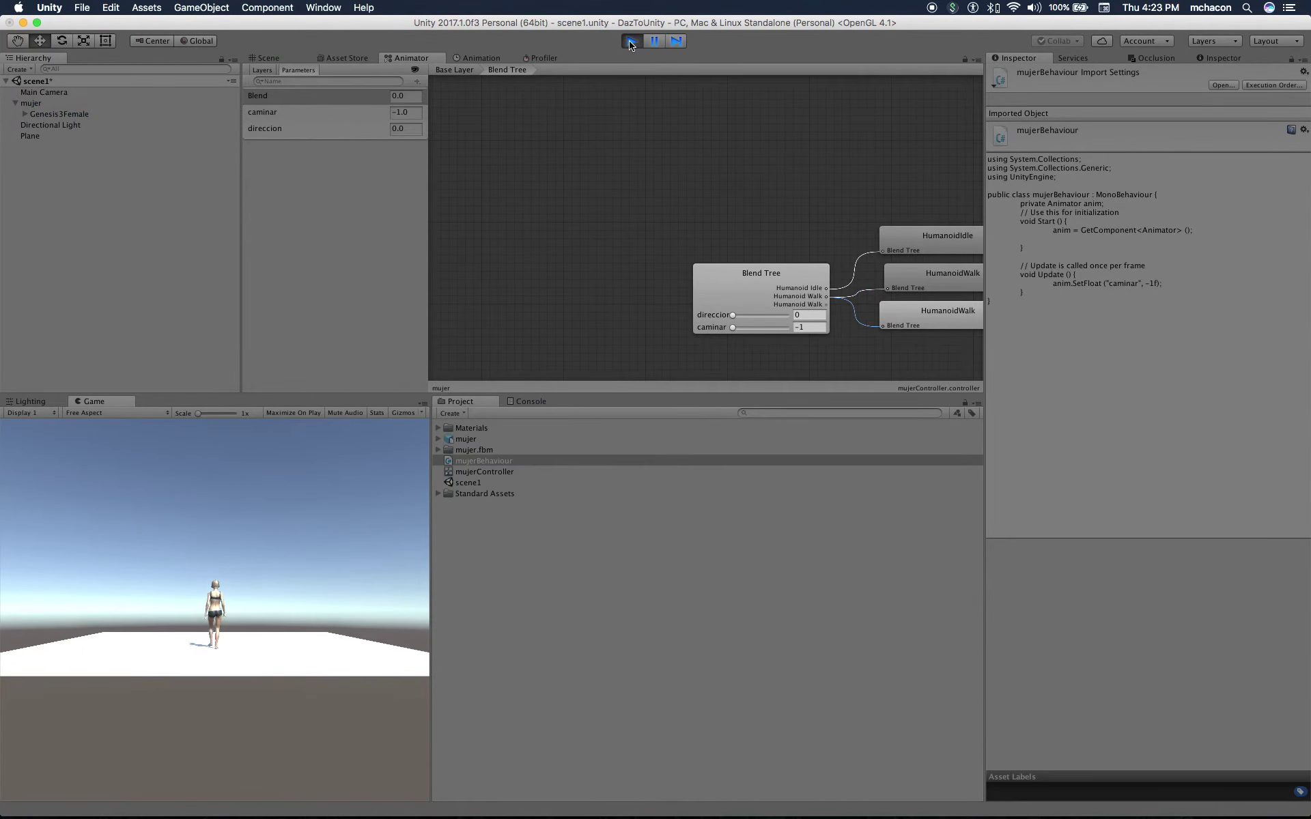
pyautogui.click(630, 41)
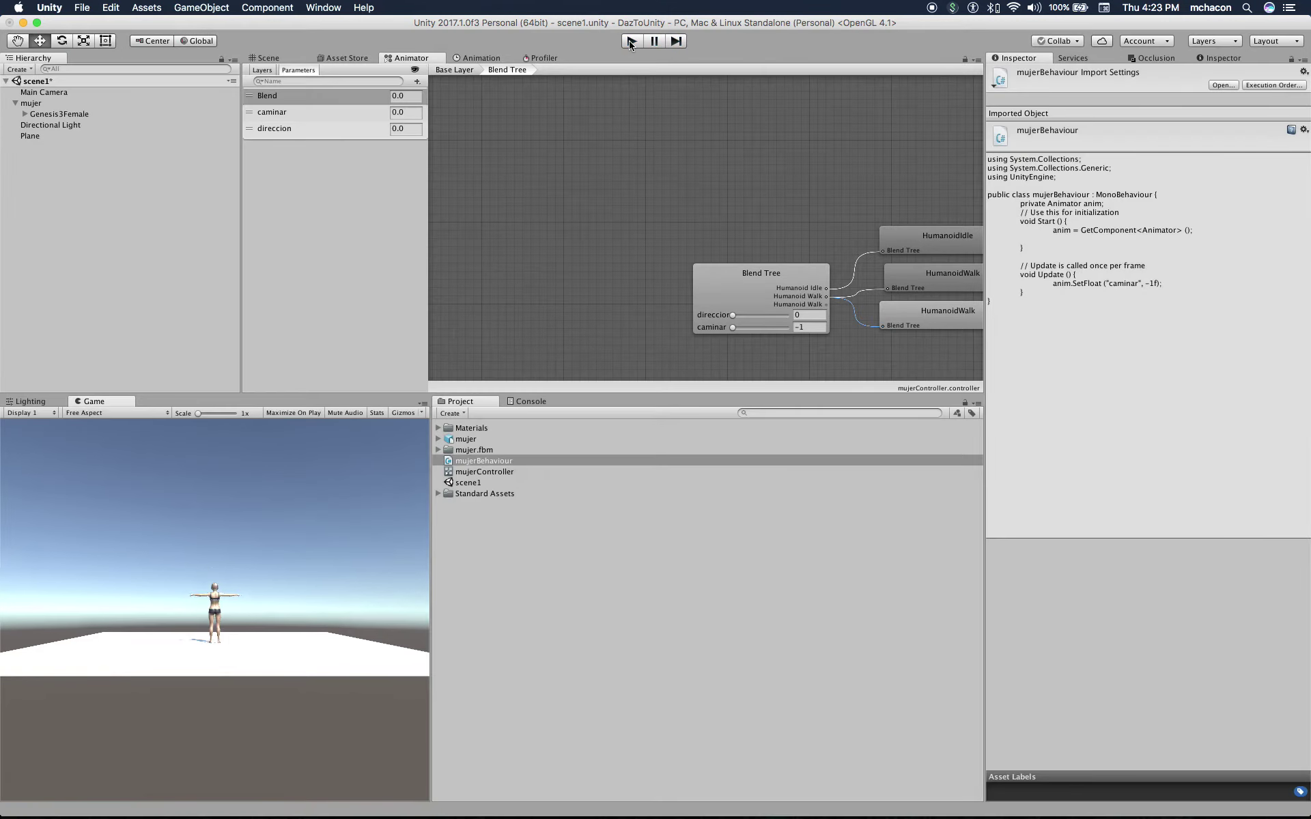
pyautogui.press('super+Tab')
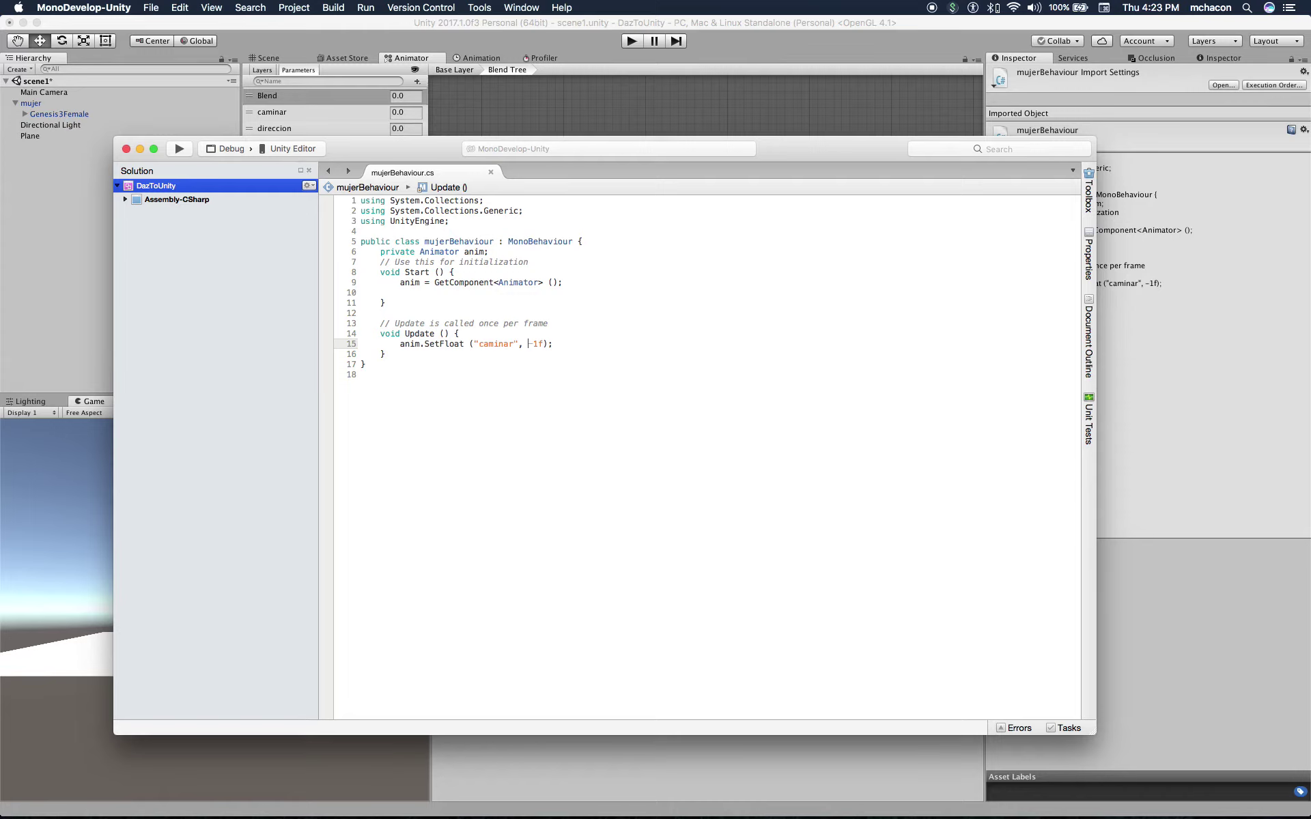
# Replace -1f on line 15 with Input.GetAxis("Vertical") so caminar follows the vertical axis
pyautogui.moveTo(528, 343); pyautogui.dragTo(544, 343)
pyautogui.press('BackSpace')
pyautogui.write('I')
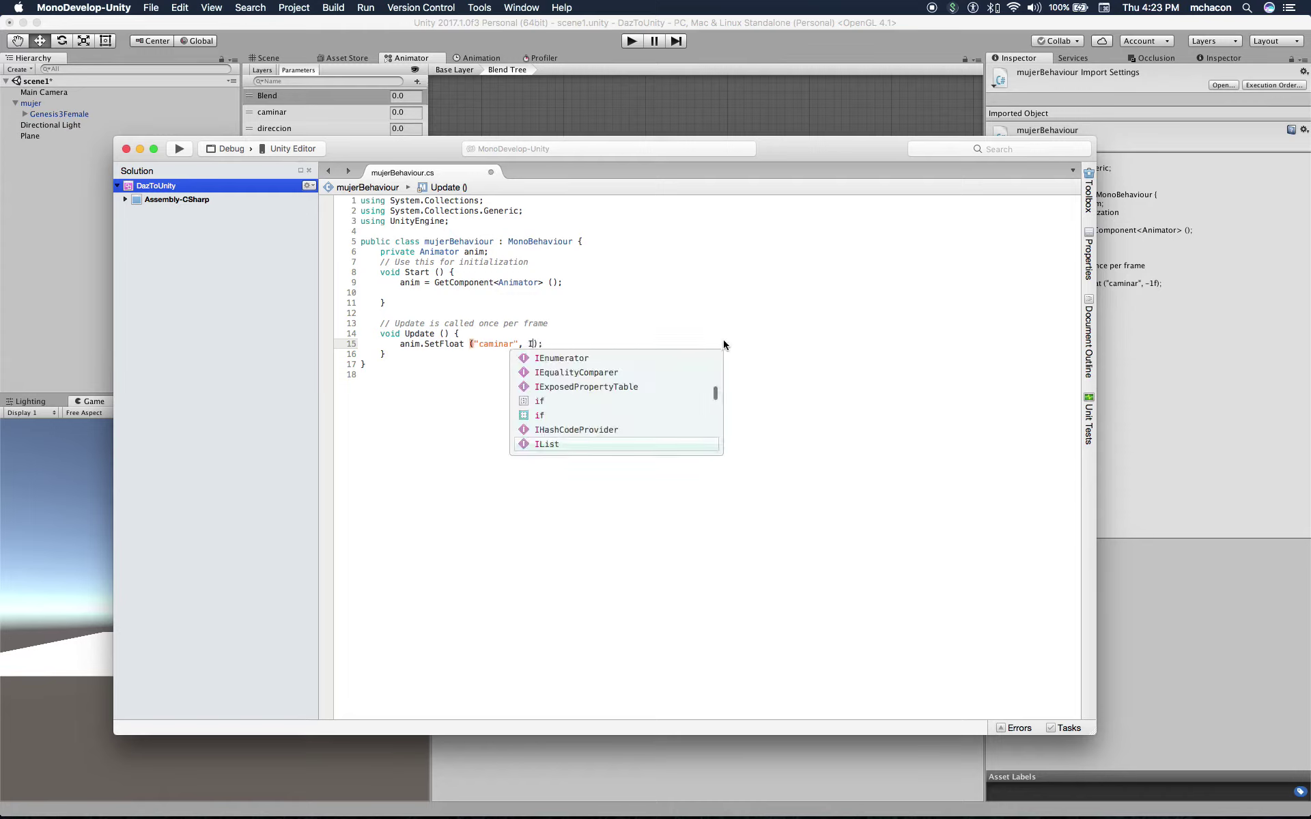
pyautogui.write('nput.')
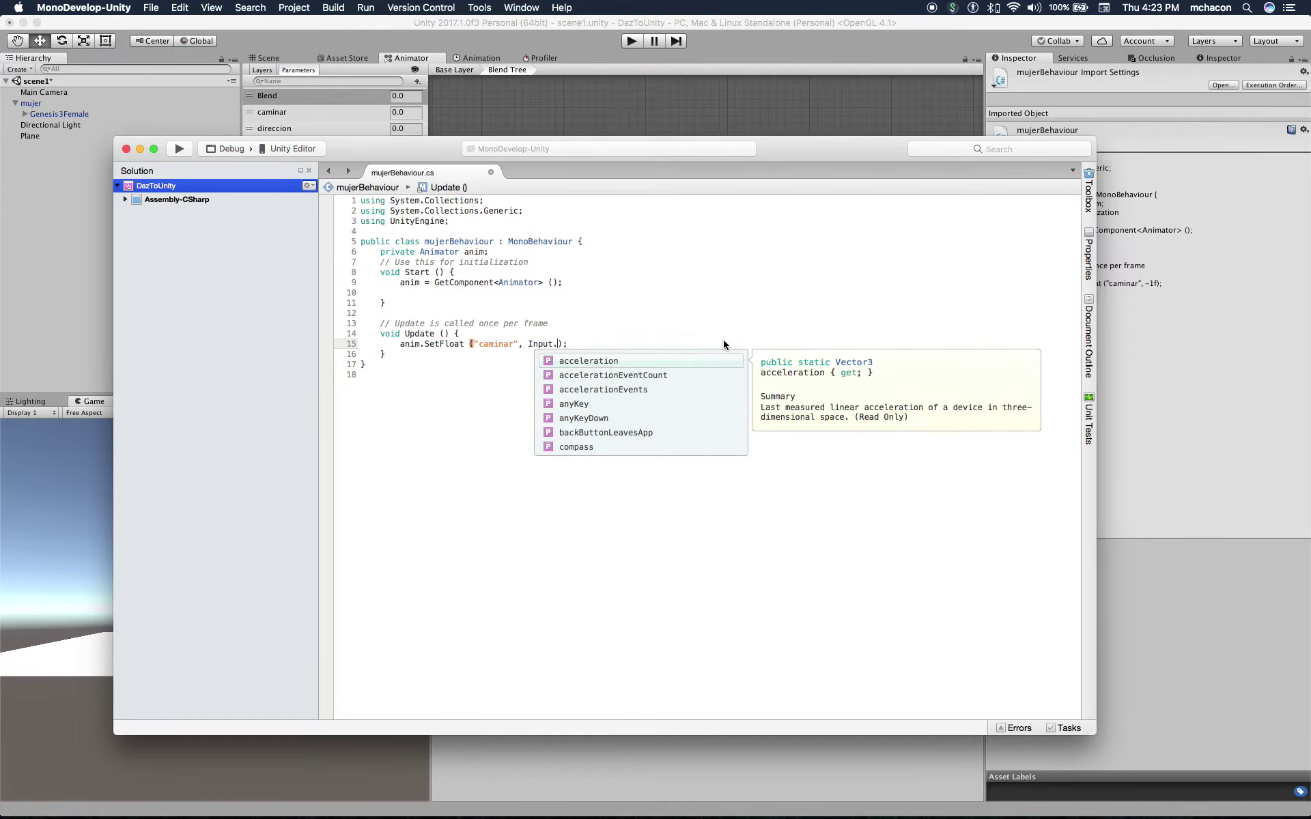
pyautogui.write('geta')
pyautogui.press('Return')
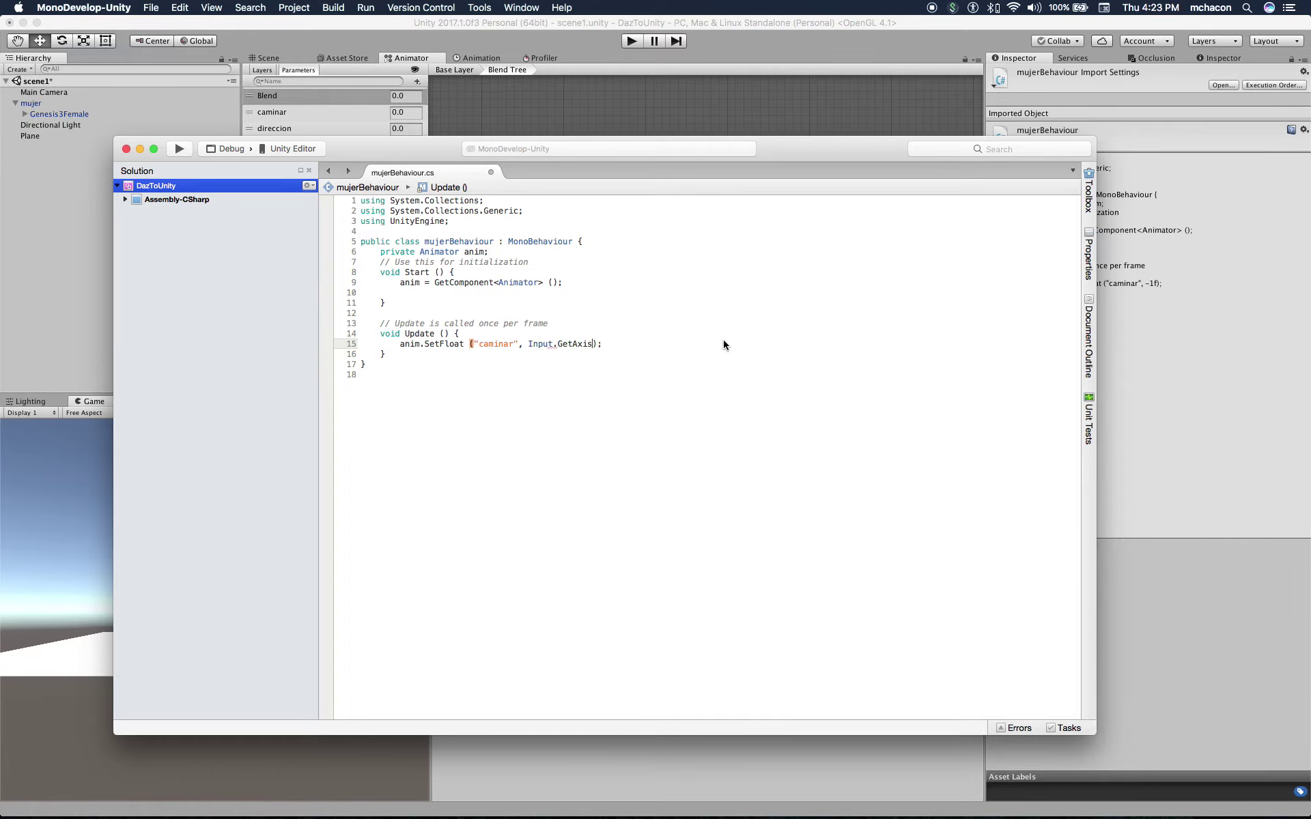
pyautogui.write('"')
pyautogui.write('Vertical')
pyautogui.press('Right')
pyautogui.press('Right')
pyautogui.press('Right')
pyautogui.click(631, 43)
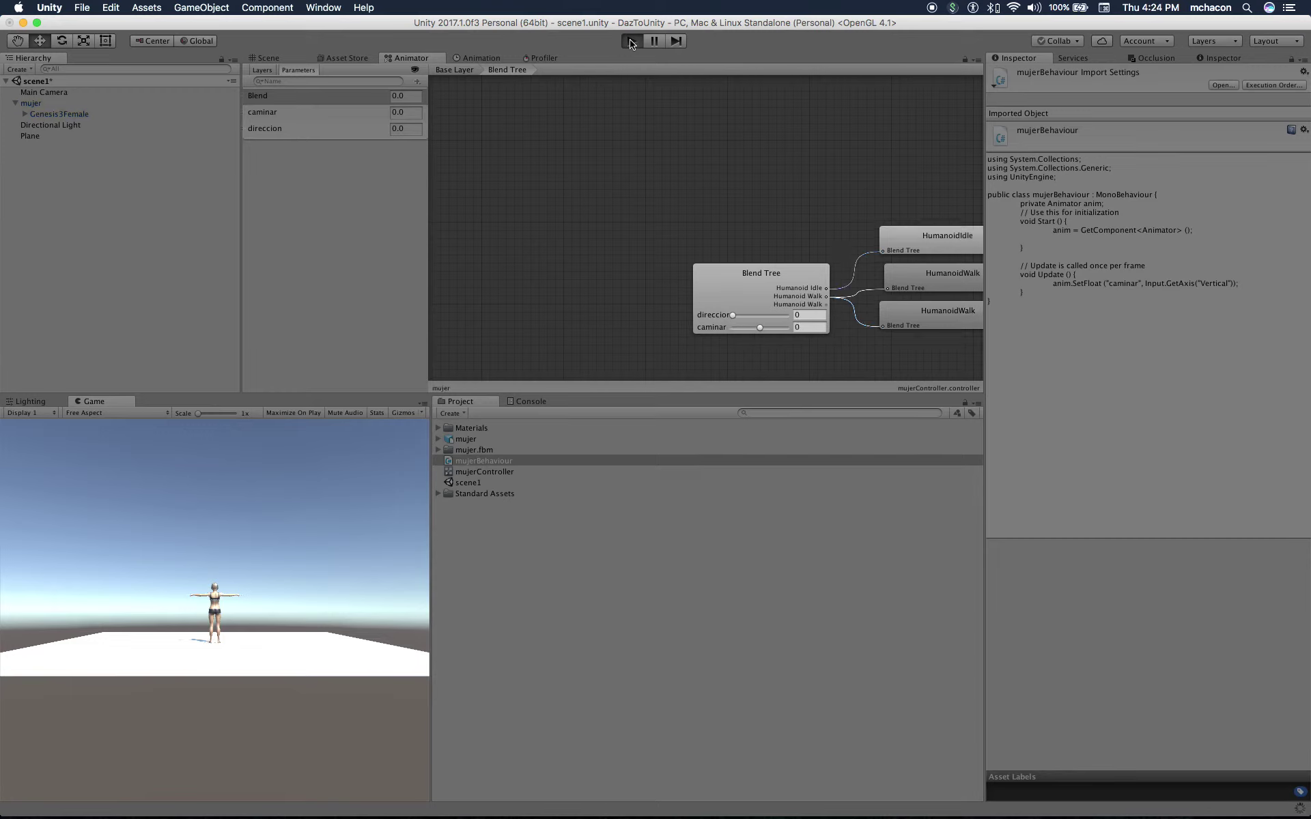
pyautogui.press('Up')
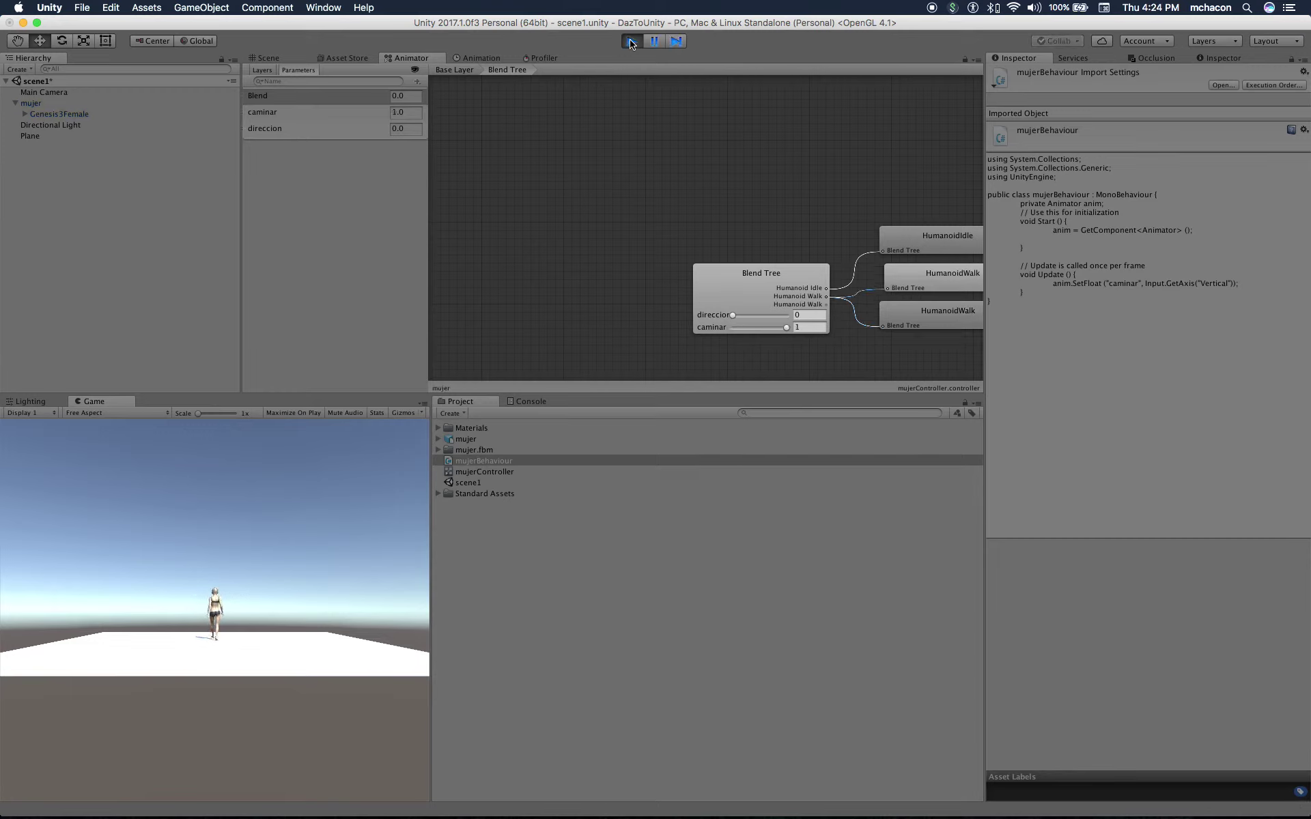
pyautogui.press('Down')
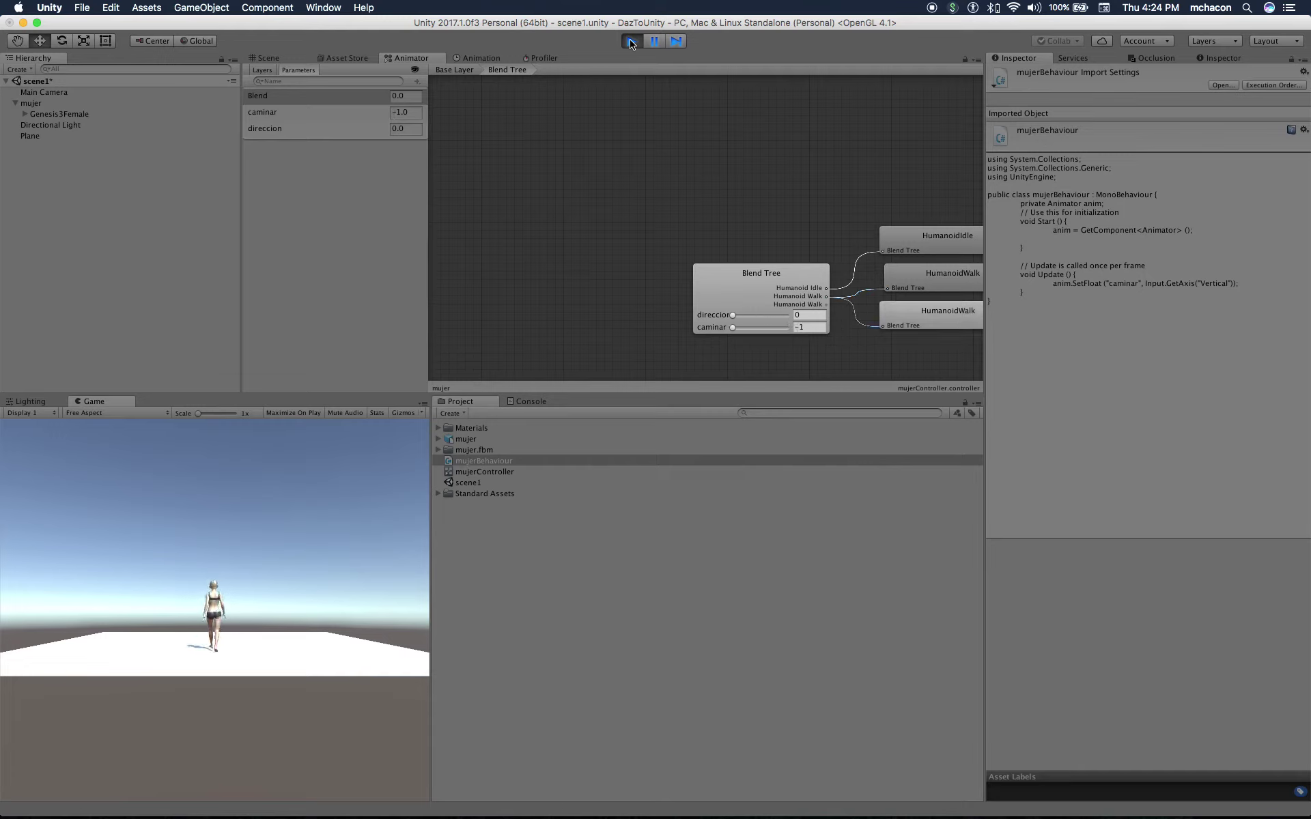
pyautogui.press('Up')
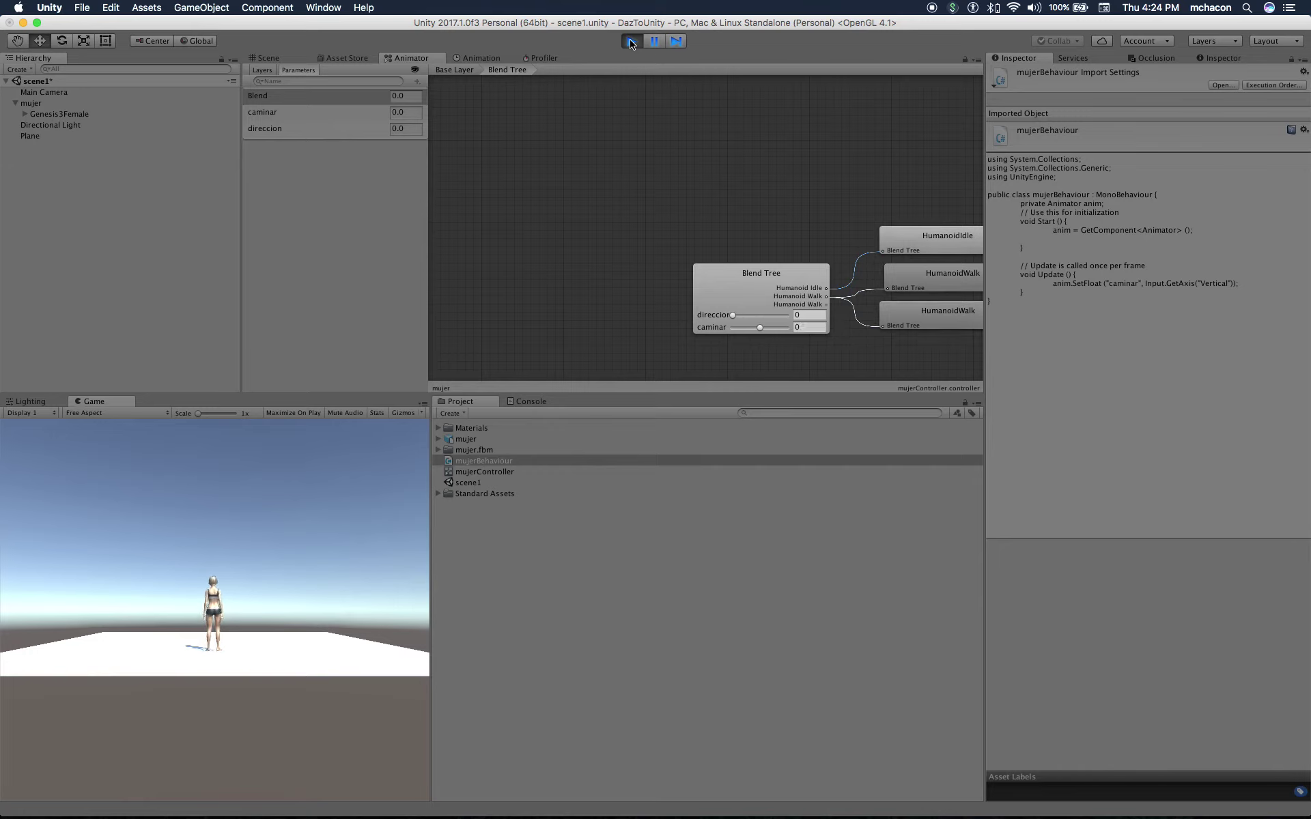
pyautogui.press('Down')
pyautogui.press('Up')
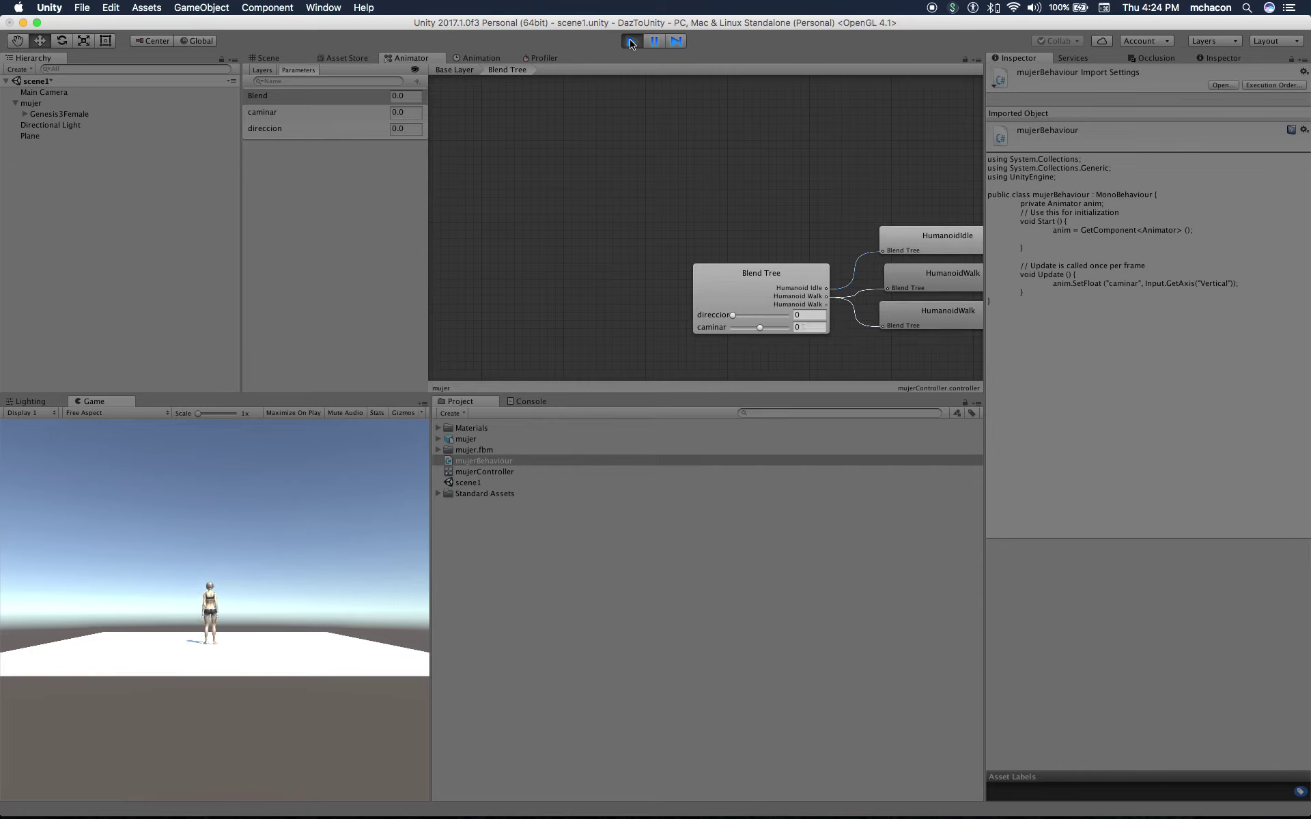
pyautogui.click(631, 42)
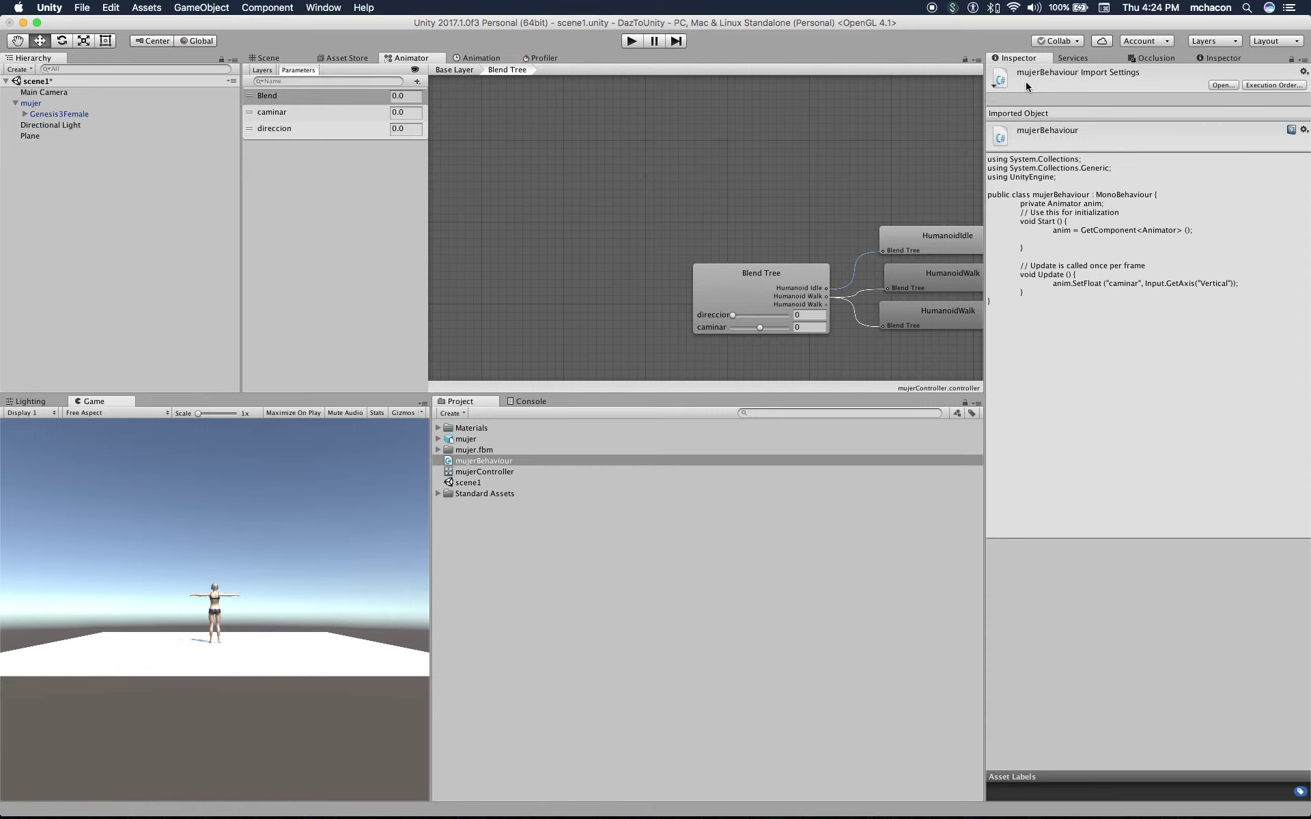
# Add a motion field to the Blend Tree holding the HumanoidWalkLeft clip
pyautogui.click(796, 273)
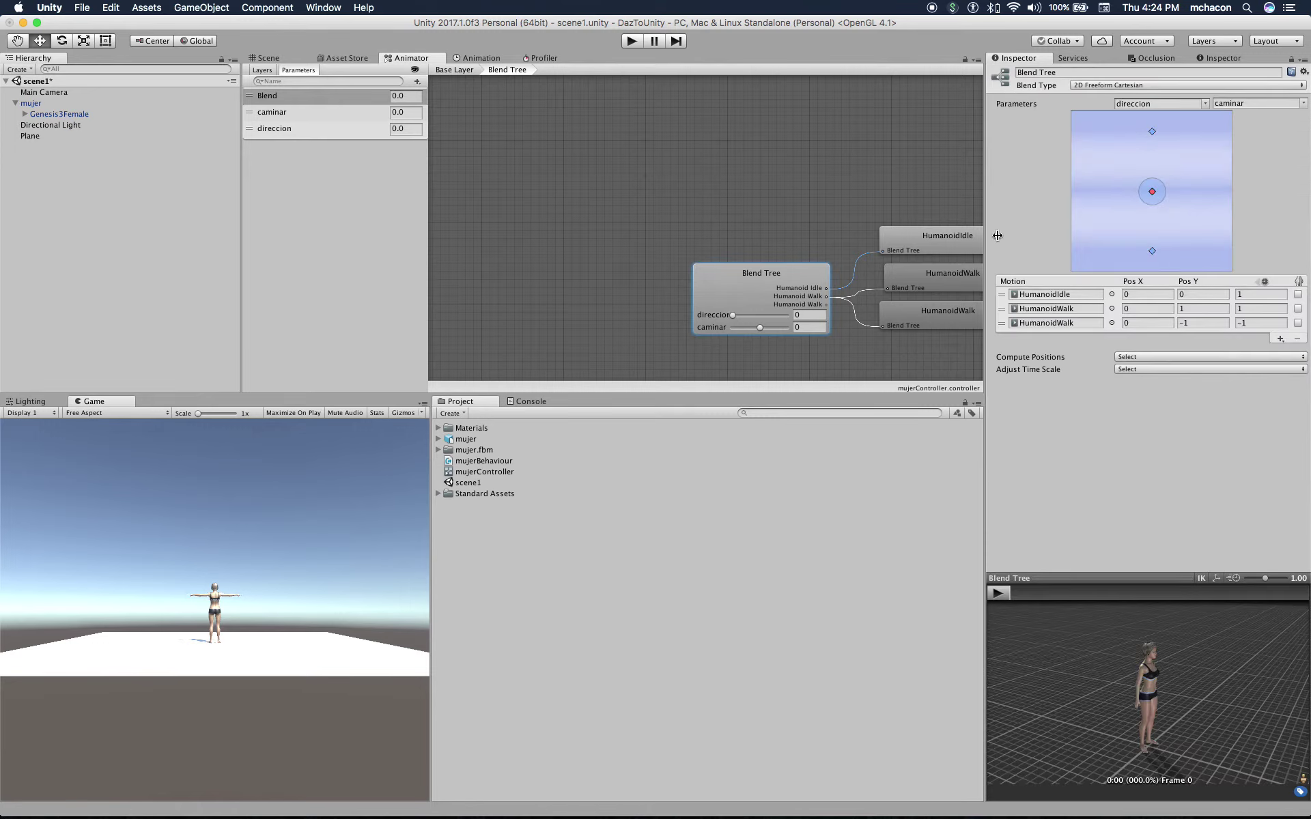
pyautogui.click(1279, 338)
pyautogui.click(1253, 353)
pyautogui.click(1111, 338)
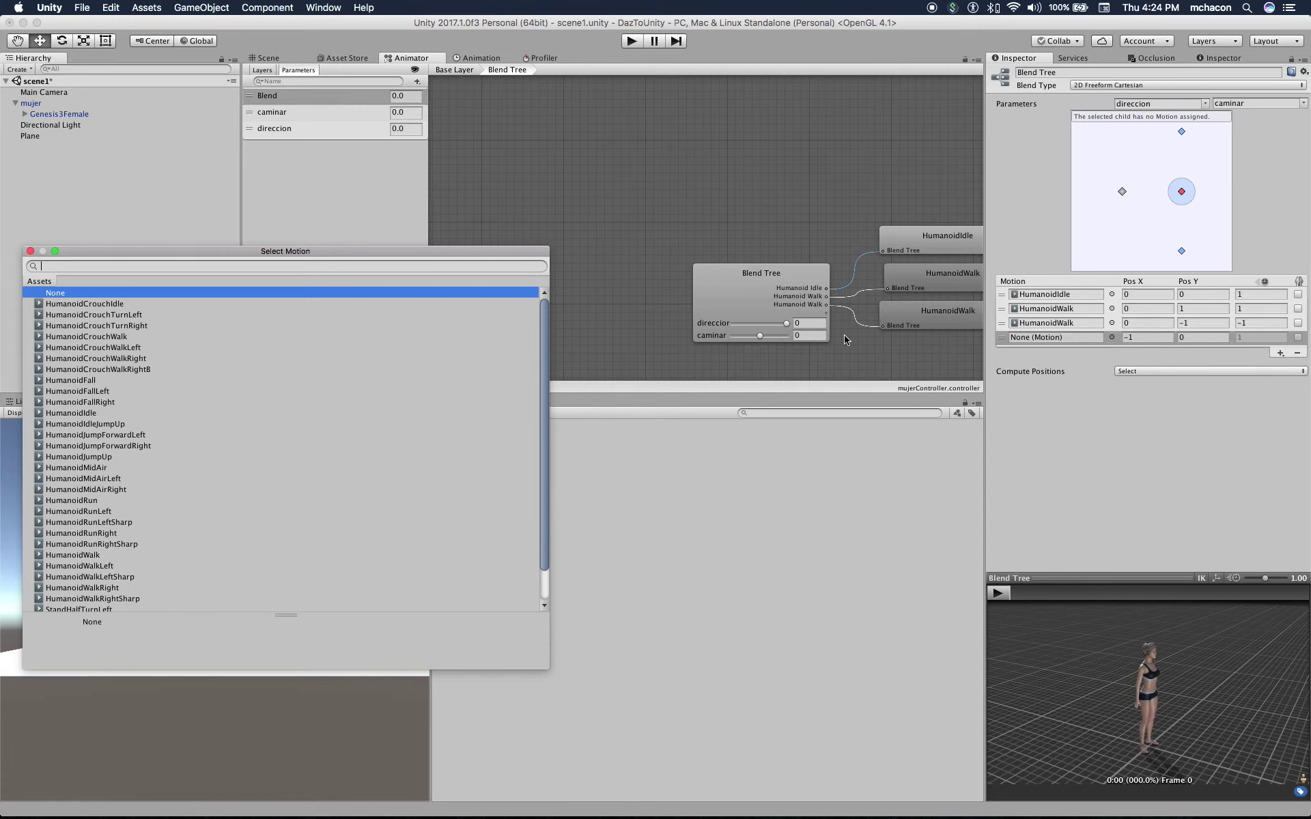
pyautogui.scroll(-3, 289, 489)
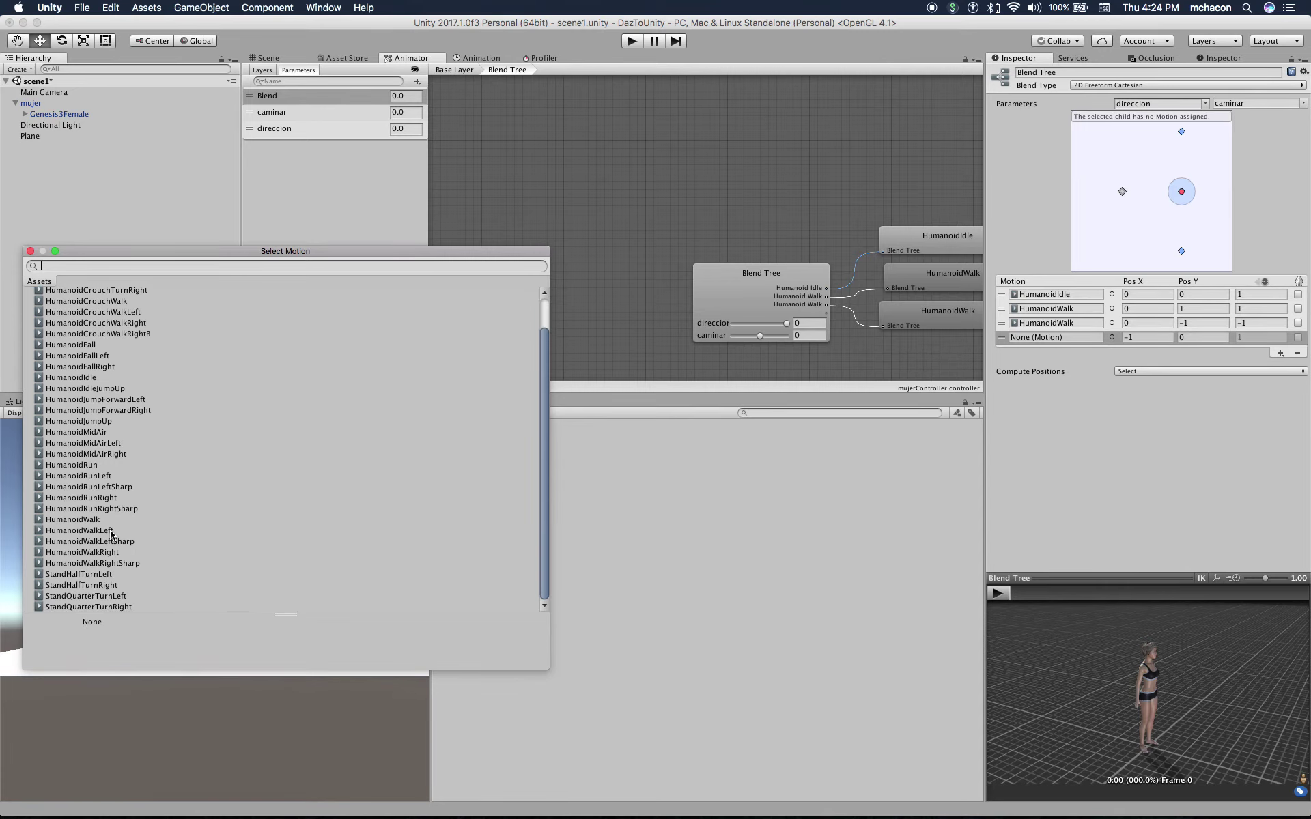
pyautogui.doubleClick(78, 530)
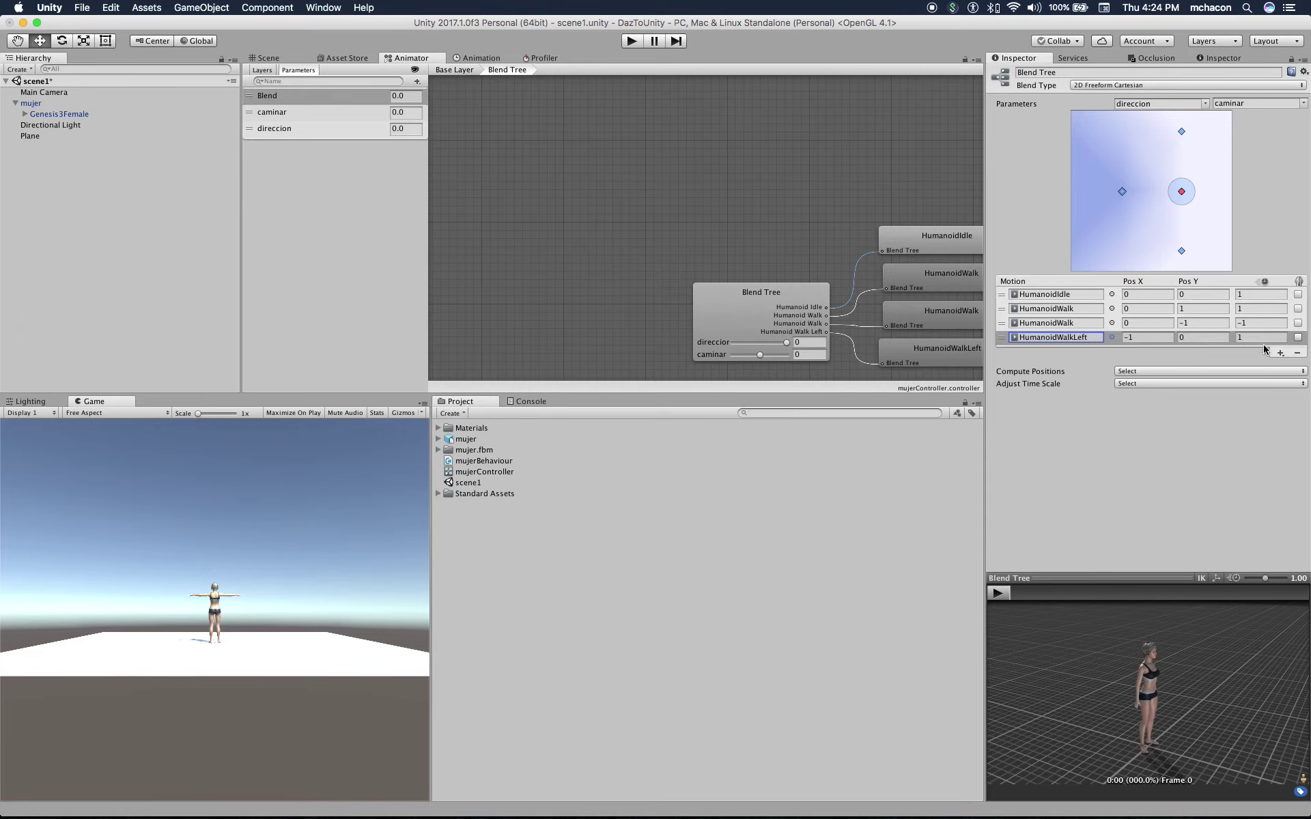
# Add a HumanoidWalkRight motion field at Pos X 1 and frame the blend-tree graph
pyautogui.click(1279, 353)
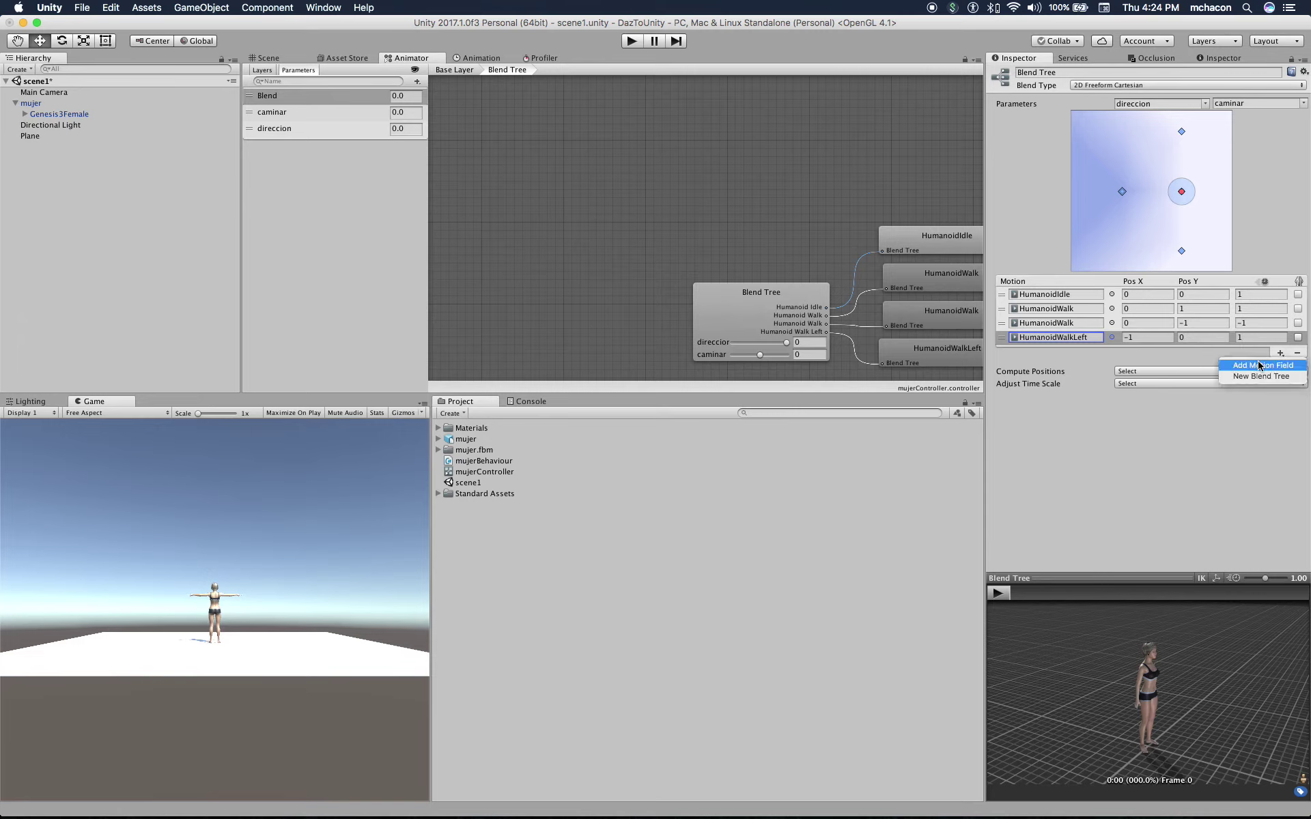
pyautogui.click(1260, 367)
pyautogui.click(1112, 351)
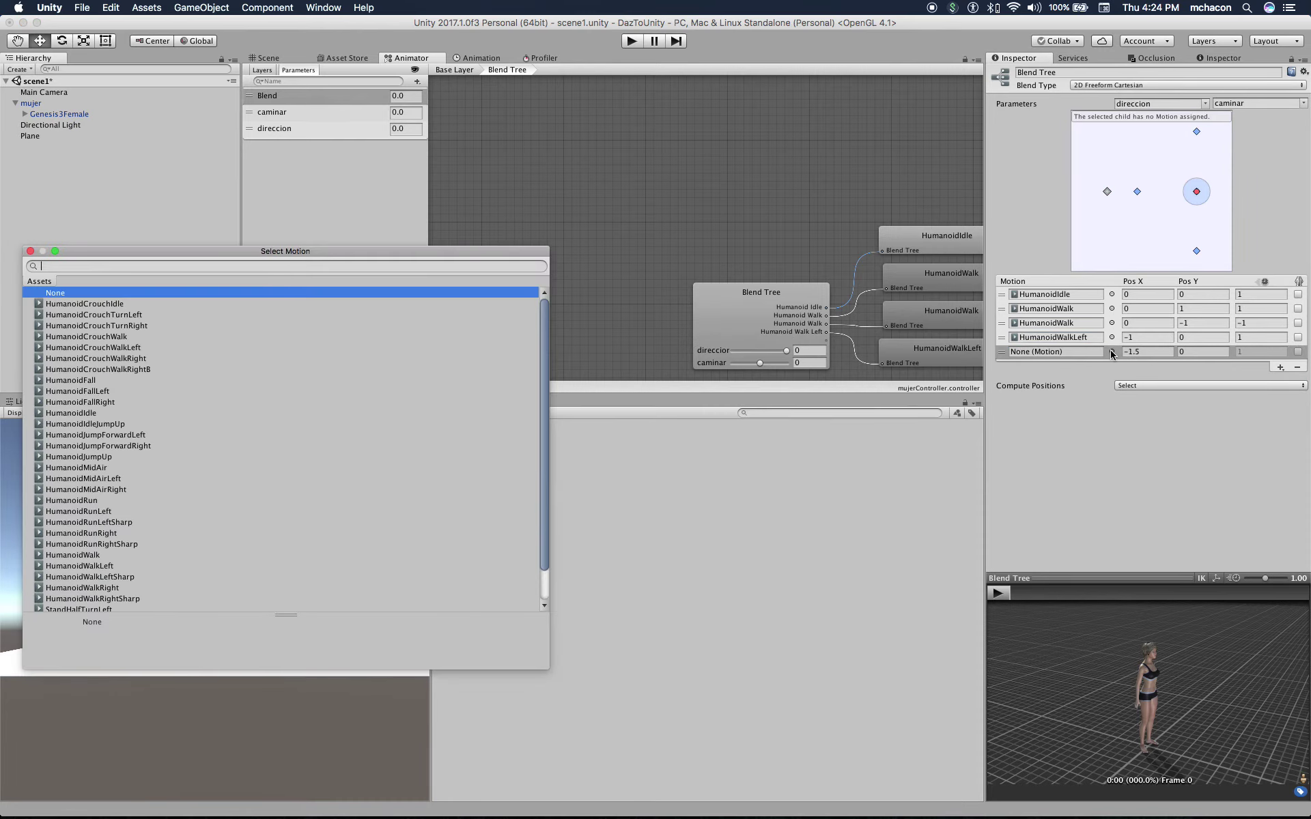
pyautogui.scroll(-3, 215, 430)
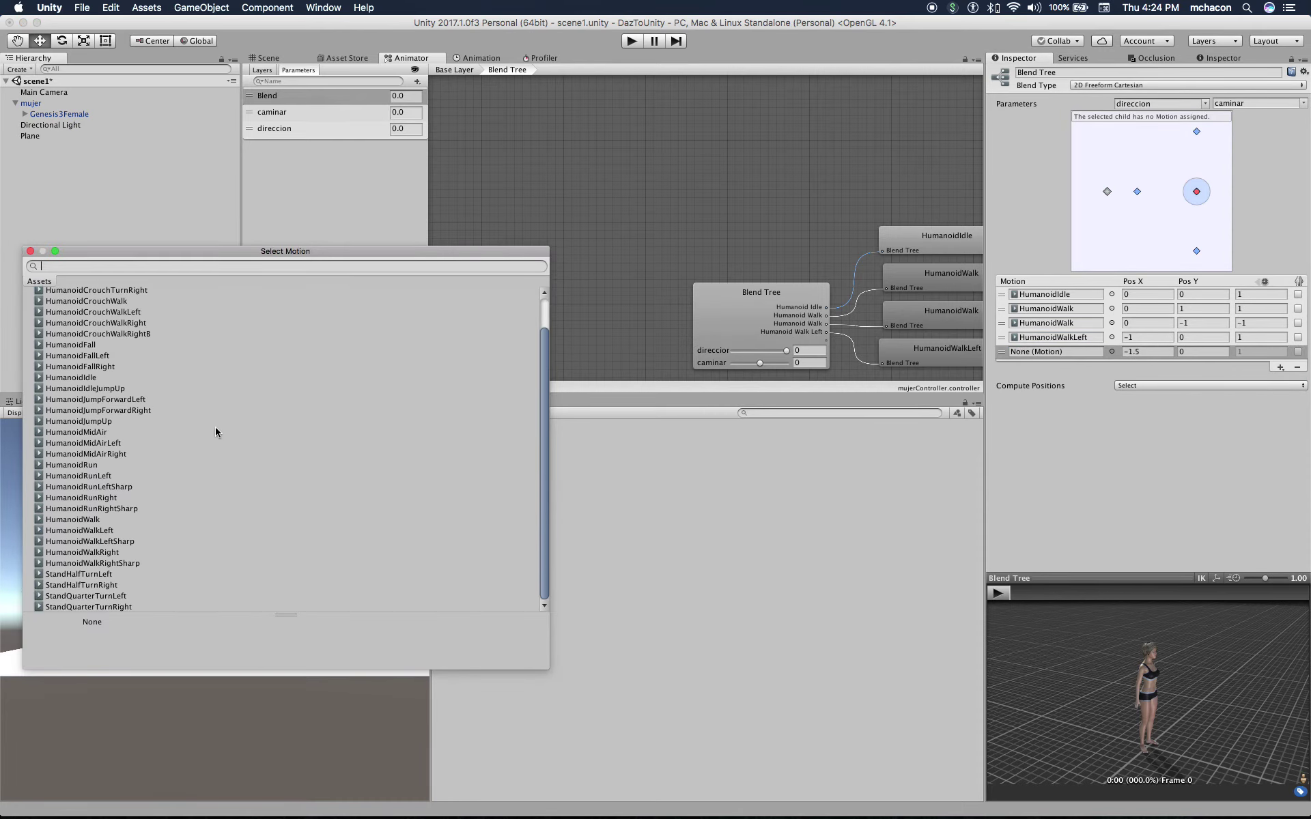
pyautogui.click(95, 553)
pyautogui.doubleClick(96, 553)
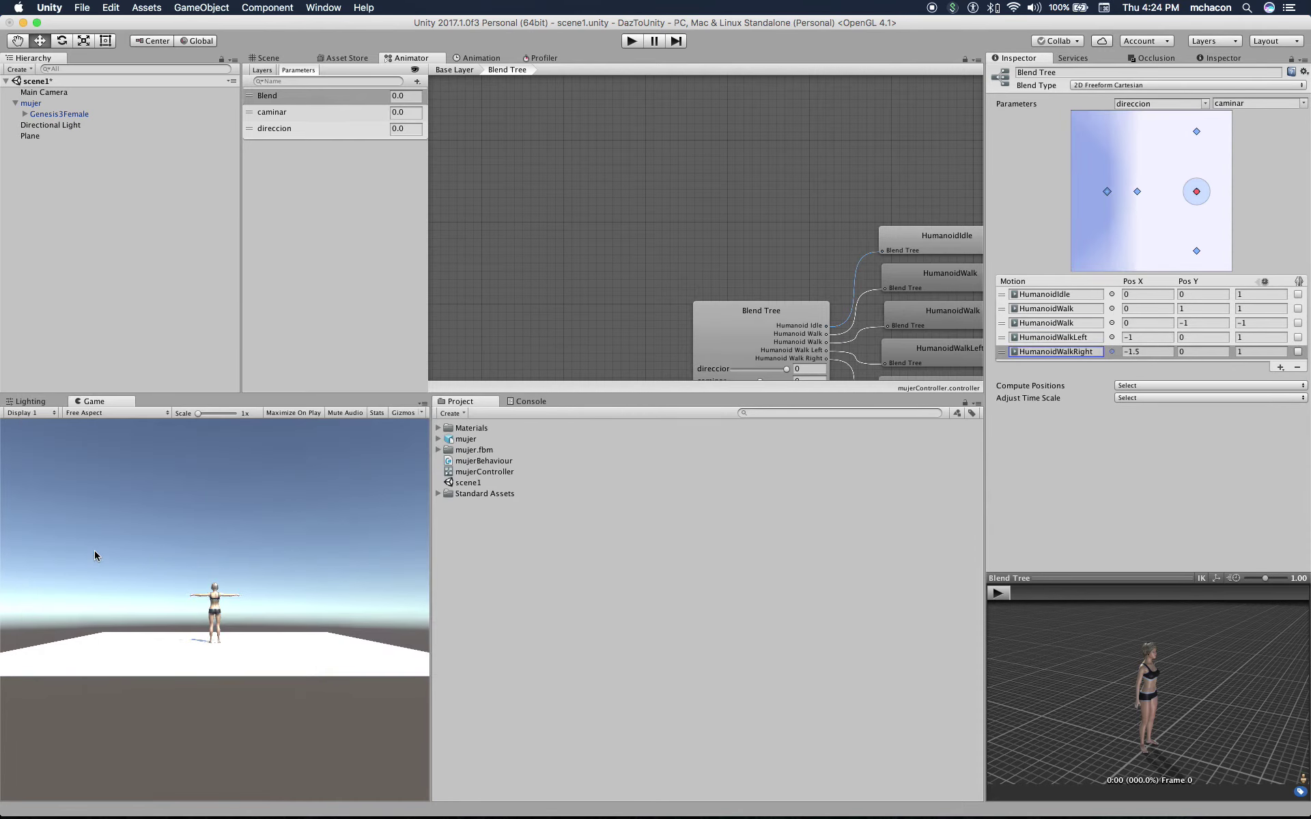
pyautogui.click(1149, 352)
pyautogui.press('BackSpace')
pyautogui.press('BackSpace')
pyautogui.write('1')
pyautogui.press('Tab')
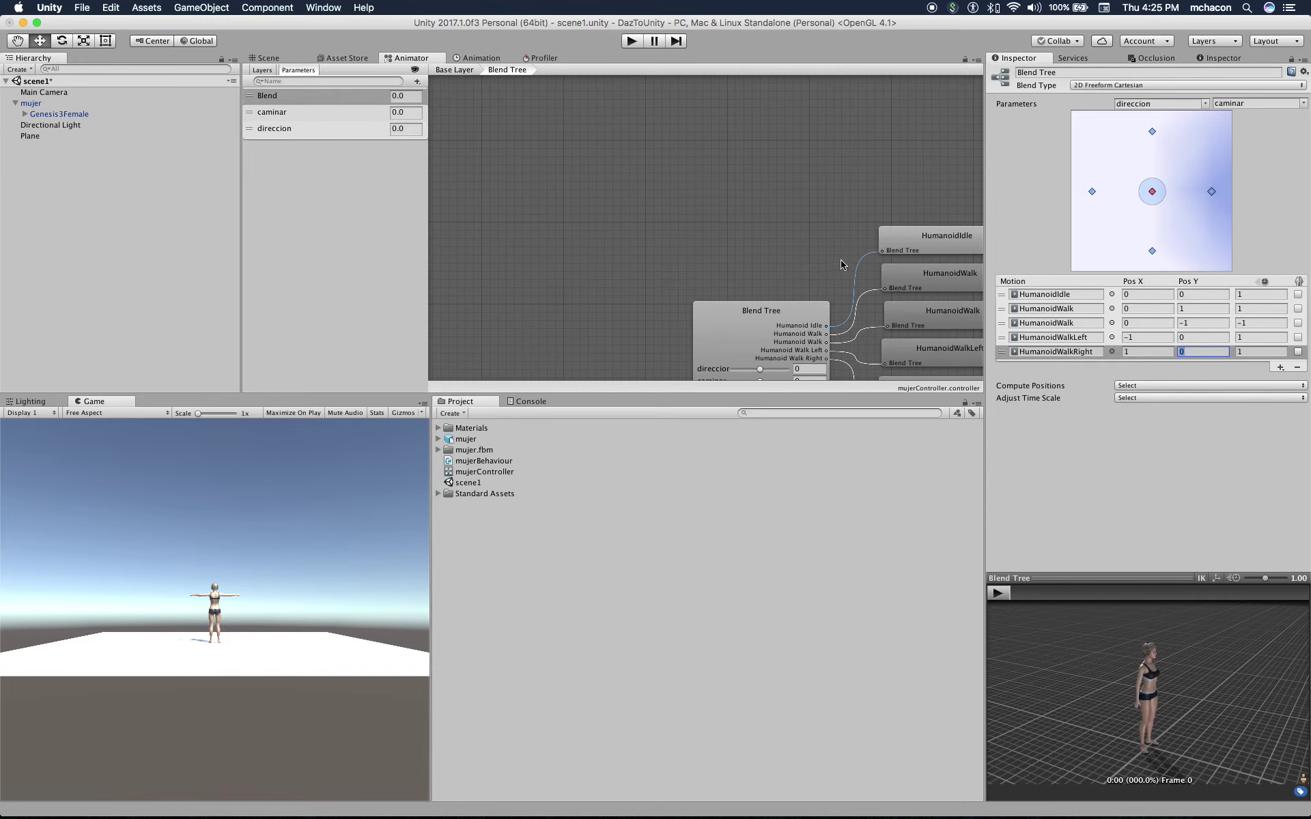
pyautogui.press('a')
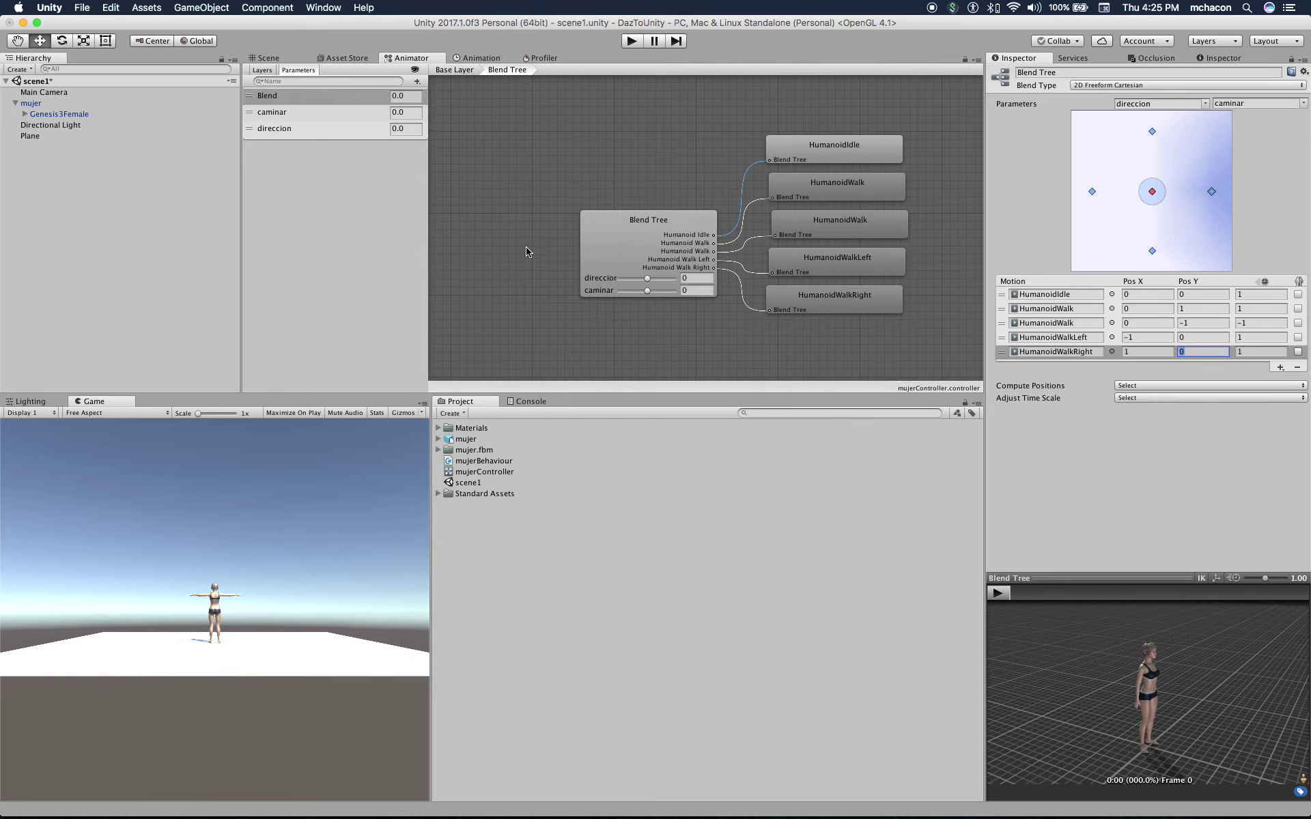
# Confirm the Pos Y value, then duplicate the caminar SetFloat line in mujerBehaviour's Update
pyautogui.click(1111, 508)
pyautogui.press('super+Tab')
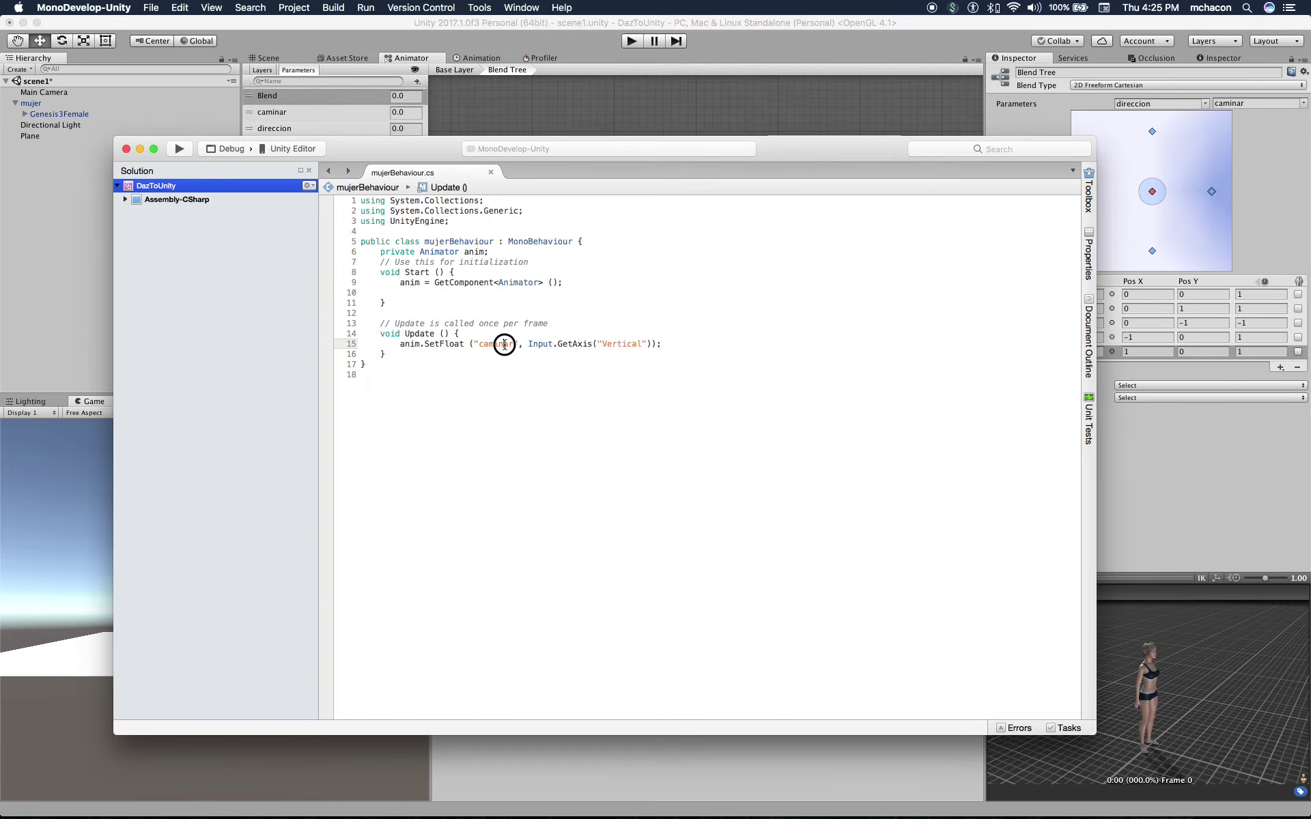
pyautogui.click(505, 344)
pyautogui.hotkey('shift', 'Down')
pyautogui.press('super+c')
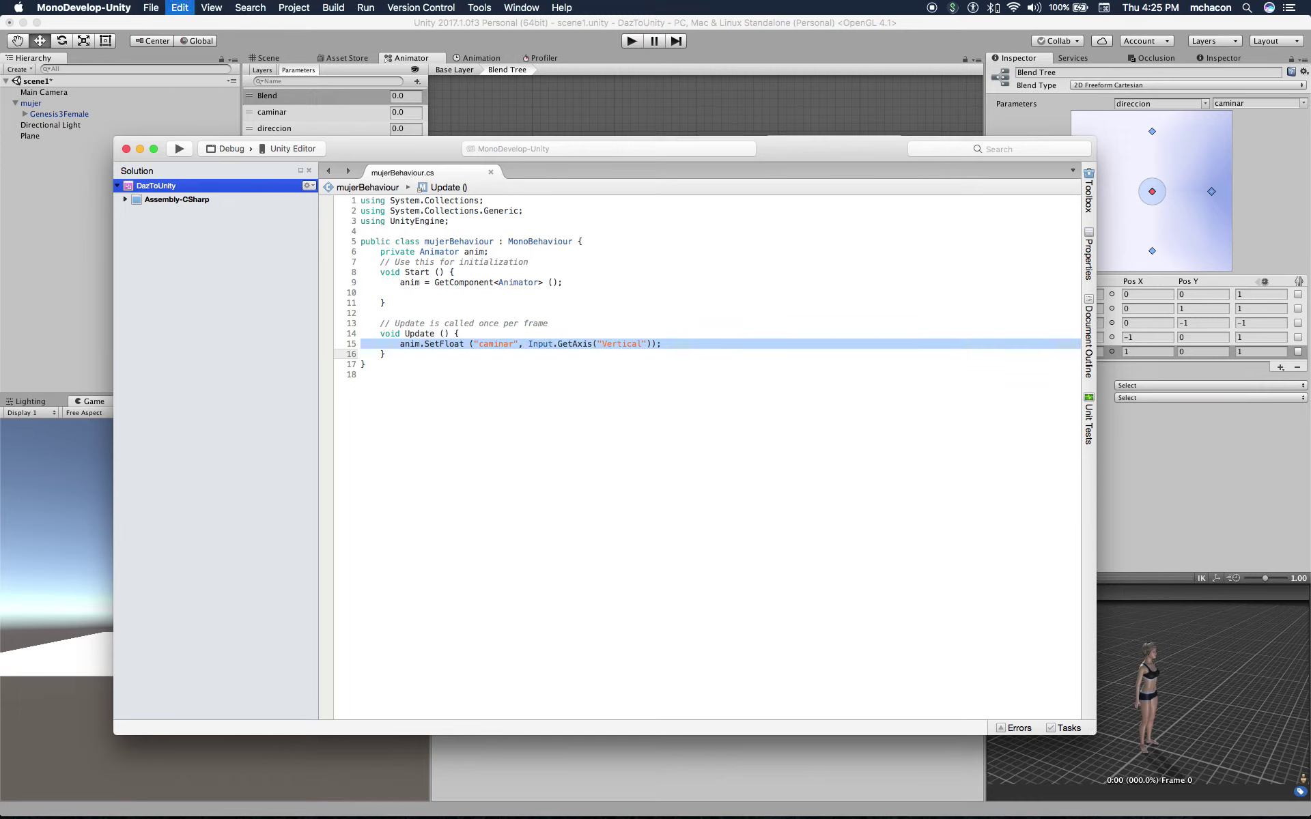
pyautogui.press('Right')
pyautogui.press('super+v')
# Change the duplicated line to set direccion from Input.GetAxis("Horizontal"), then return to Unity
pyautogui.doubleClick(499, 353)
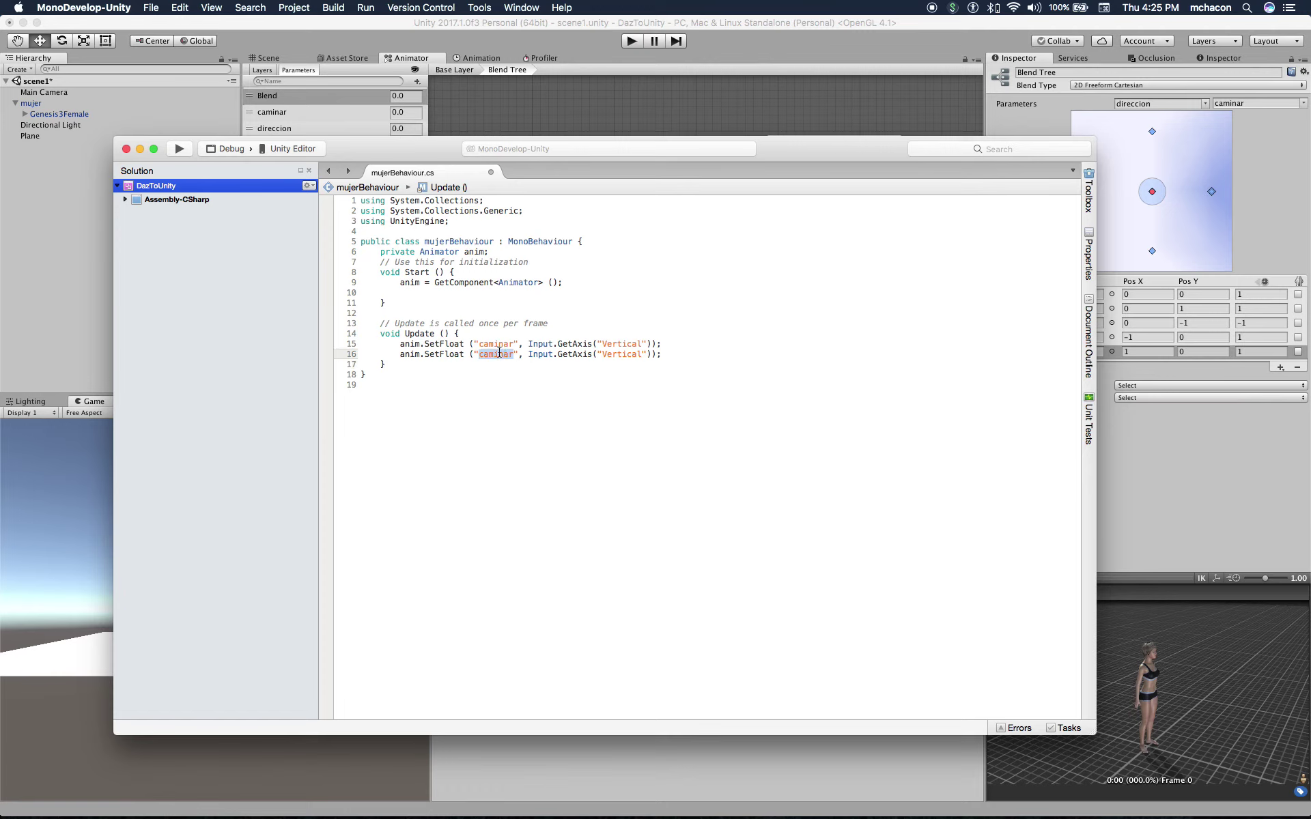
pyautogui.write('direccion')
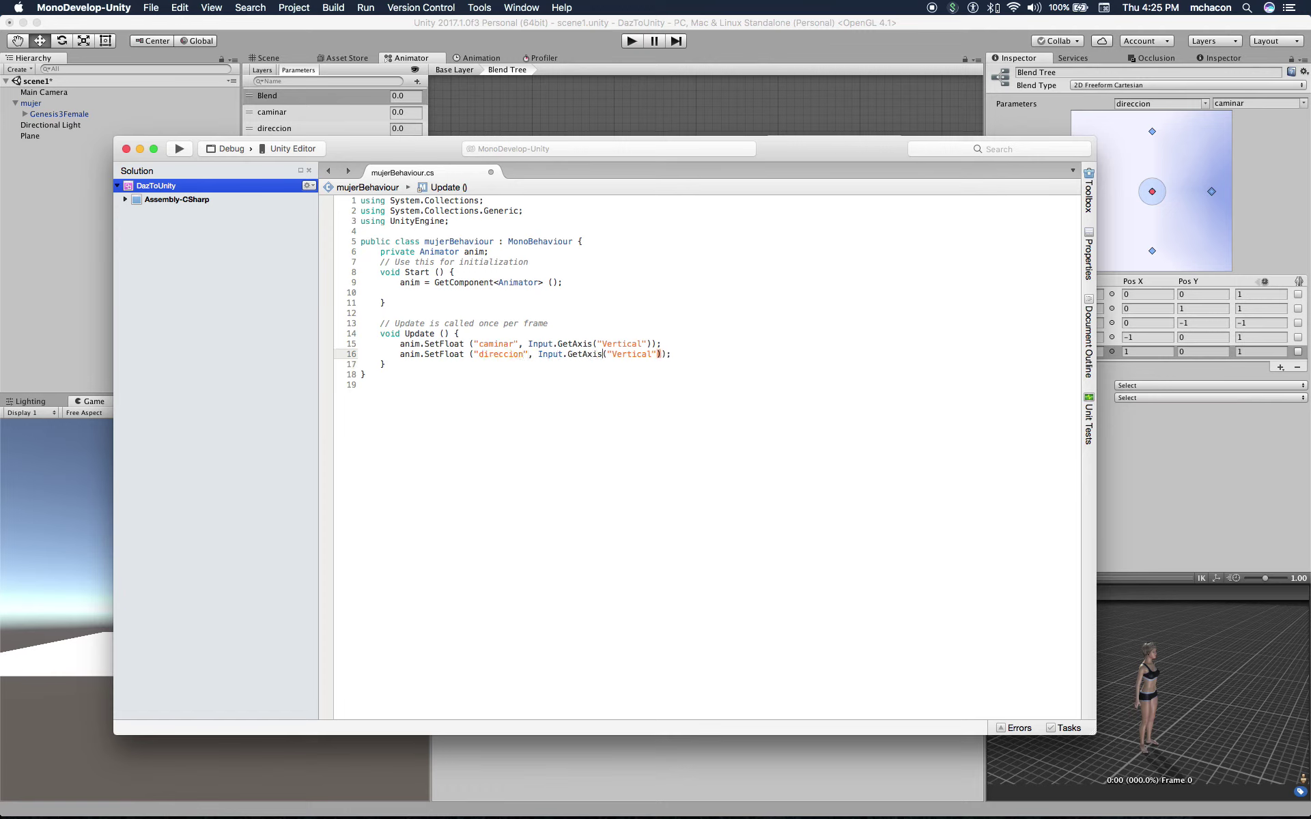
pyautogui.moveTo(612, 354); pyautogui.dragTo(653, 354)
pyautogui.write('Horiz')
pyautogui.write('ontal')
pyautogui.click(1219, 445)
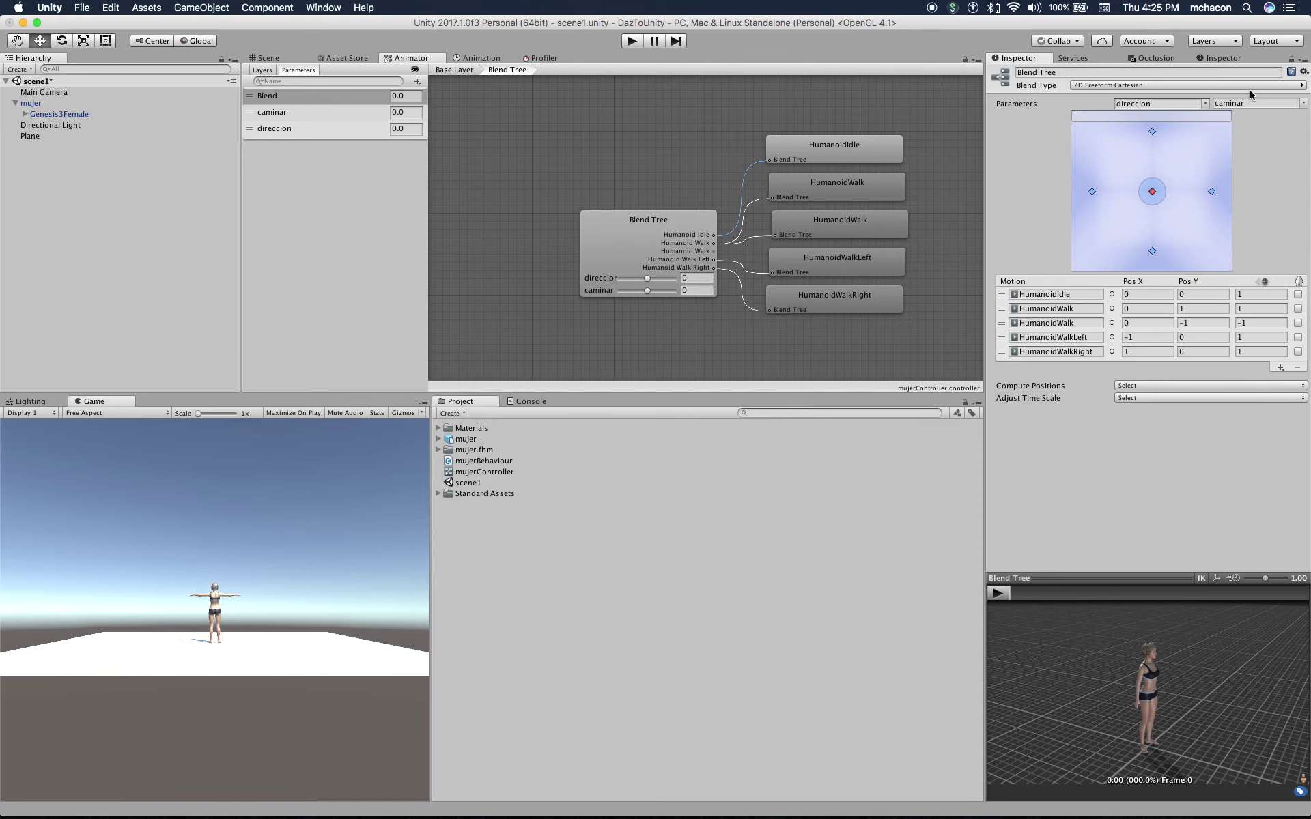
# Play the scene and test walking left, backward, left again and forward with the arrow keys
pyautogui.click(635, 44)
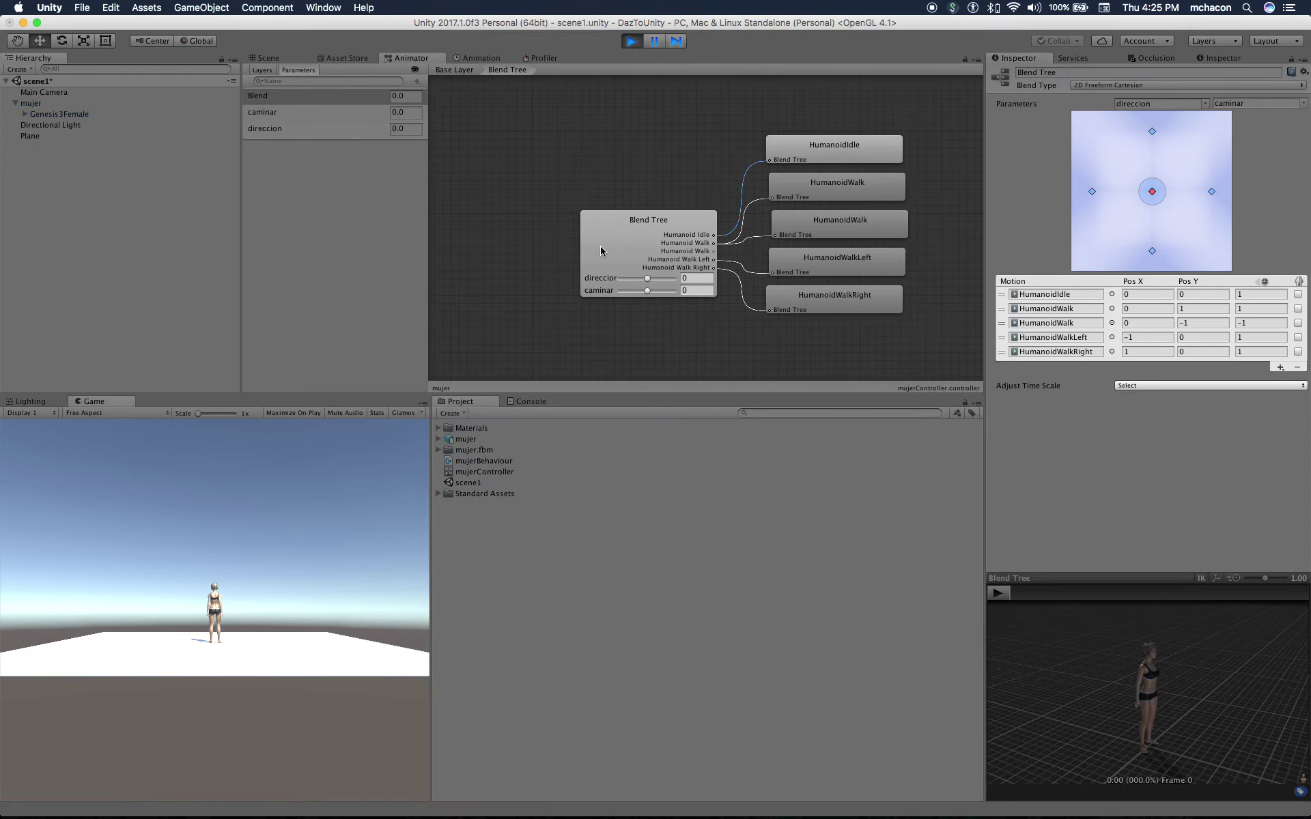
pyautogui.press('Left')
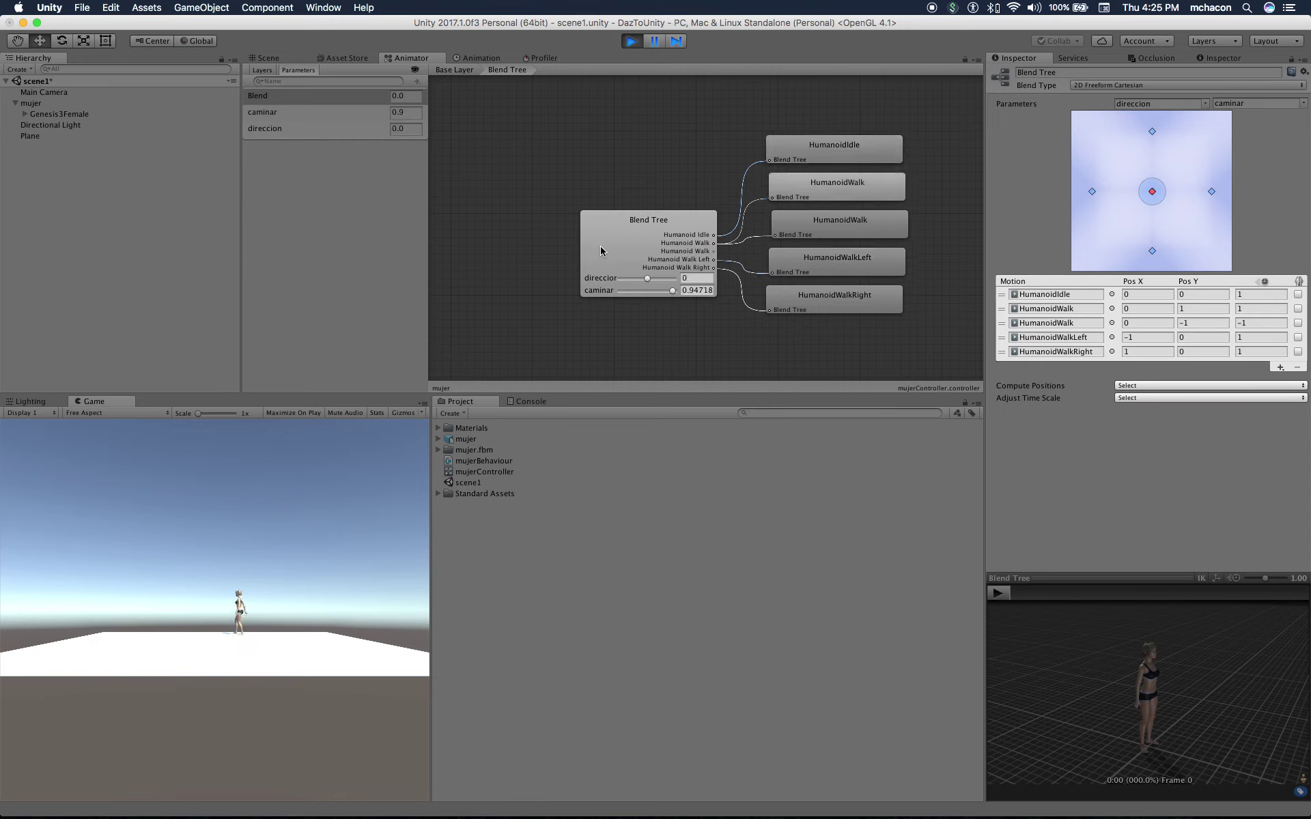
pyautogui.press('Down')
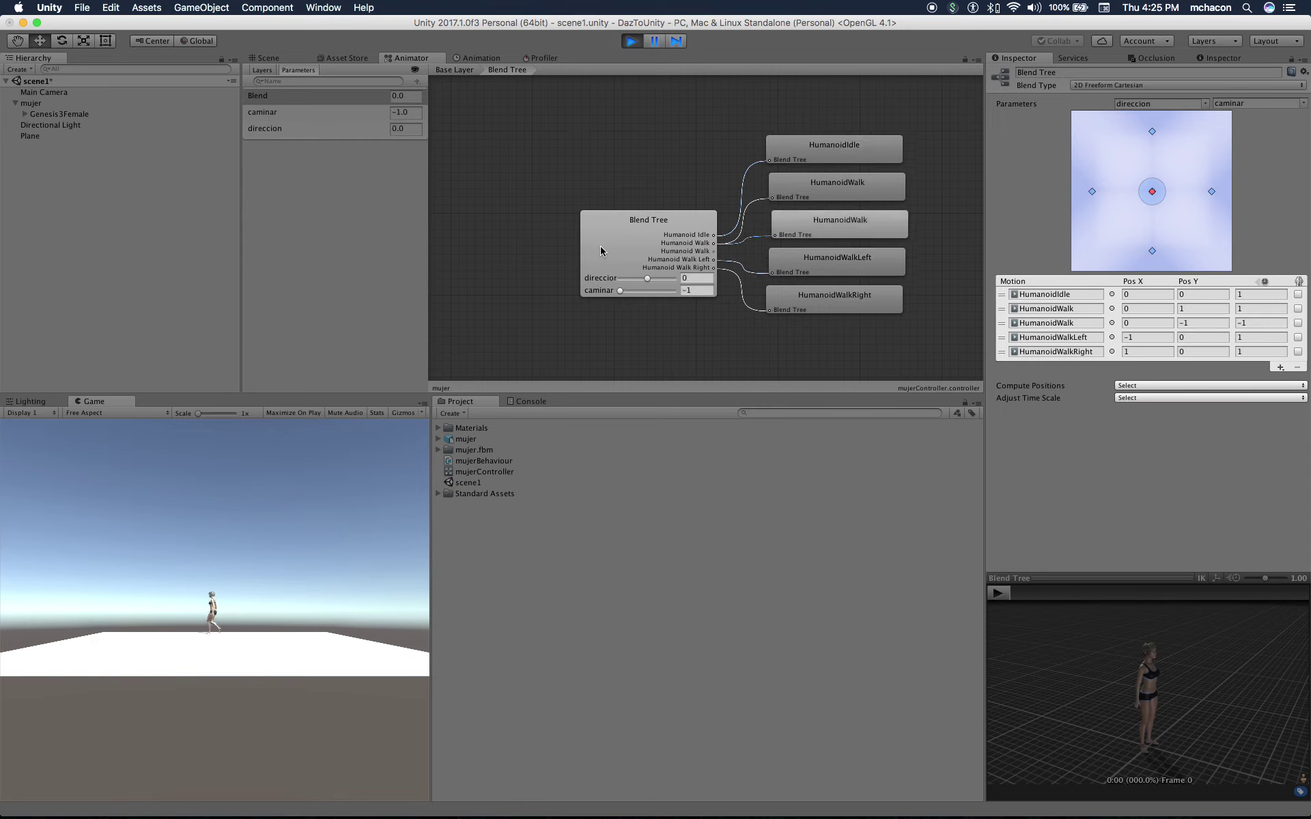
pyautogui.press('Left')
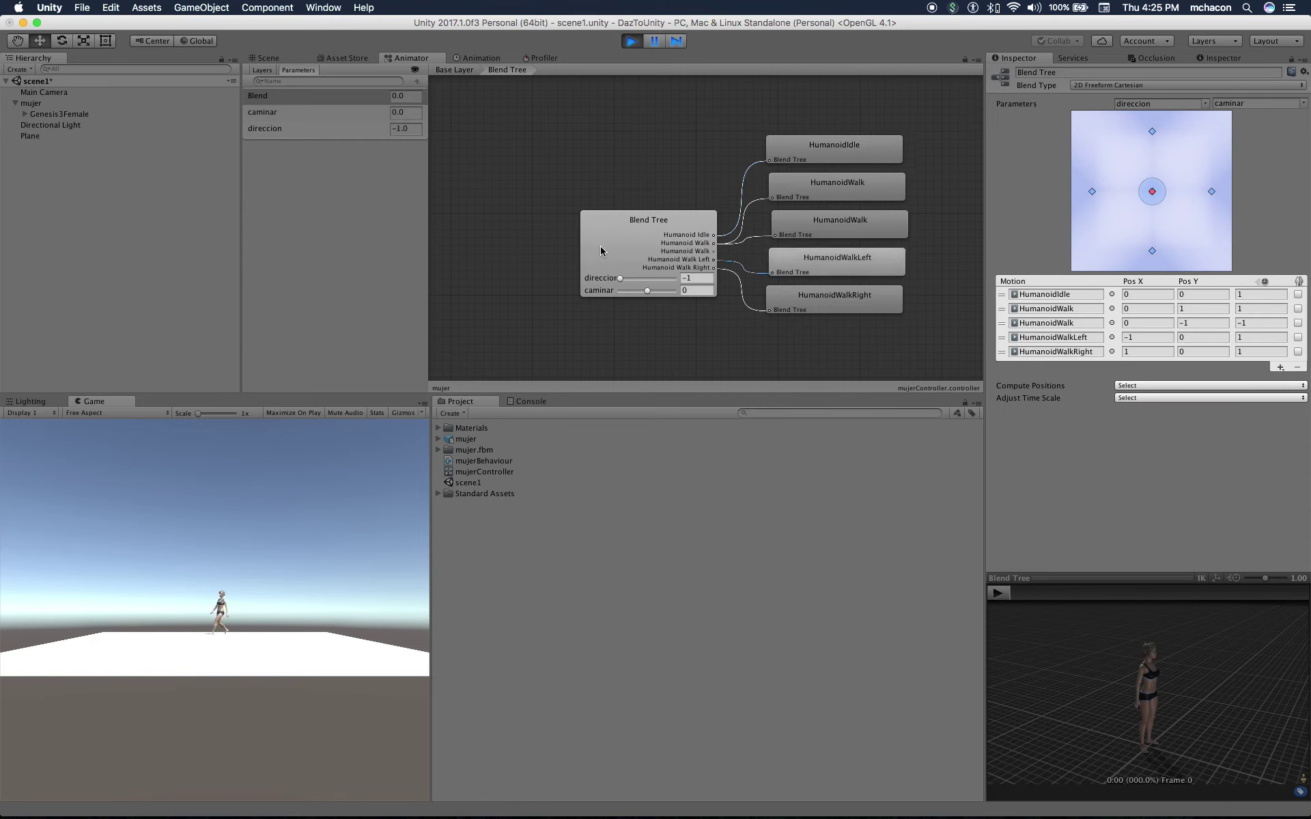
pyautogui.press('Up')
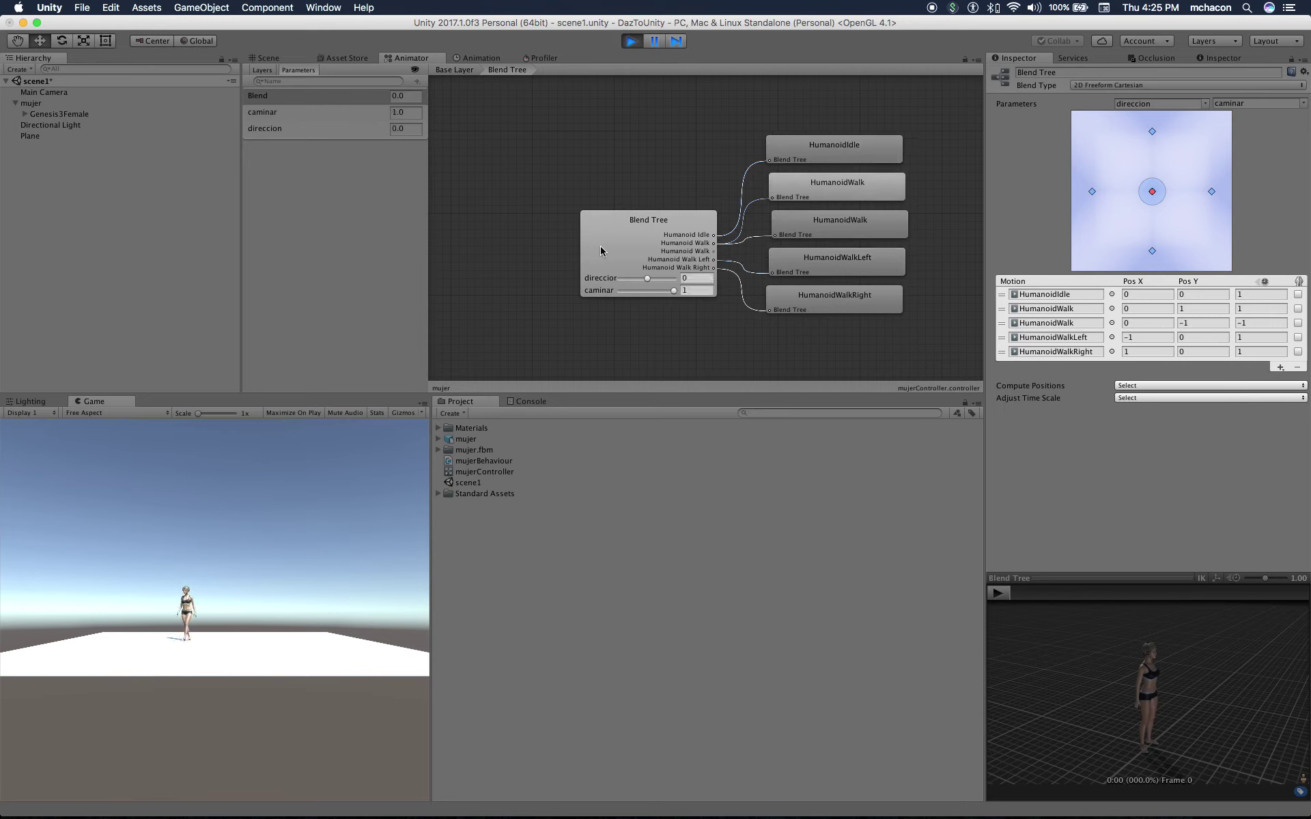